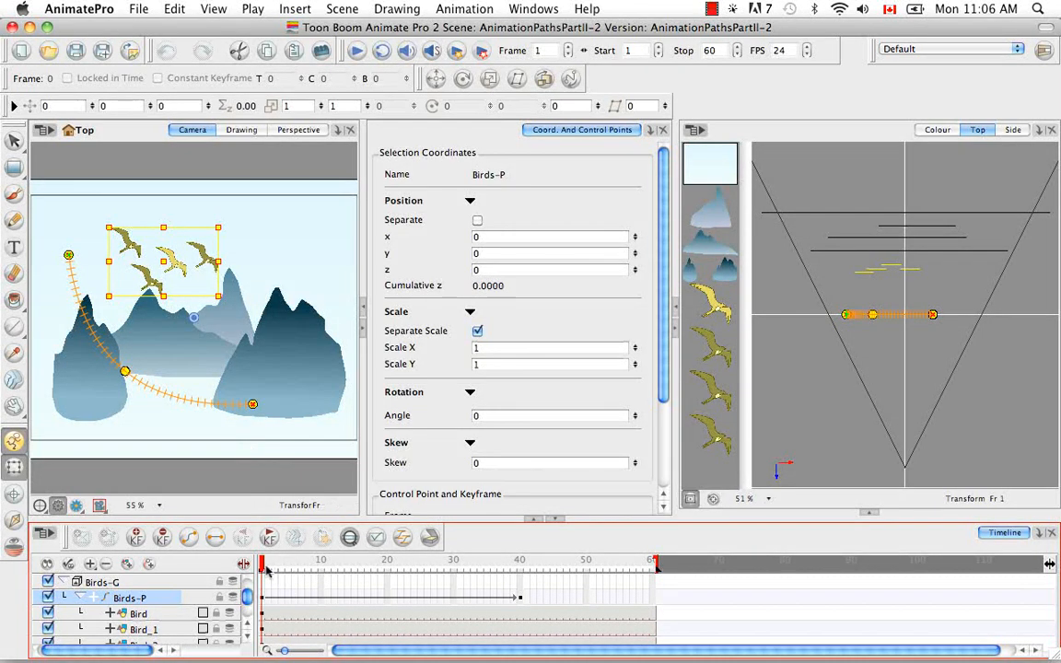
Step: Play back the birds' path animation and return the playhead to frame 1
mouse_move(262, 565)
mouse_down()
mouse_move(522, 584)
mouse_move(262, 586)
mouse_up()
click(355, 50)
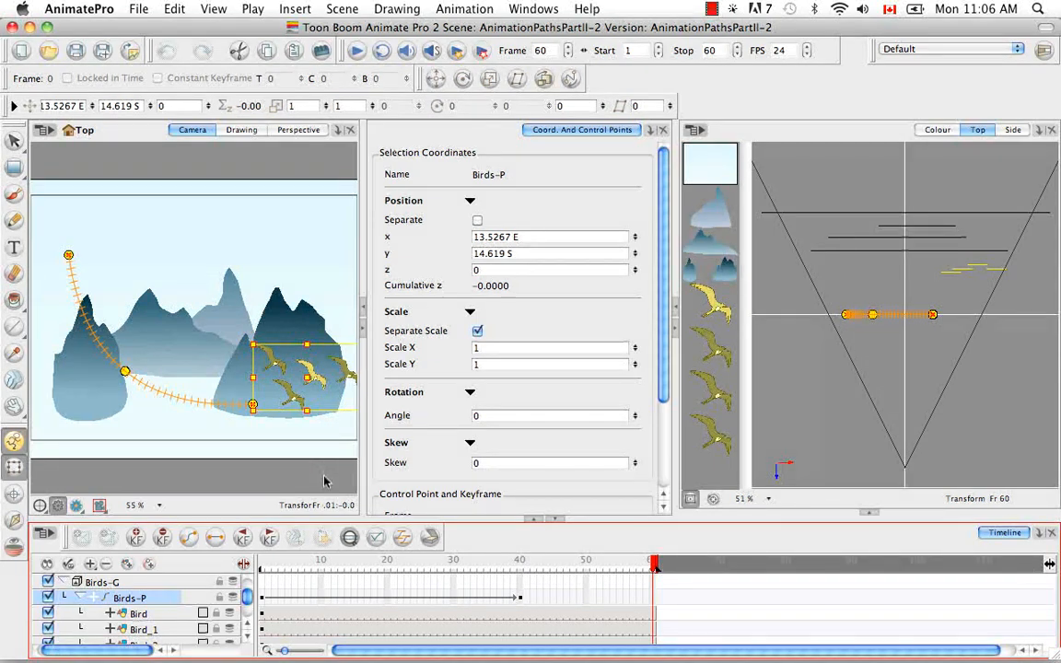
click(265, 564)
mouse_move(265, 564)
mouse_down()
mouse_move(563, 573)
mouse_move(262, 586)
mouse_up()
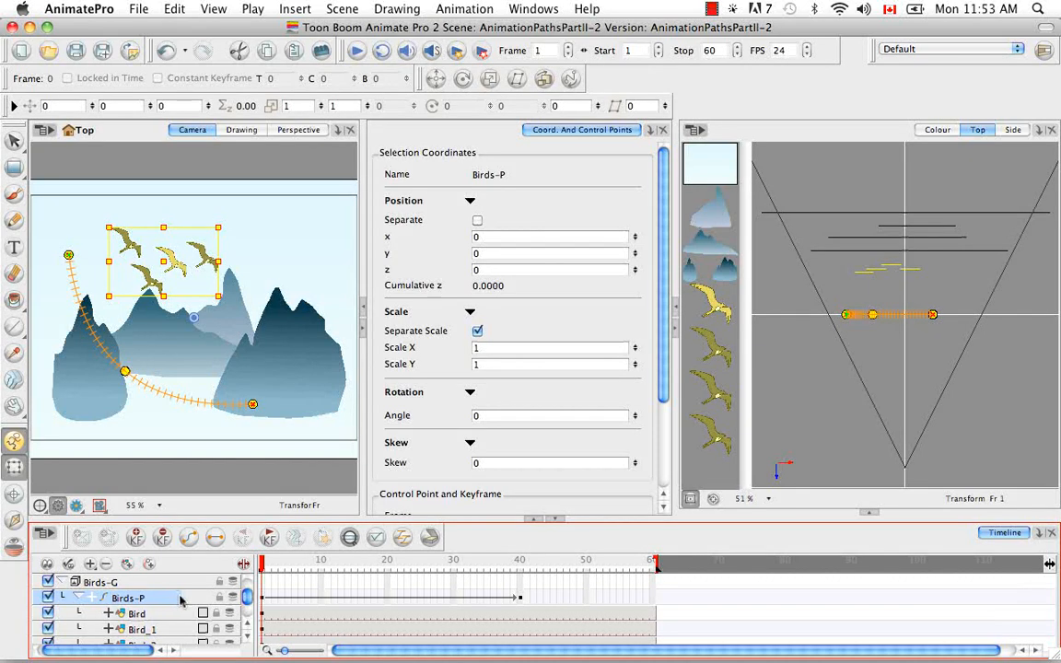
Step: In the Birds-P layer properties, switch position to Separate and create a Bezier function for the x axis
double_click(182, 602)
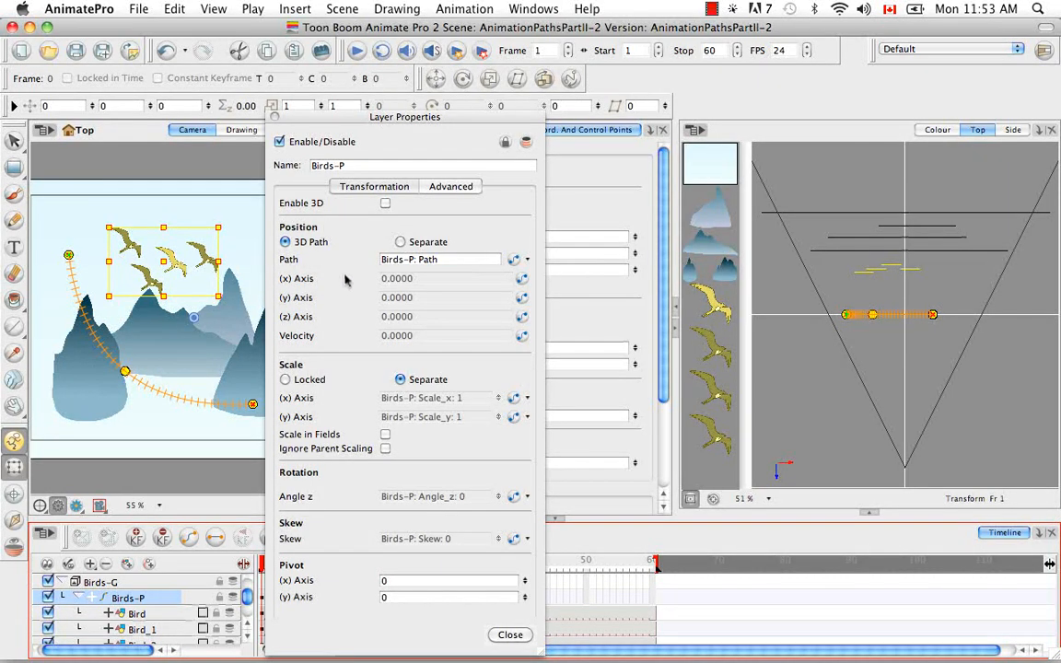
click(399, 243)
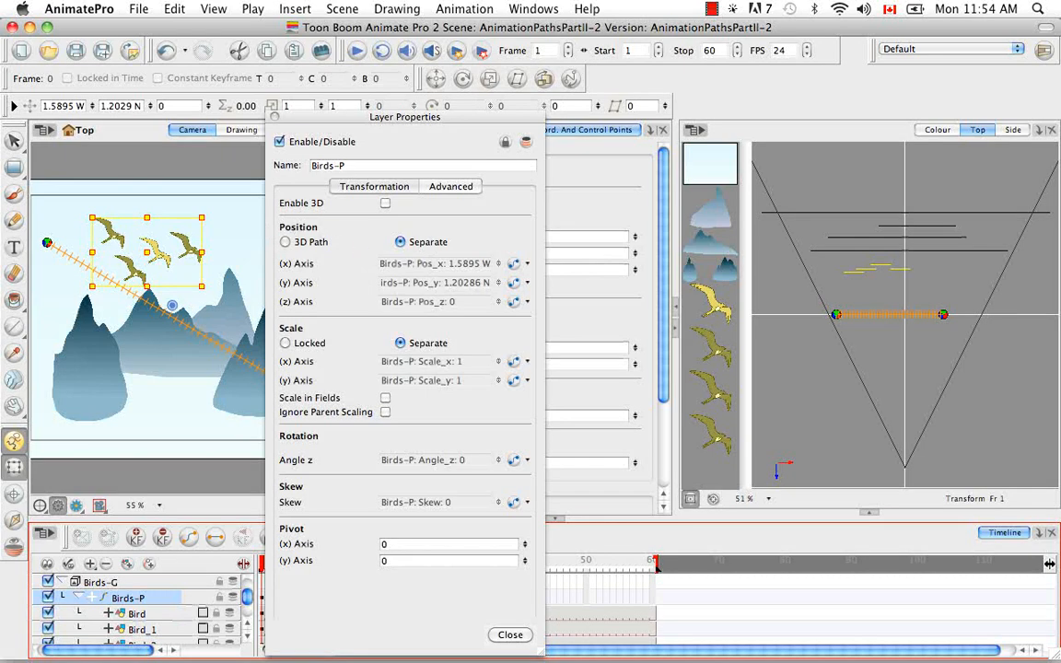
click(529, 265)
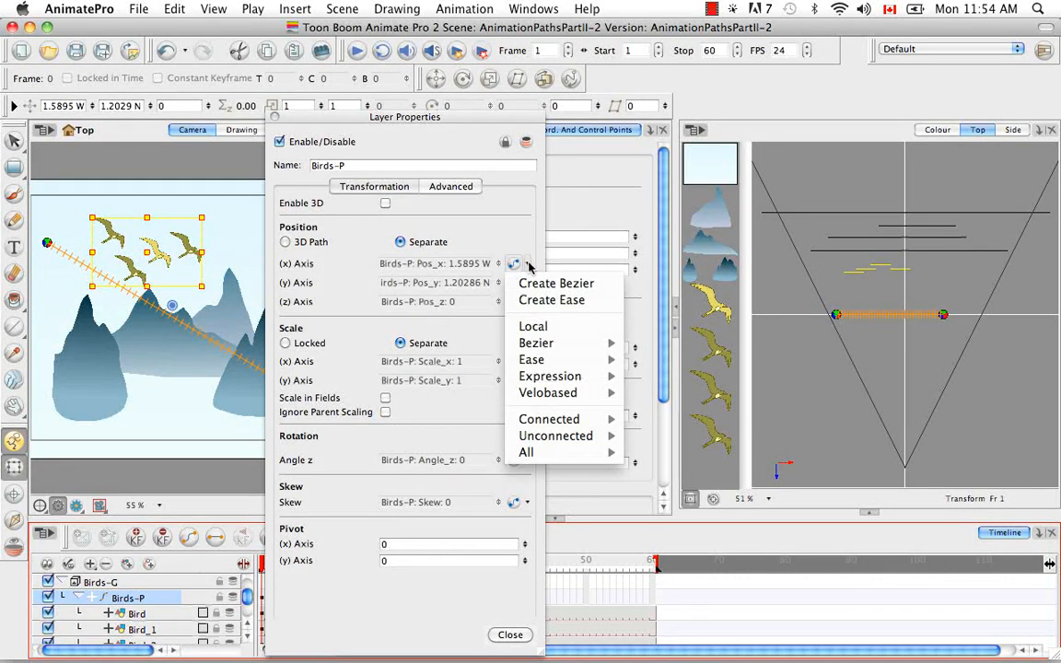
click(613, 286)
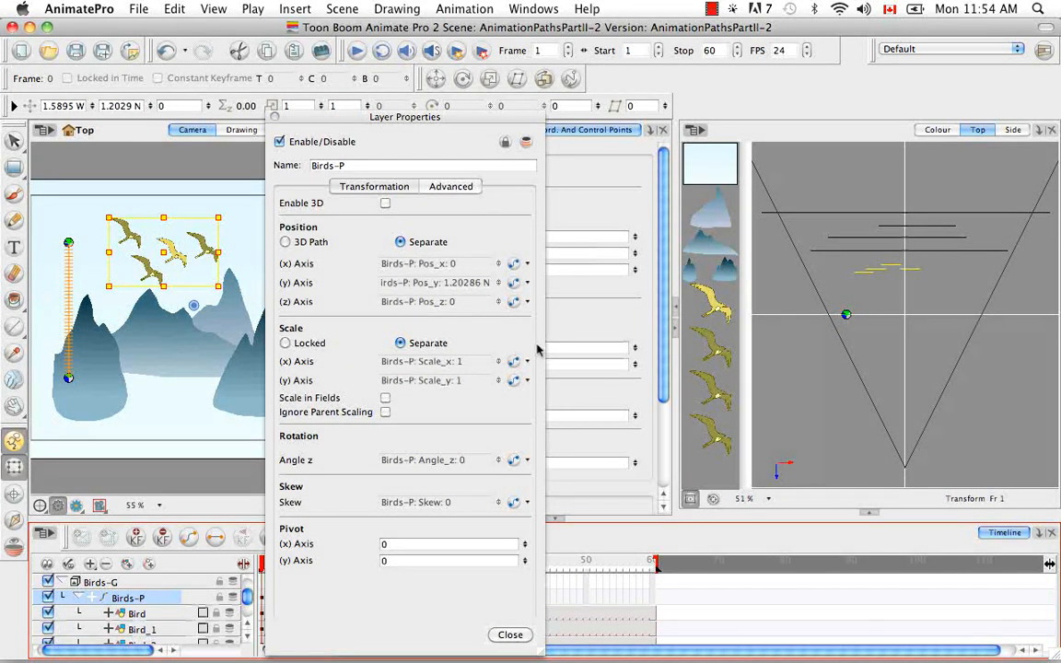
click(509, 636)
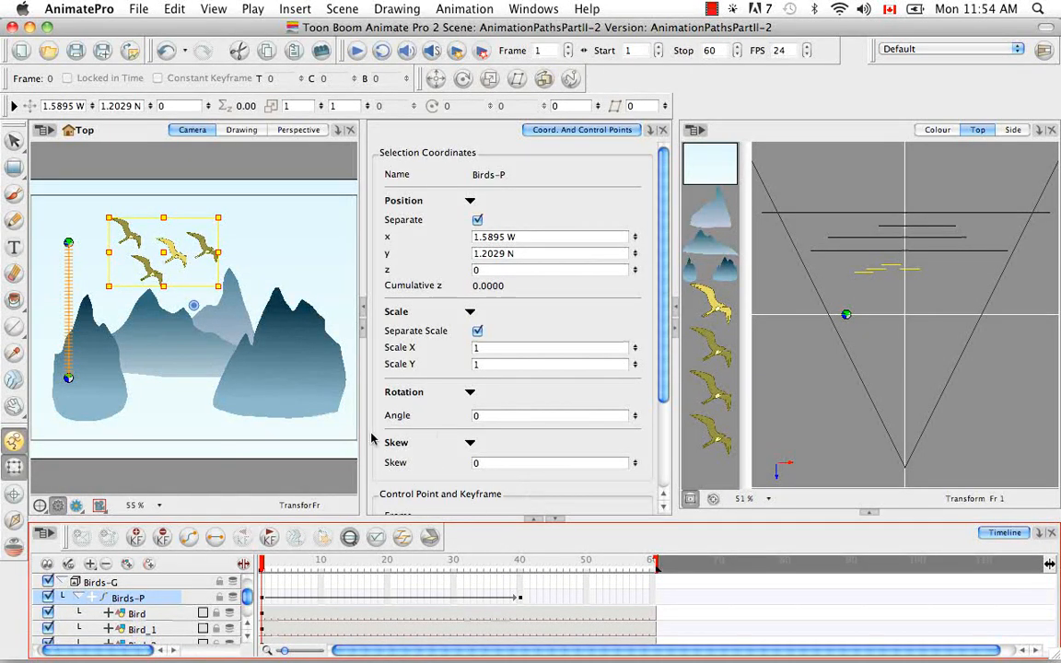
Step: Insert a keyframe at frame 20 on the Birds-P layer
click(387, 603)
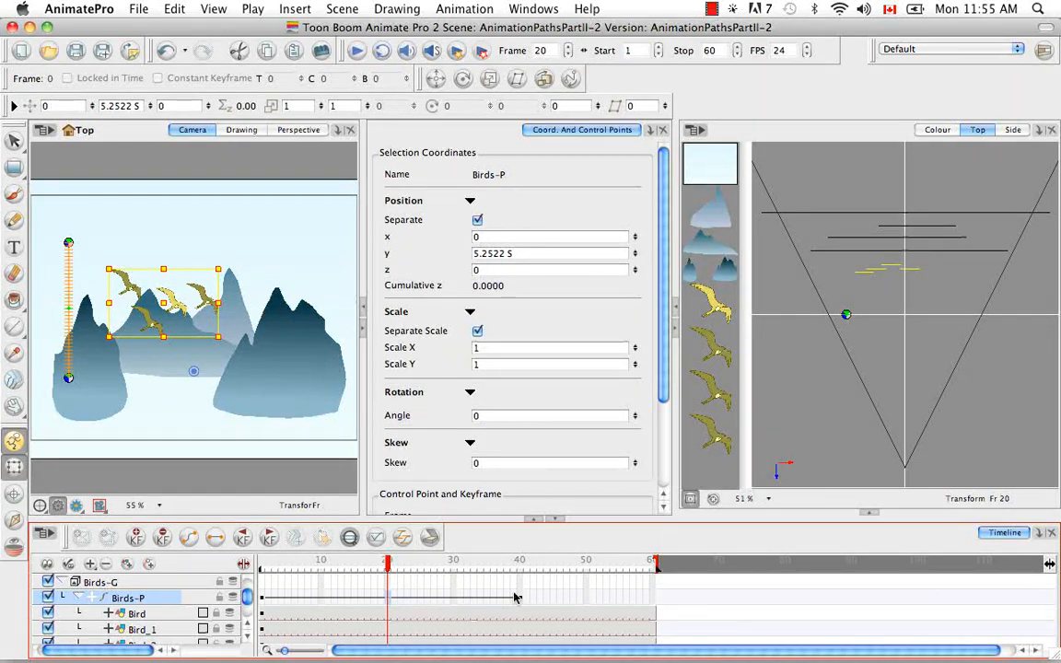
right_click(388, 601)
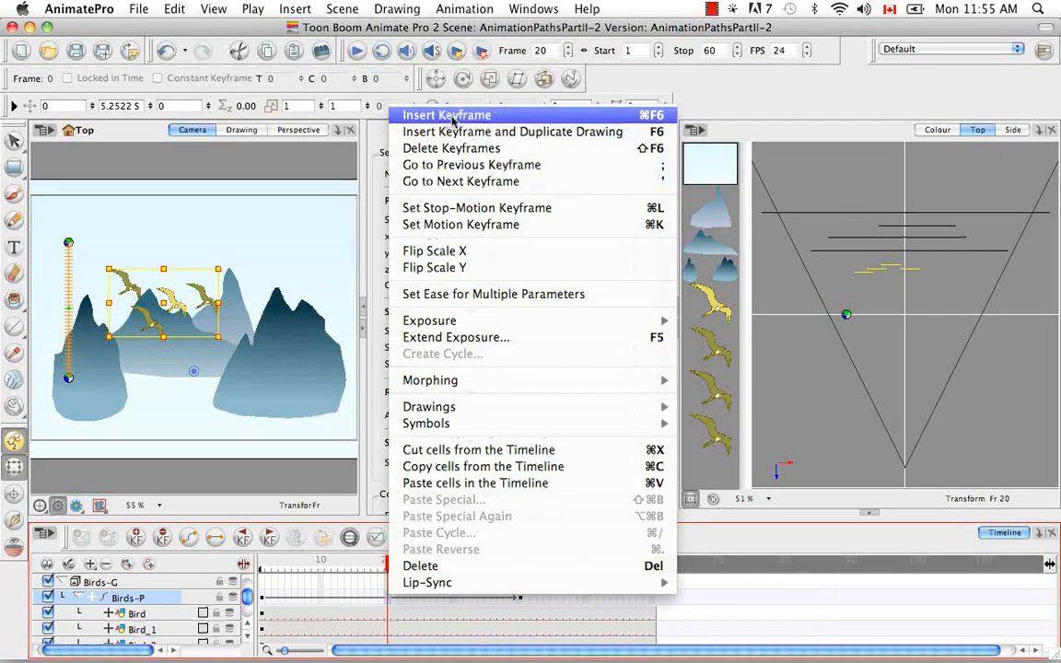
click(650, 117)
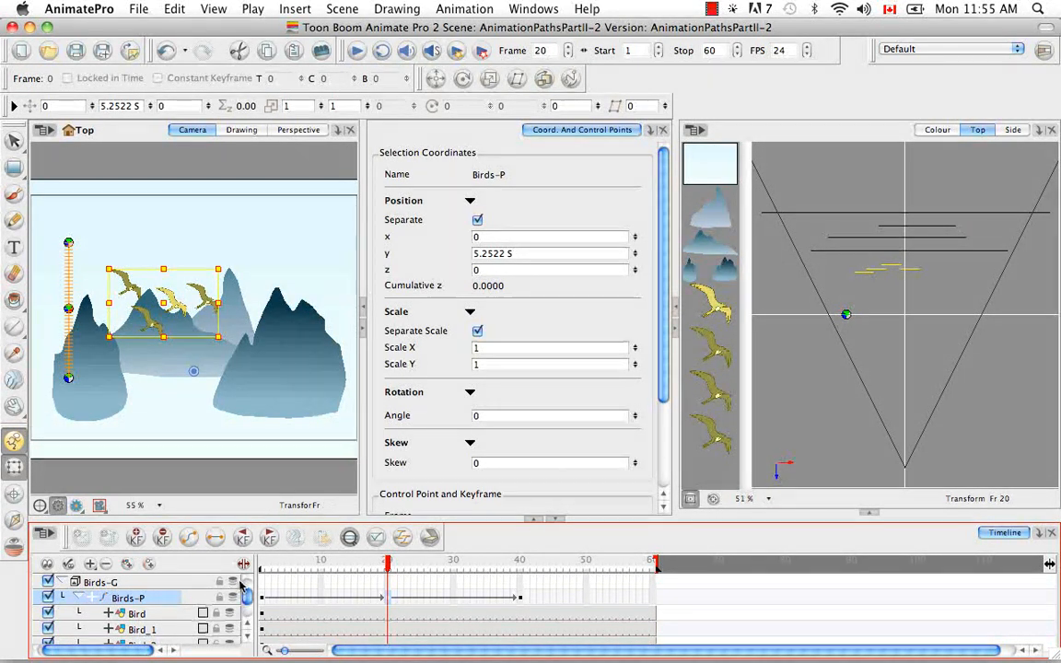
Step: Expand the Birds-P position functions and set the Pos x value at frame 20 to 5
click(91, 599)
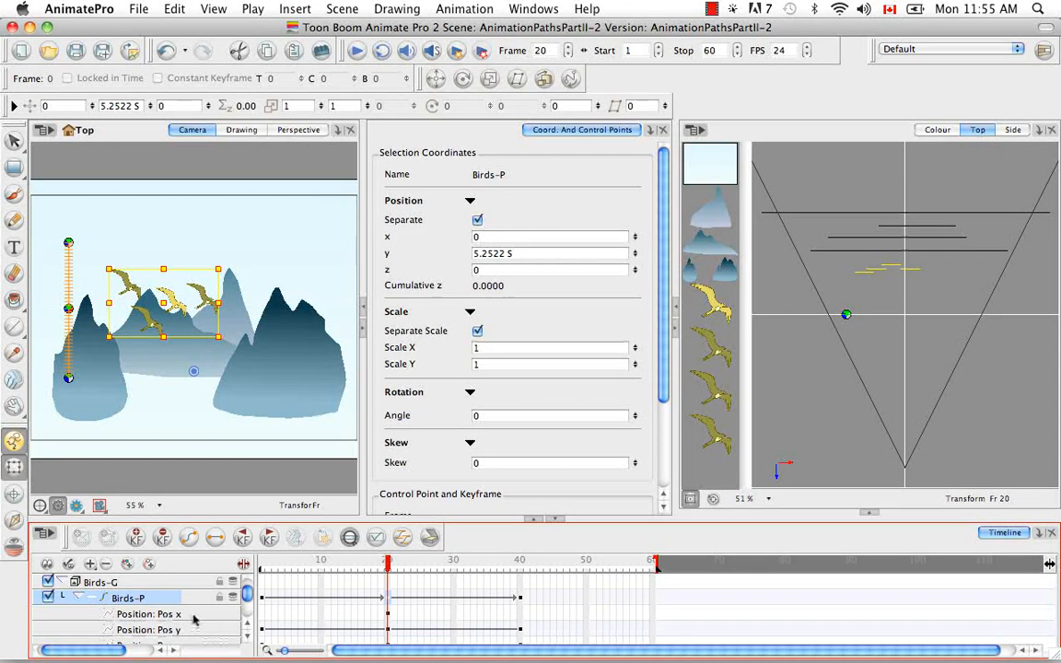
click(138, 615)
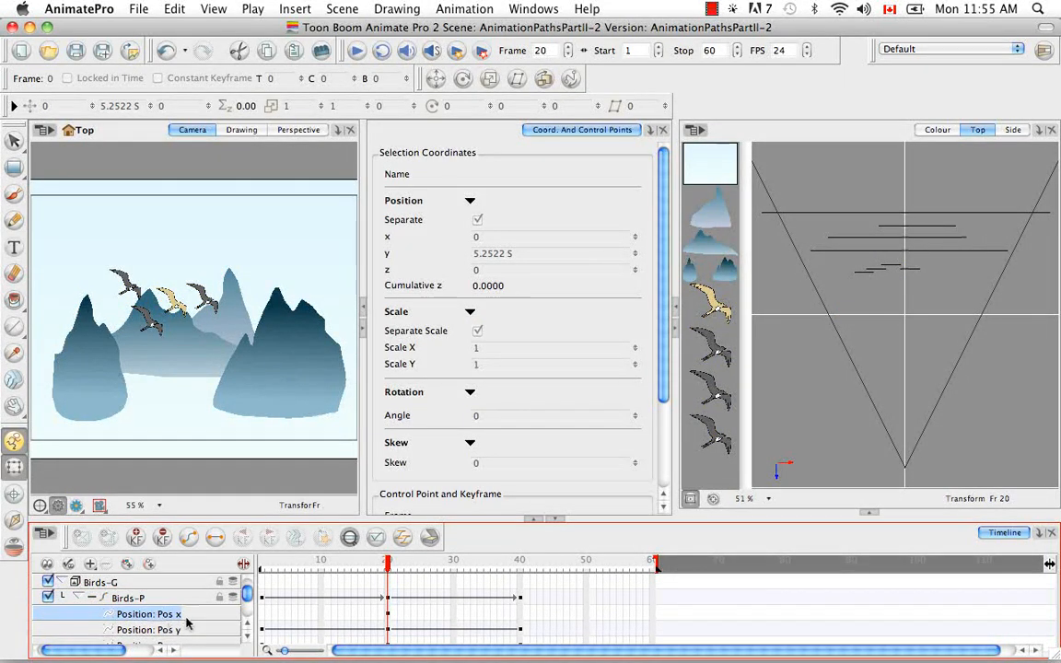
click(244, 565)
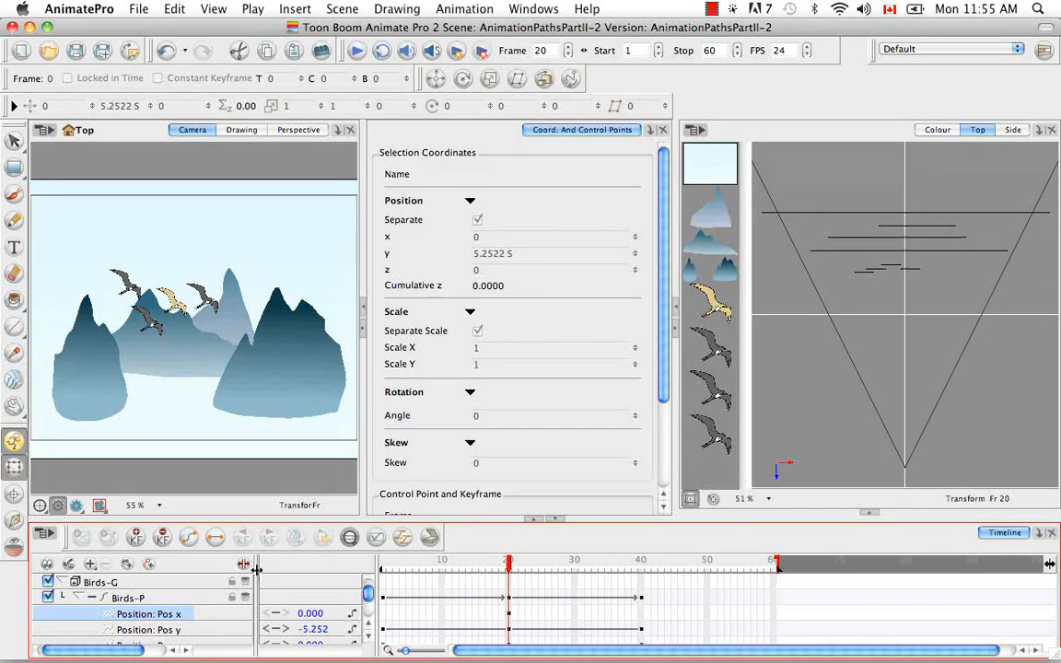
double_click(312, 614)
text(5)
key(Return)
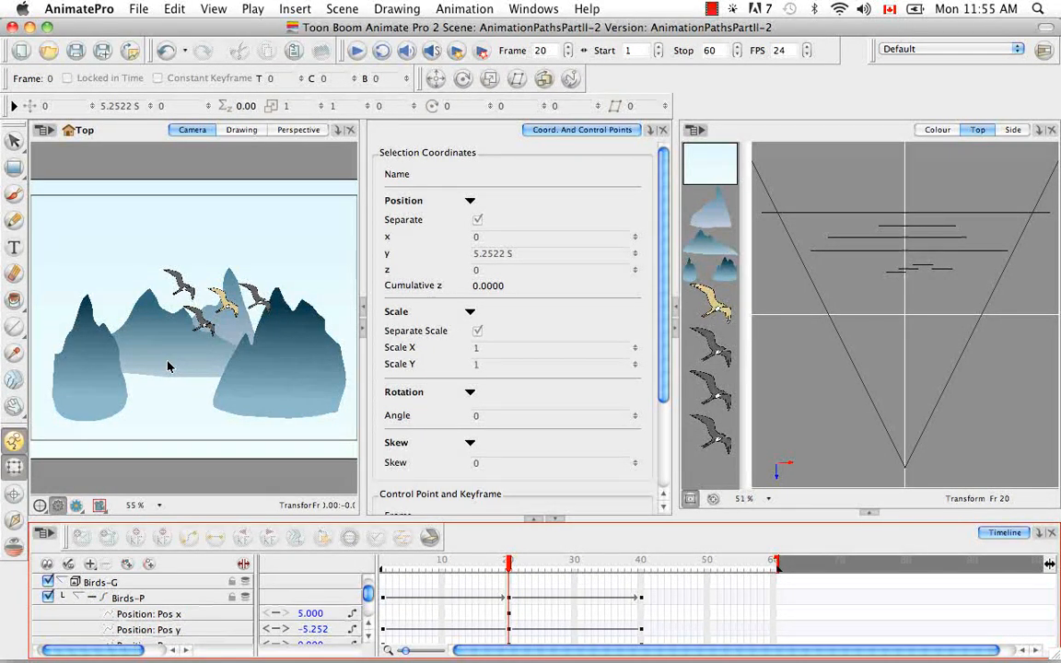
Step: Set the Pos x value at frame 20 to 10
drag(304, 614, 325, 617)
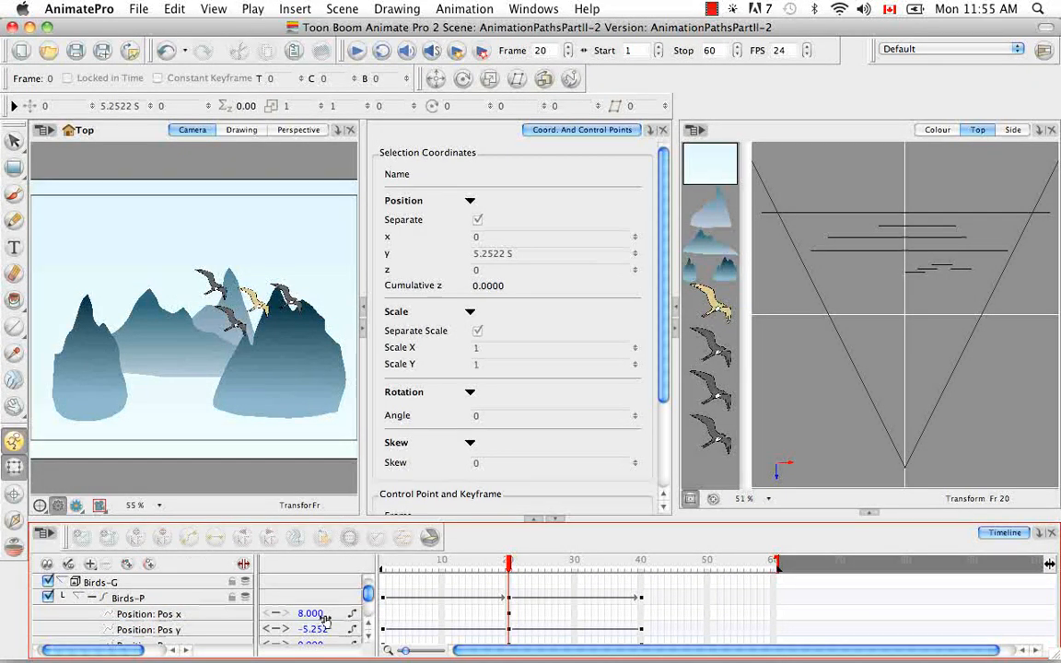
click(311, 615)
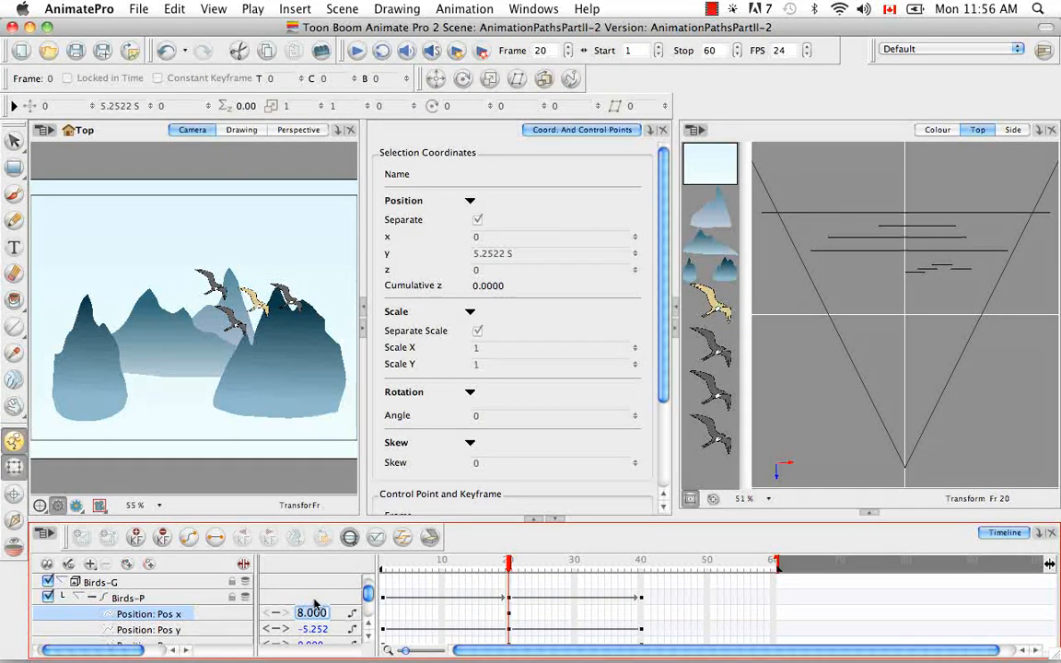
key(BackSpace)
text(10.)
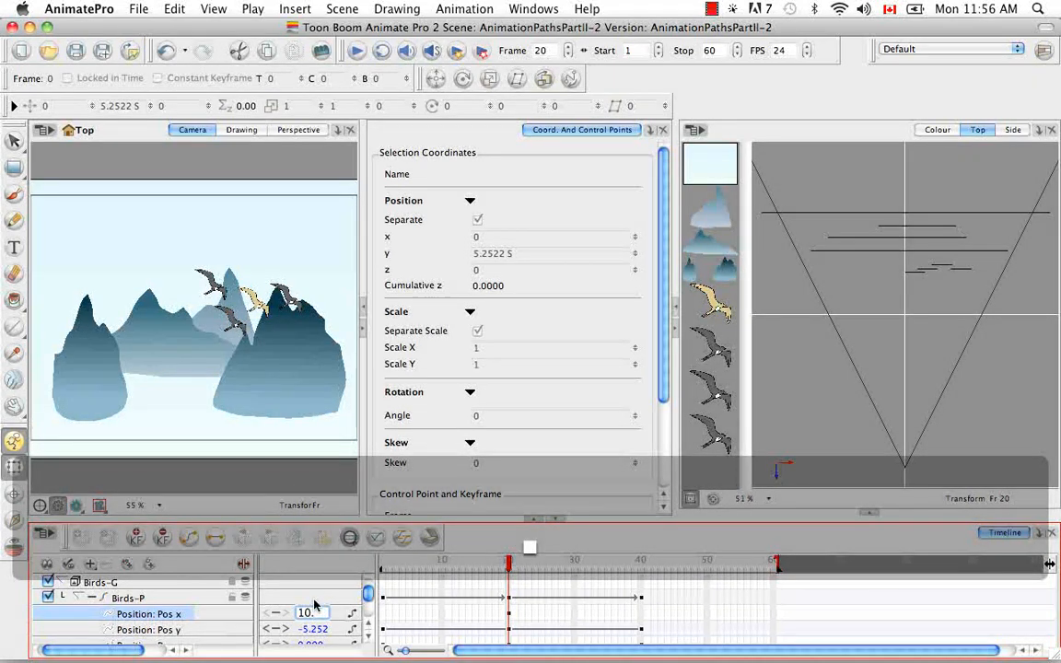
key(Return)
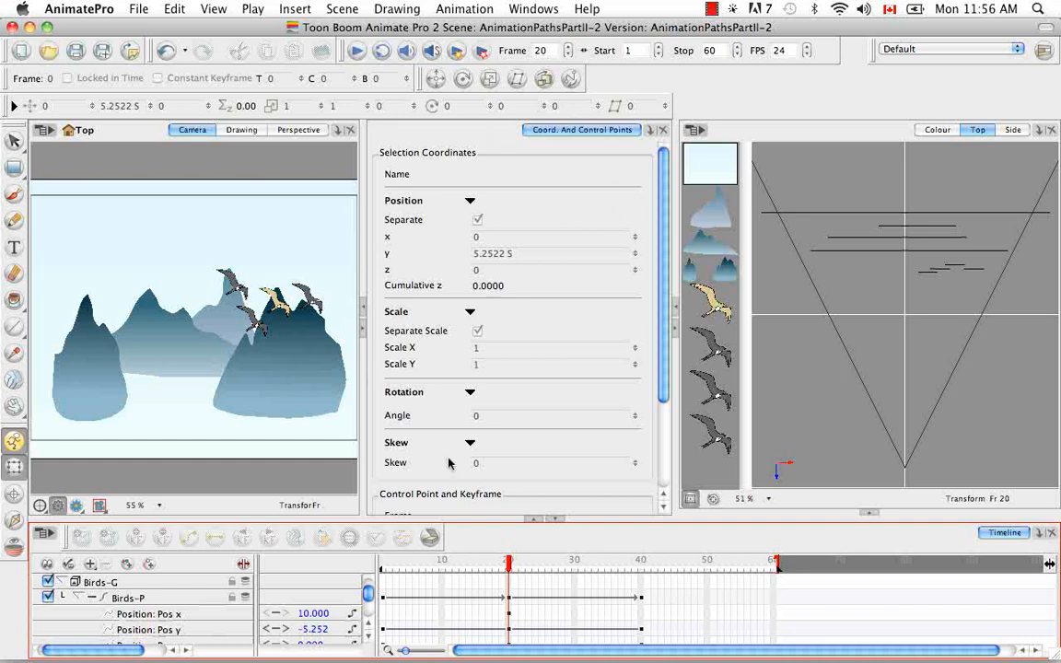
click(549, 286)
scroll(548, 287, down, 1)
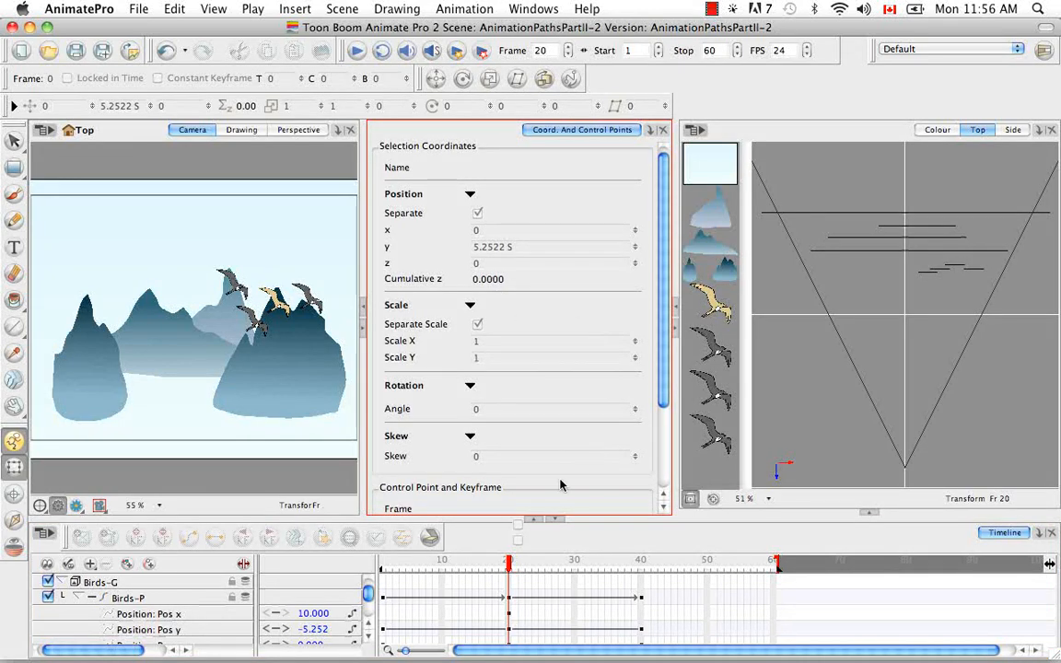
Step: Scrub the Pos x value at frame 1 to -4.4
click(507, 601)
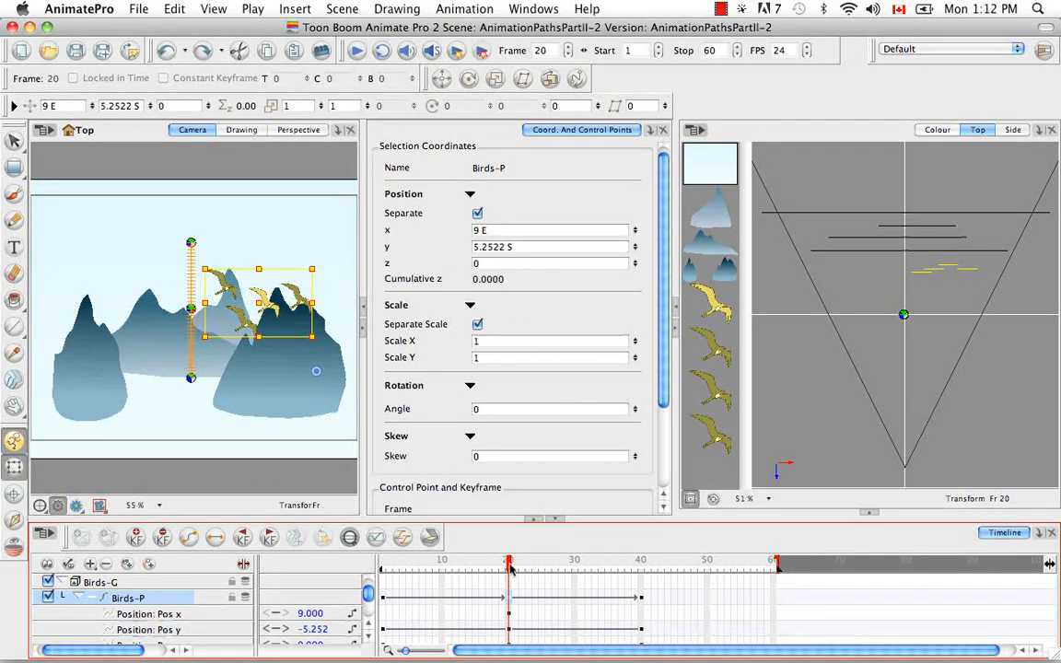
drag(511, 568, 381, 564)
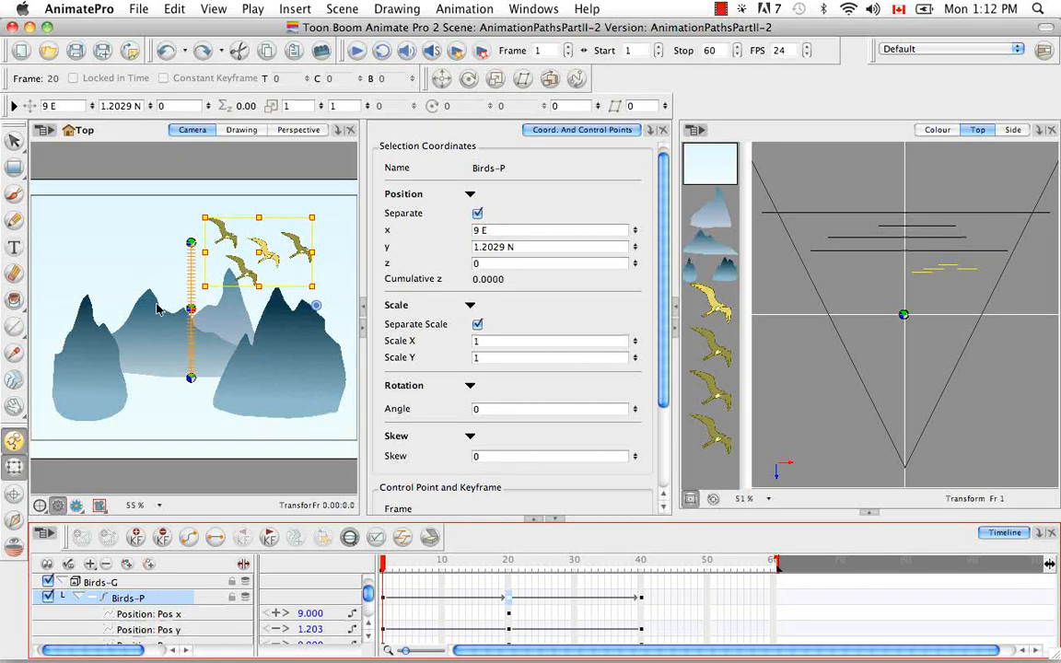
drag(384, 570, 358, 560)
click(385, 615)
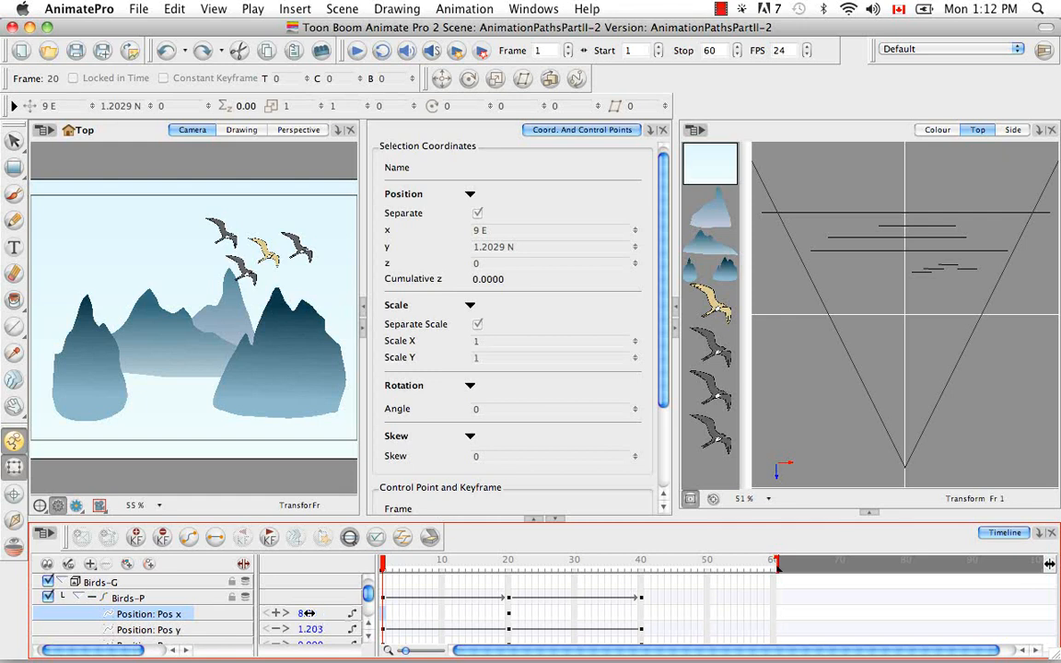
mouse_move(286, 614)
mouse_down()
mouse_move(276, 613)
mouse_move(304, 614)
mouse_up()
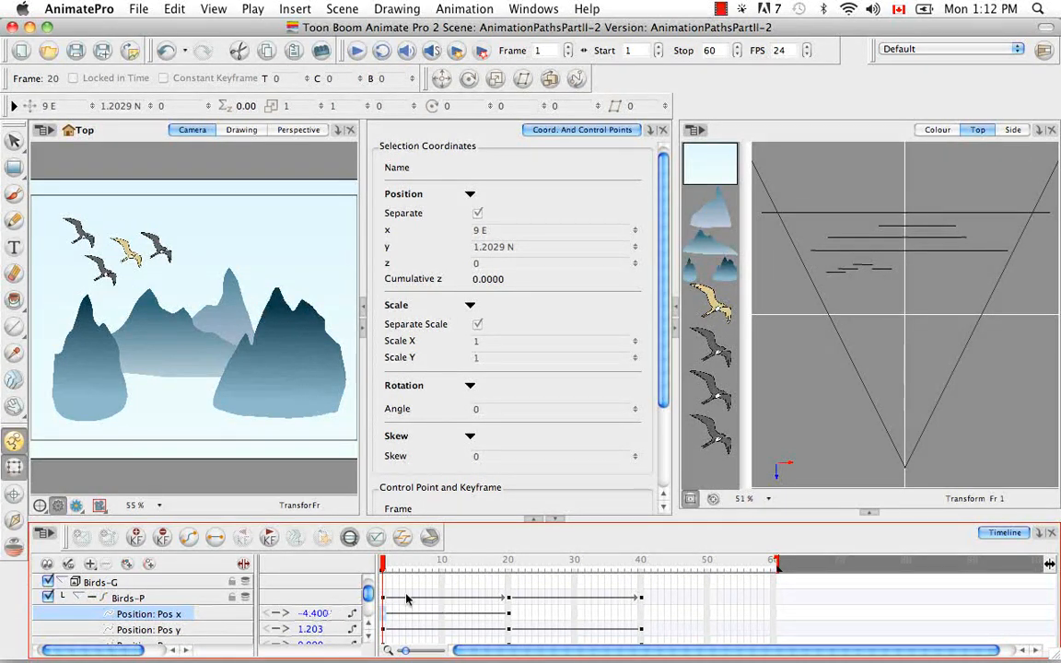
Step: Set the Pos x value at frame 1 to 1.1
drag(385, 568, 508, 563)
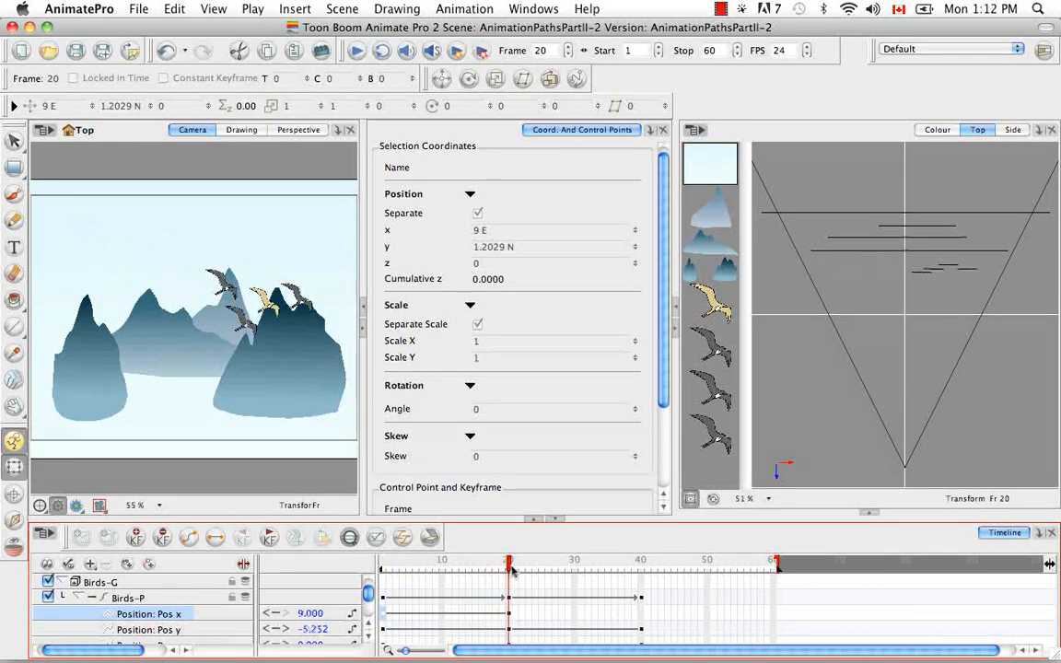
click(171, 598)
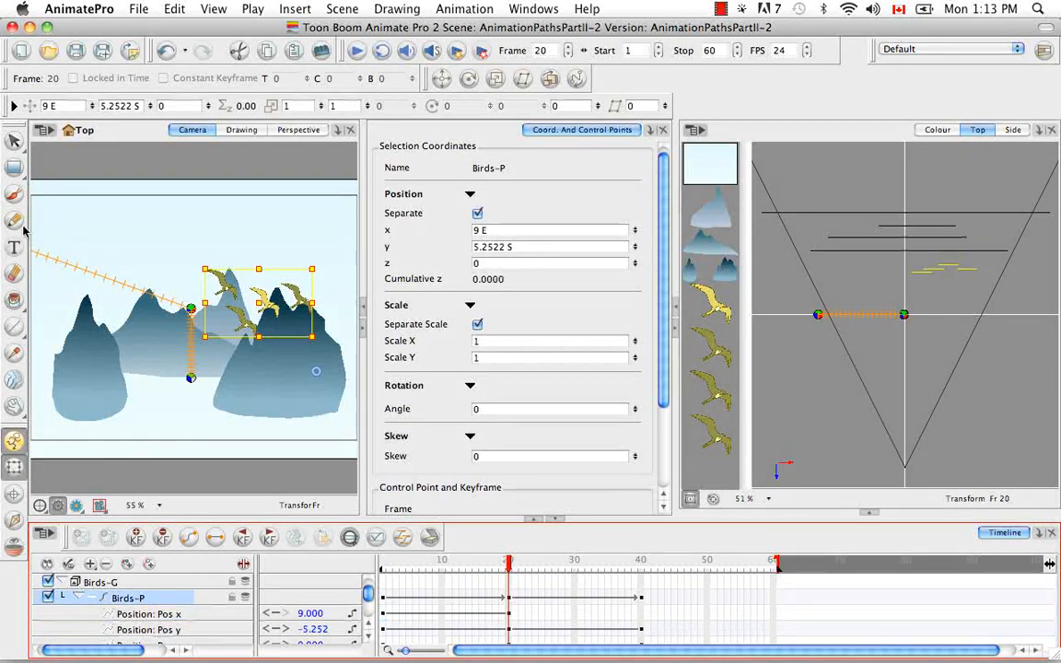
drag(509, 564, 369, 565)
mouse_move(317, 614)
mouse_down()
mouse_move(342, 614)
mouse_move(318, 614)
mouse_up()
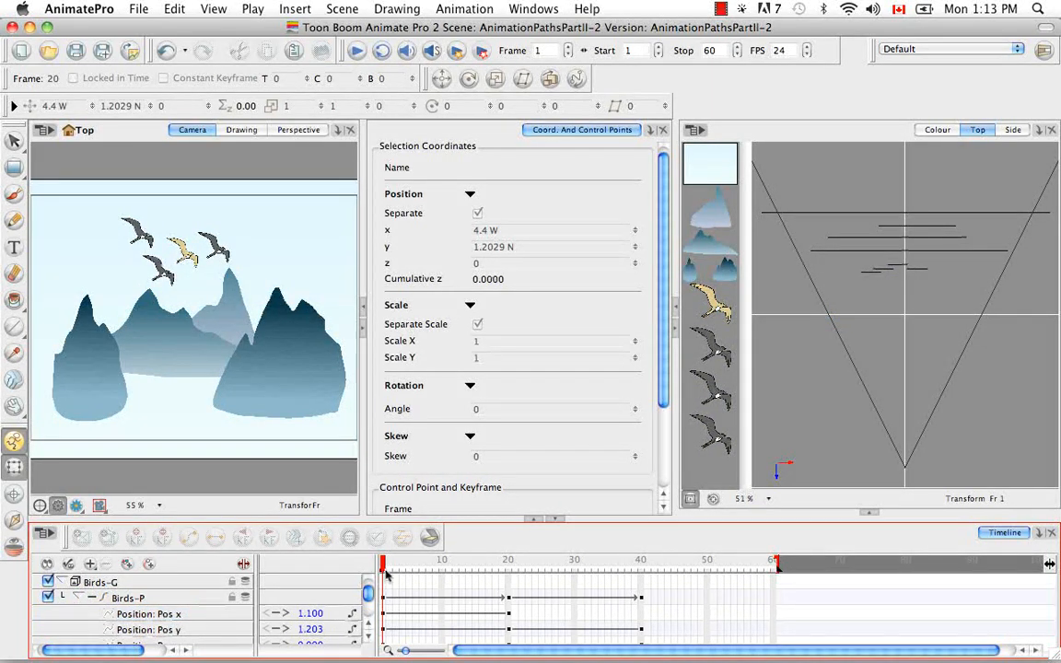
Step: Set the Pos x value at frame 20 to 5.5
drag(385, 569, 429, 568)
click(199, 597)
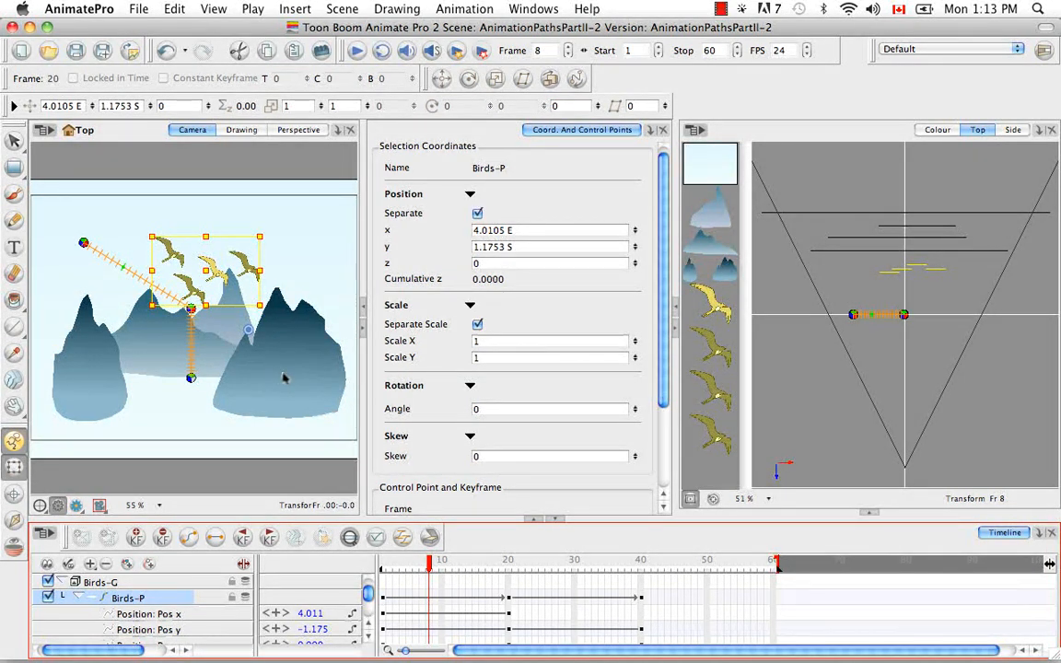
drag(406, 568, 509, 571)
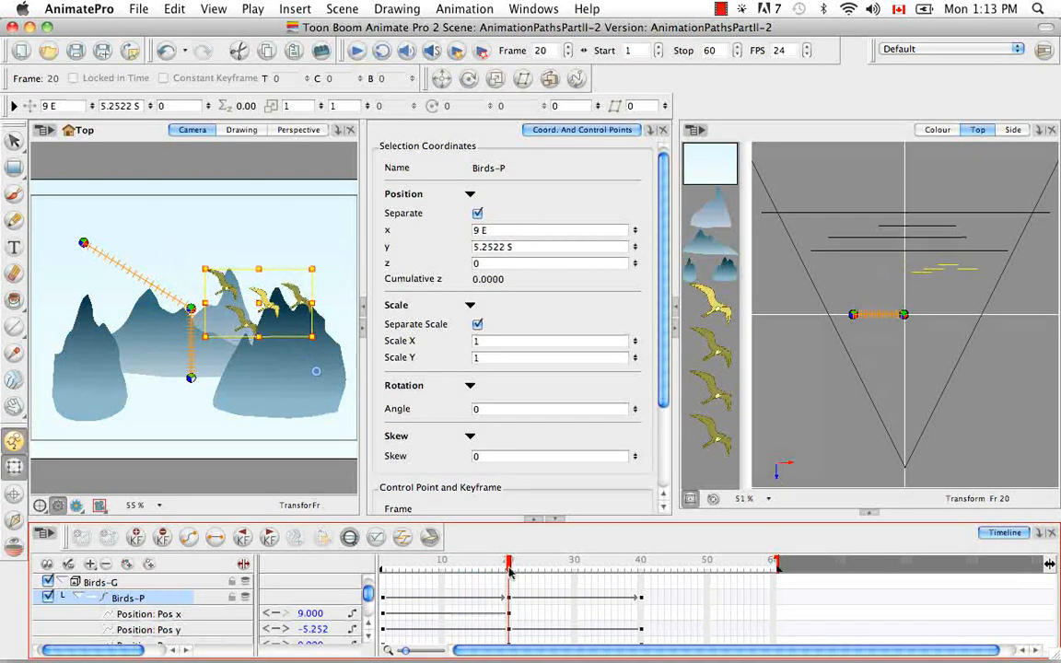
mouse_move(313, 616)
mouse_down()
mouse_move(300, 614)
mouse_move(318, 629)
mouse_up()
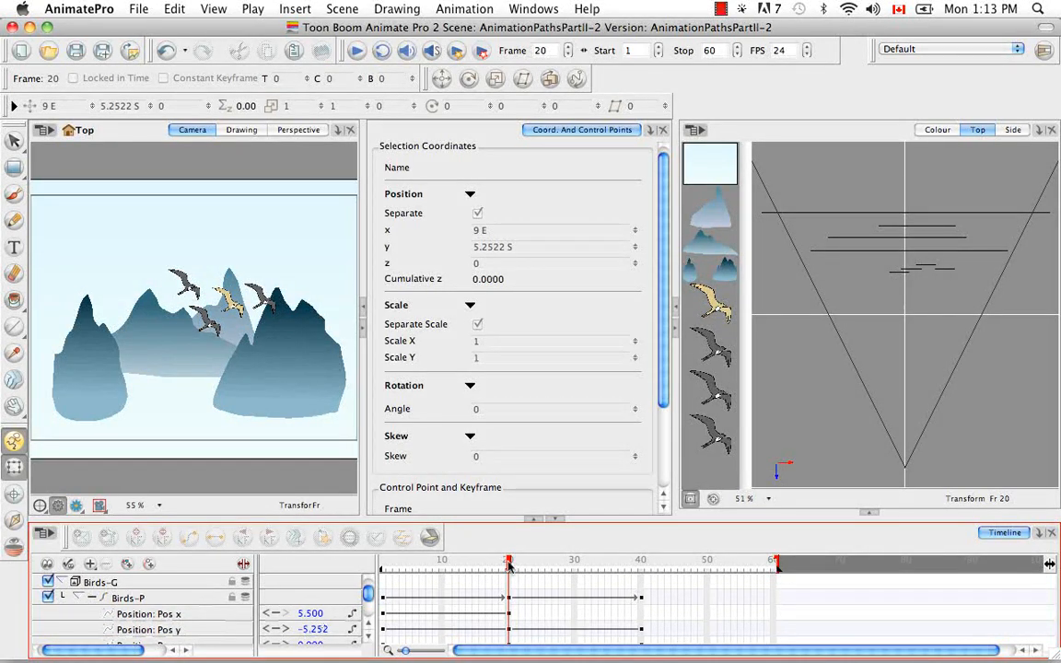
Step: Set the Pos x value at frame 40 to 10.5
drag(508, 564, 370, 561)
click(192, 599)
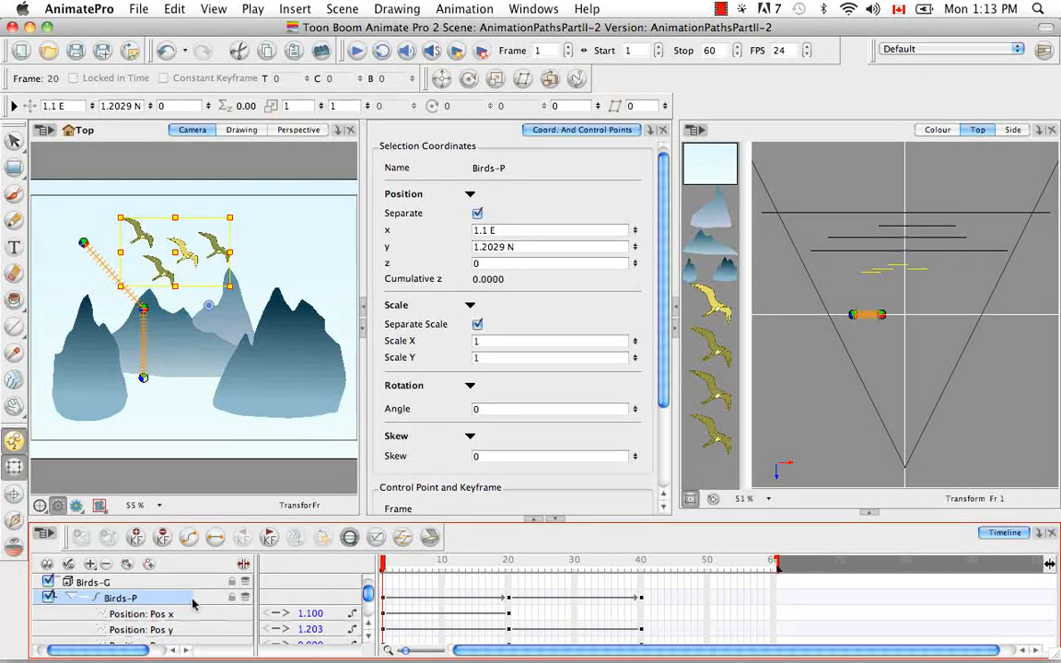
drag(386, 565, 641, 566)
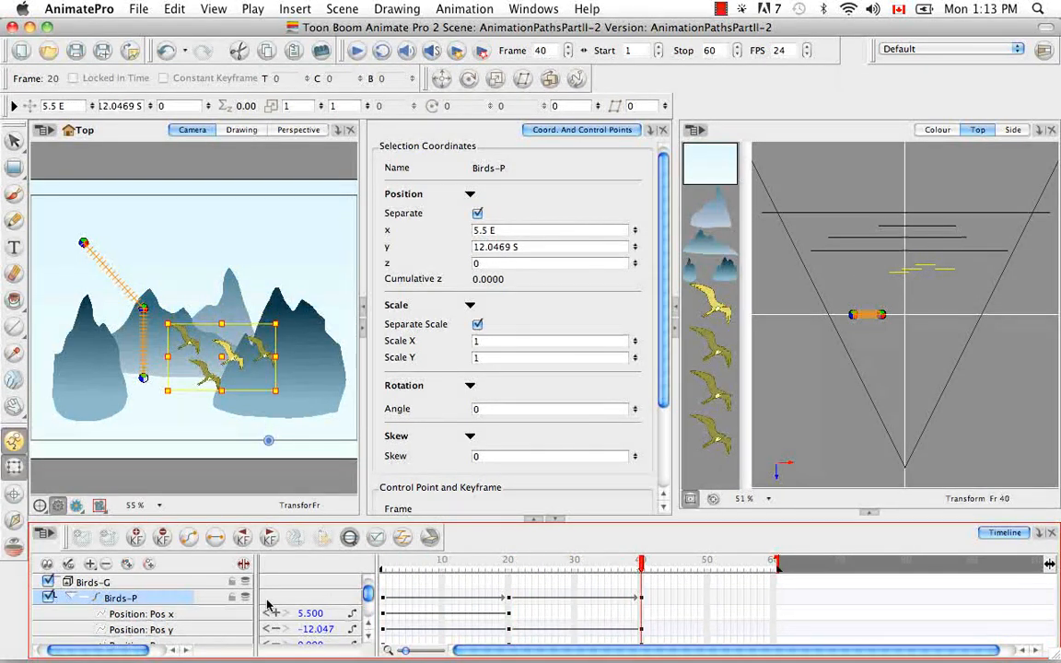
drag(310, 615, 323, 617)
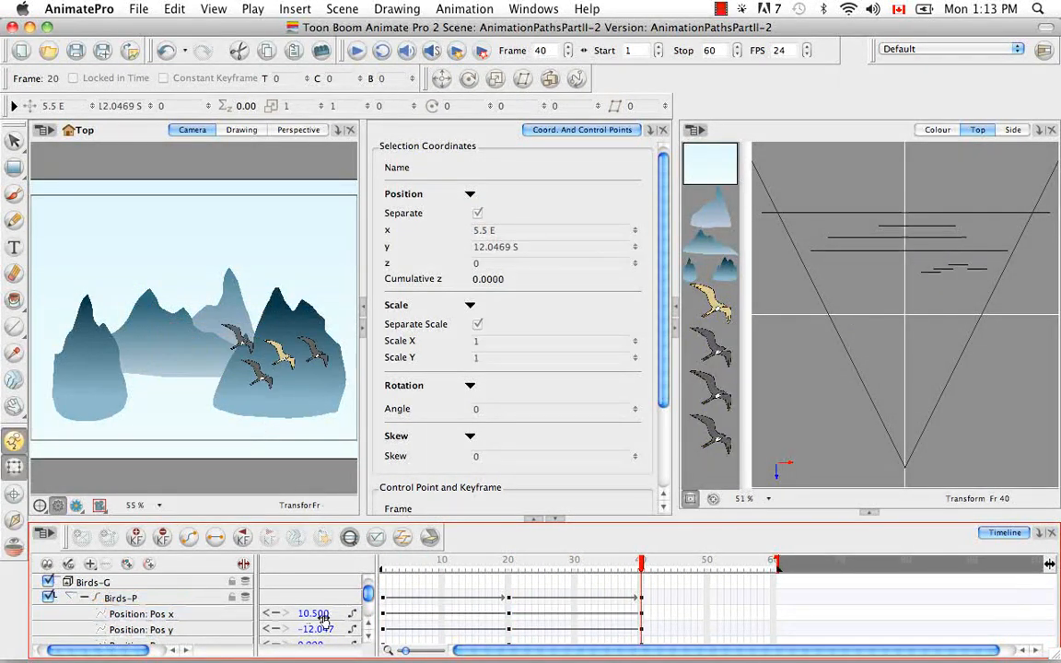
Step: Insert a keyframe at frame 27 on the Birds-P layer
drag(560, 565, 268, 580)
click(185, 599)
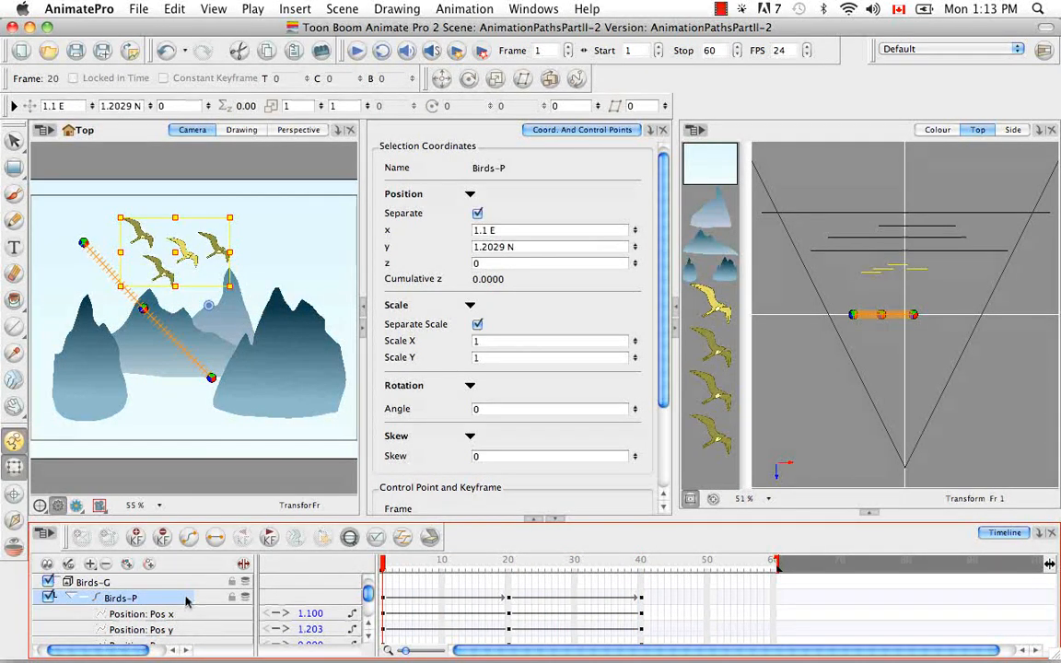
drag(387, 566, 555, 565)
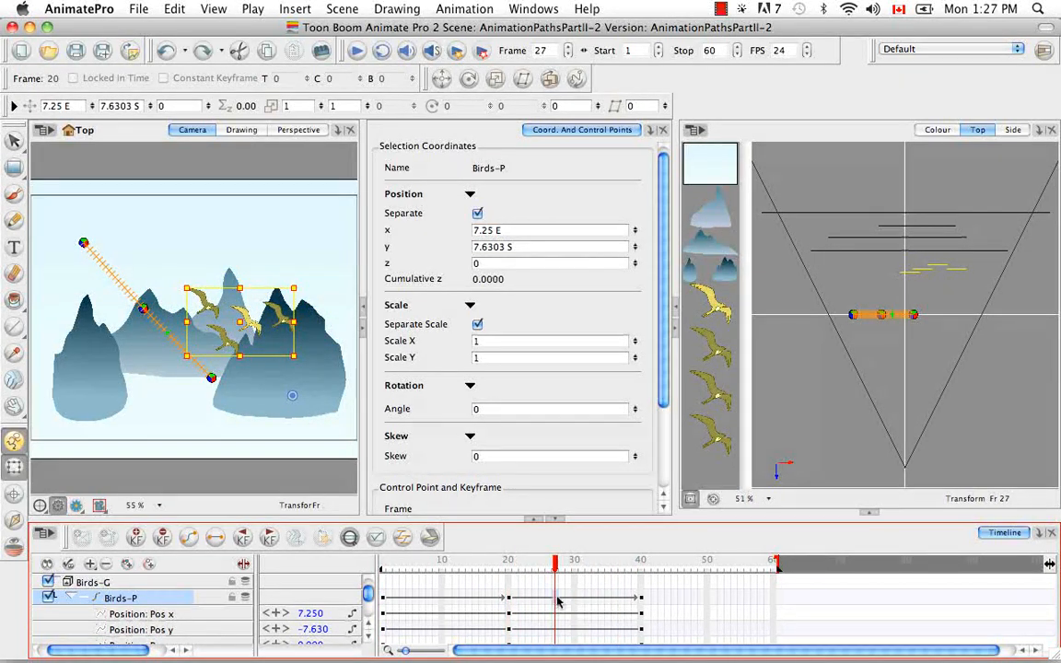
right_click(557, 600)
click(680, 116)
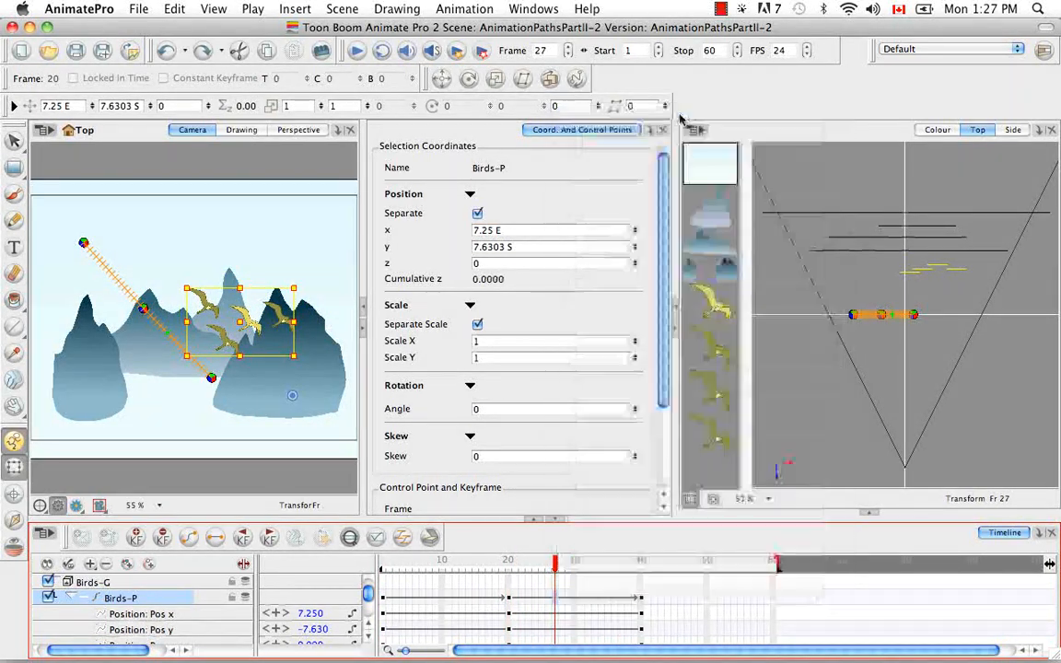
Step: Insert a keyframe at frame 30 on Birds-P, then delete the keyframes at frames 27 and 30
click(572, 604)
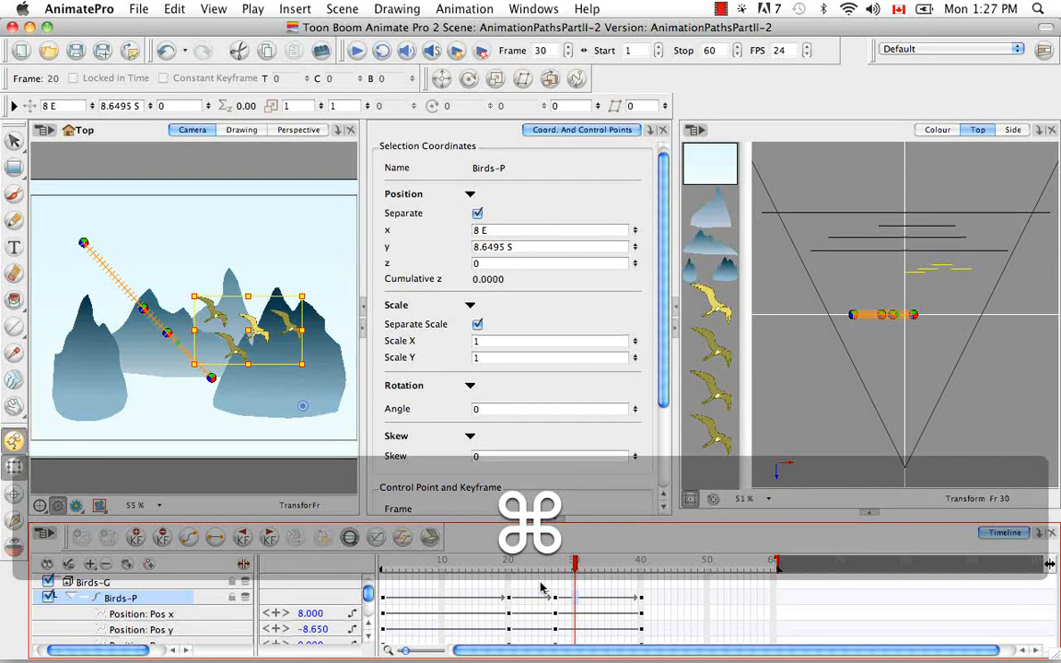
key(super+F6)
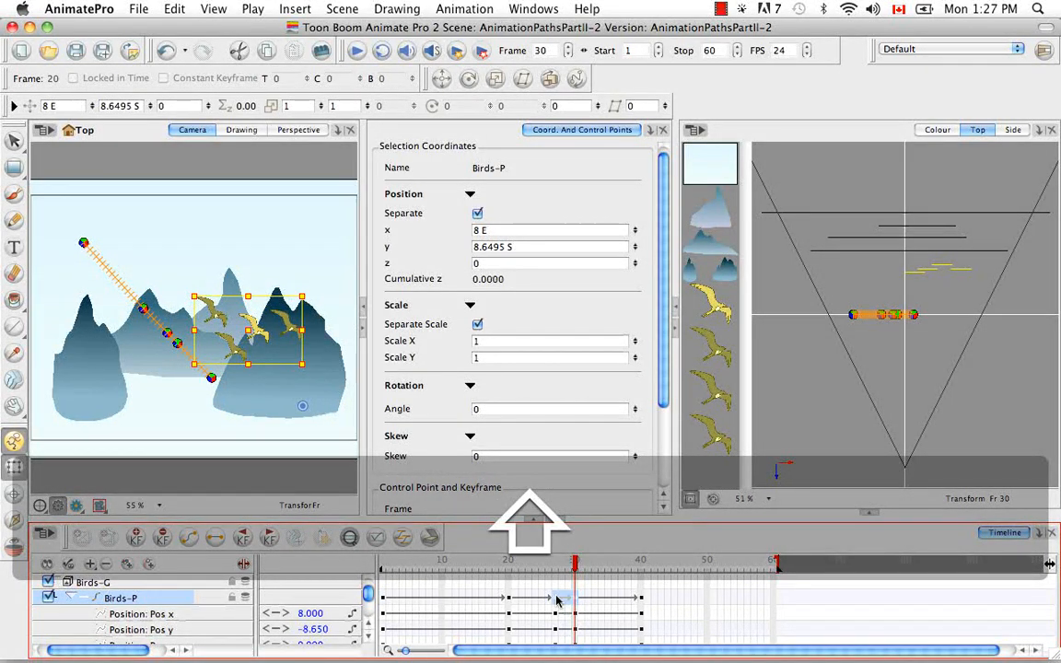
right_click(555, 603)
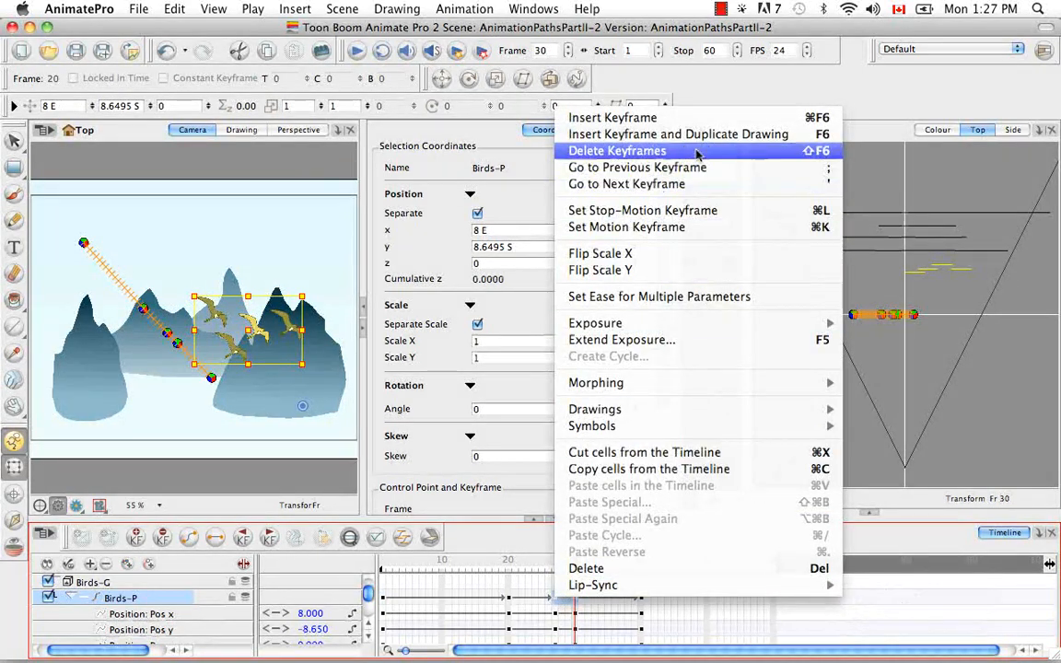
click(761, 154)
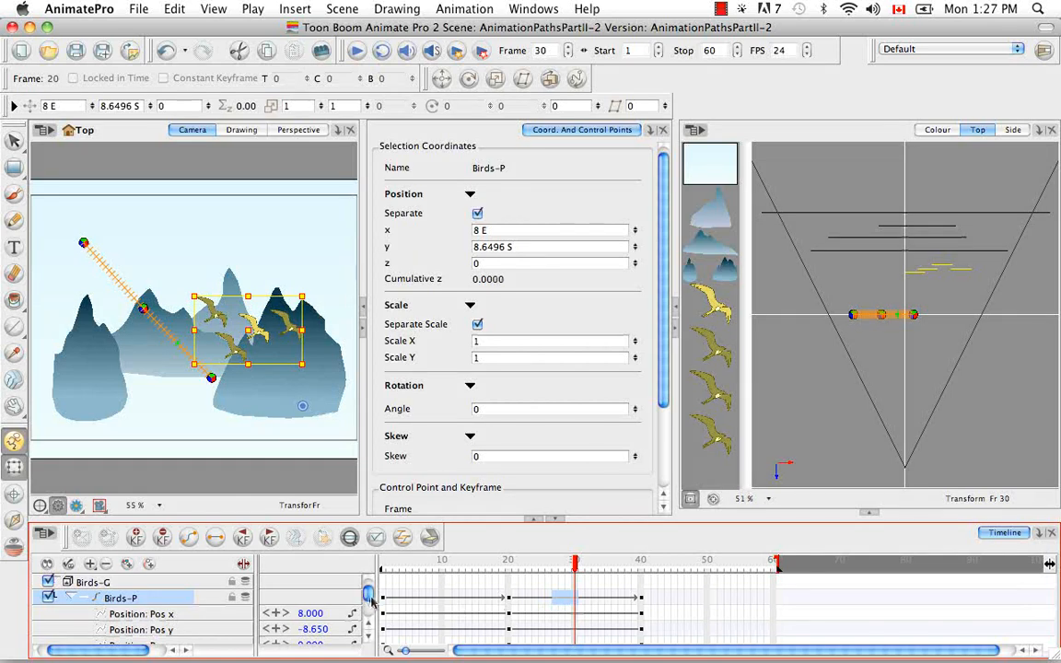
scroll(368, 597, down, 5)
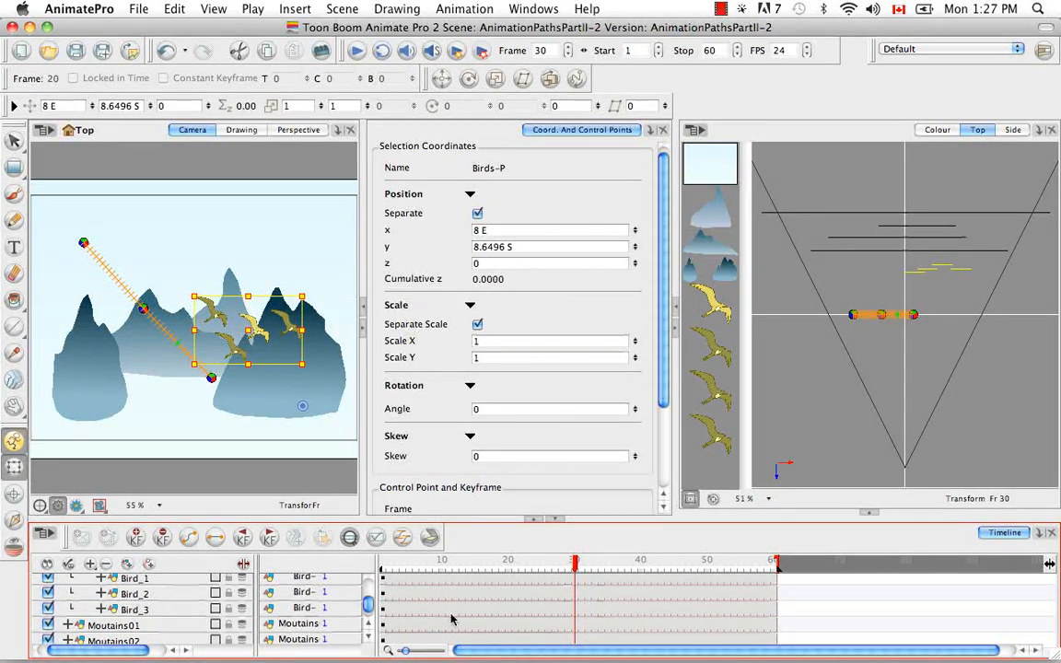
drag(366, 604, 369, 596)
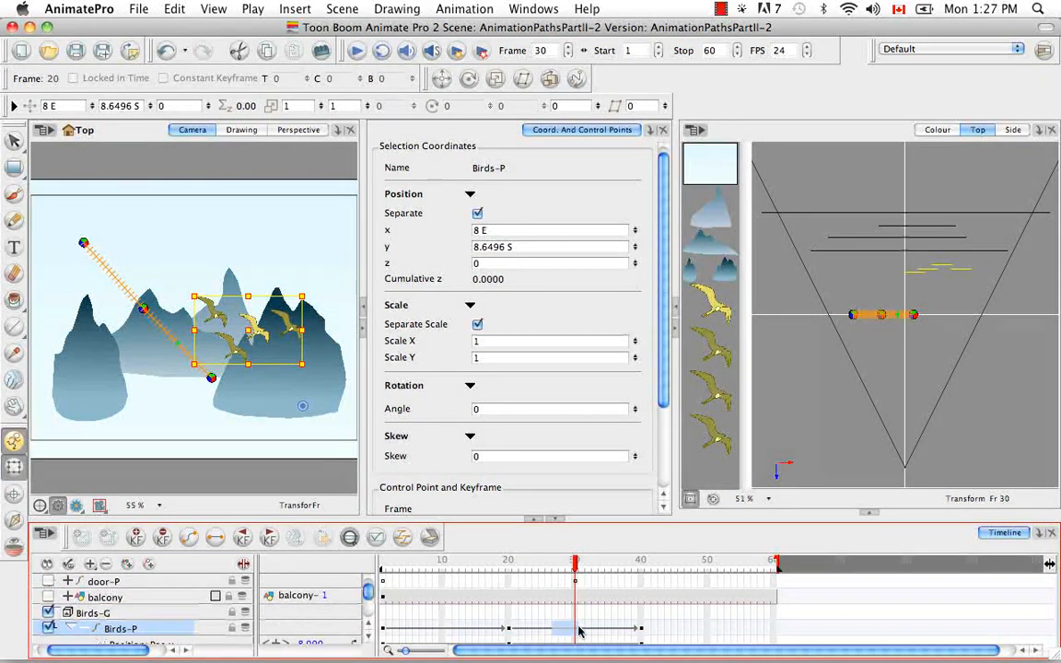
click(369, 638)
click(369, 638)
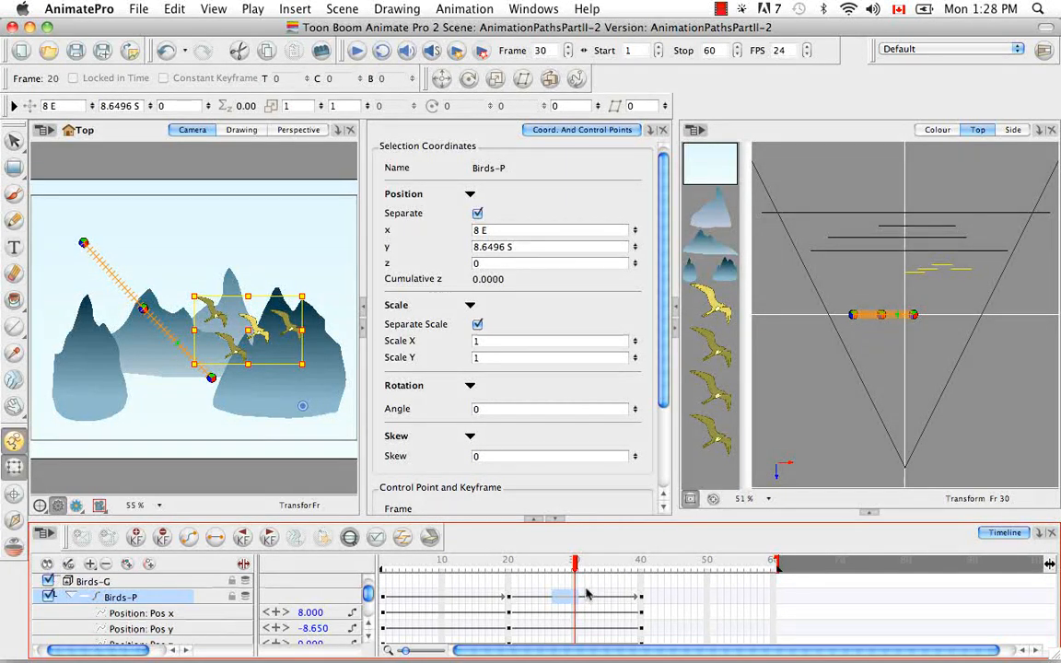
Step: Step through the Birds-P keyframes at frames 1, 20 and 40 to review the birds' positions along the path
click(588, 595)
drag(587, 564, 380, 564)
click(509, 599)
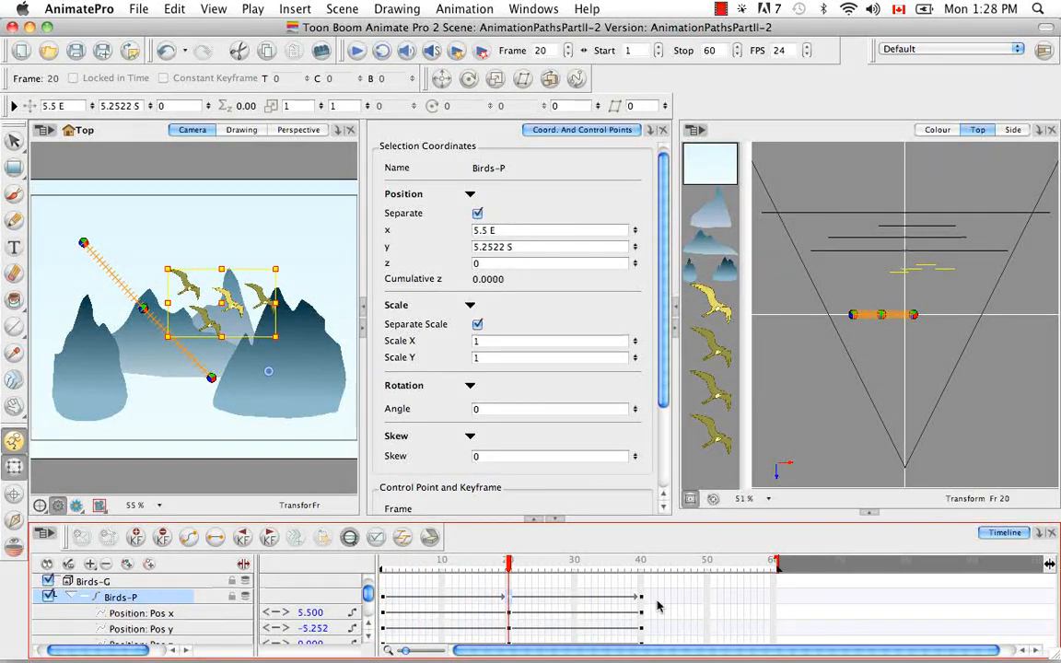
click(643, 600)
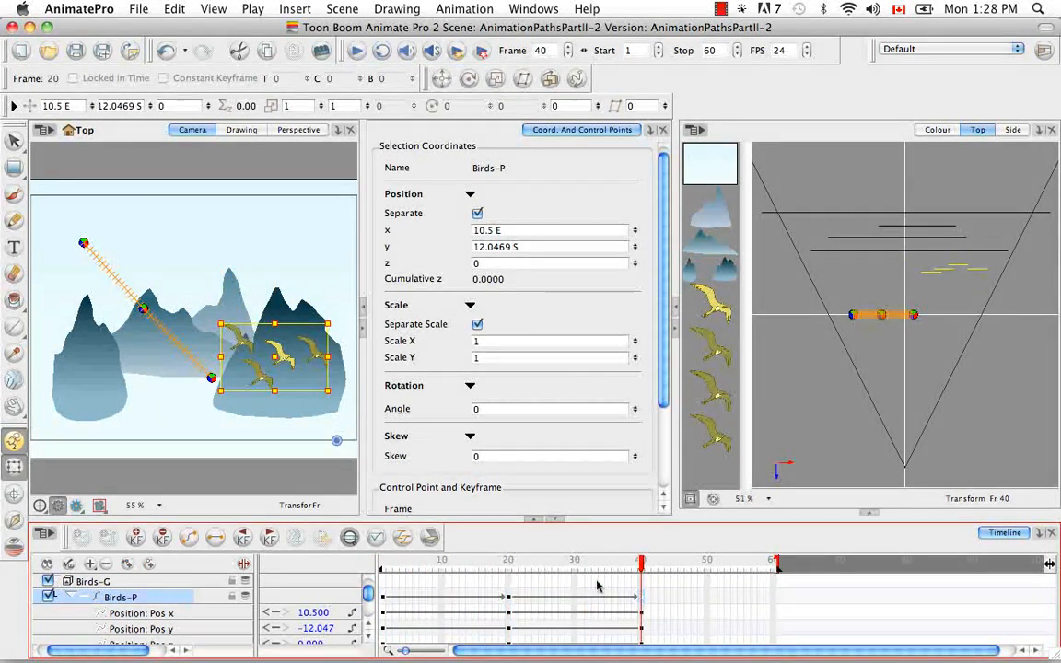
click(382, 565)
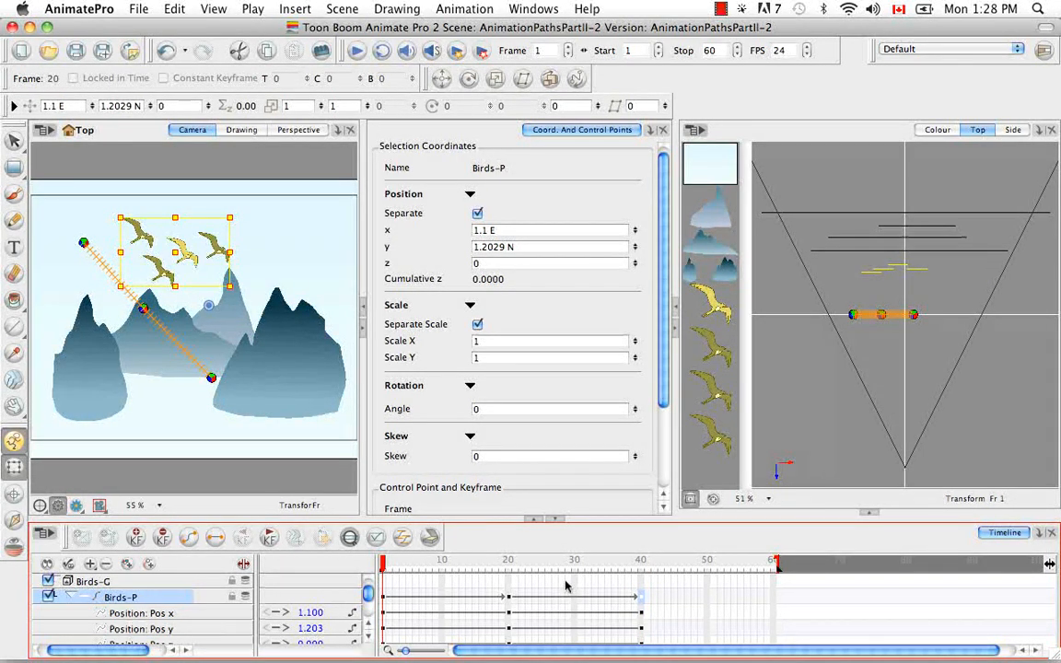
key(apostrophe)
key(apostrophe)
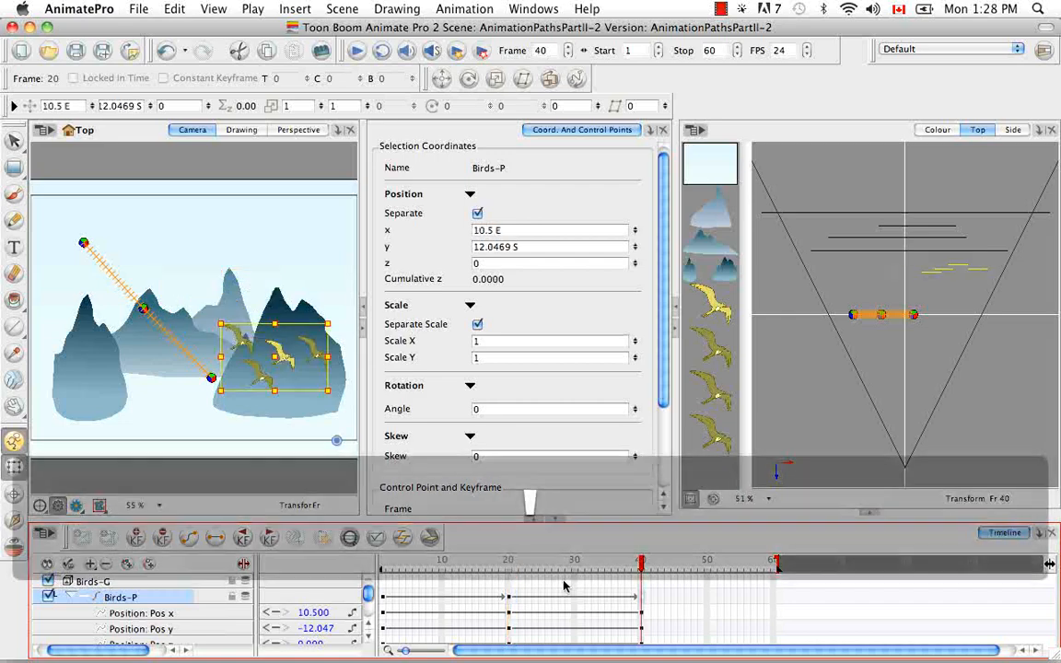
key(semicolon)
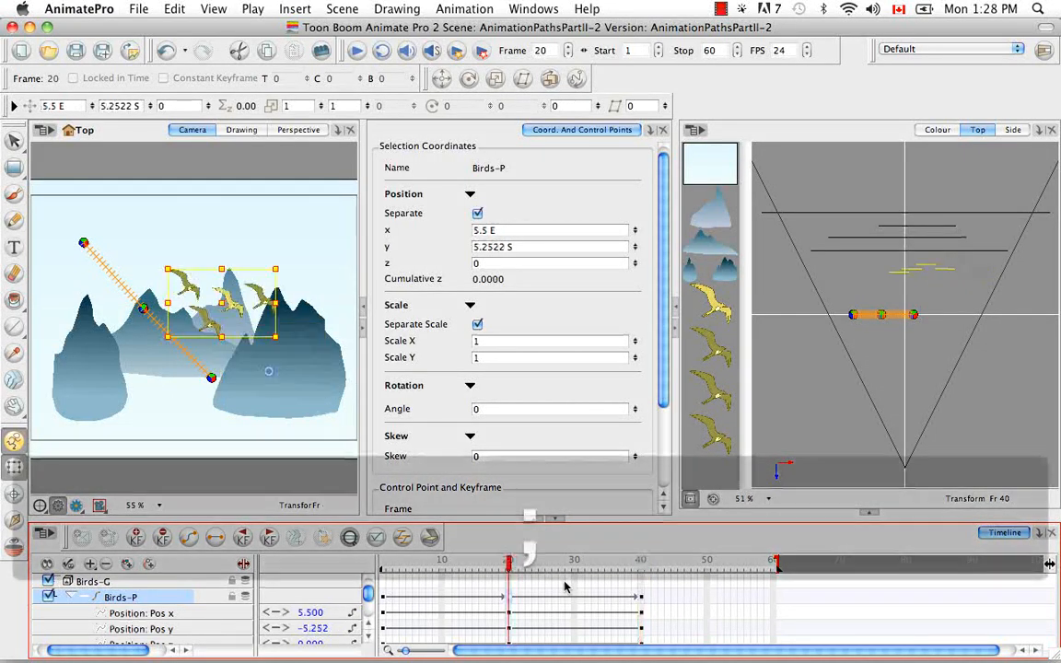
key(semicolon)
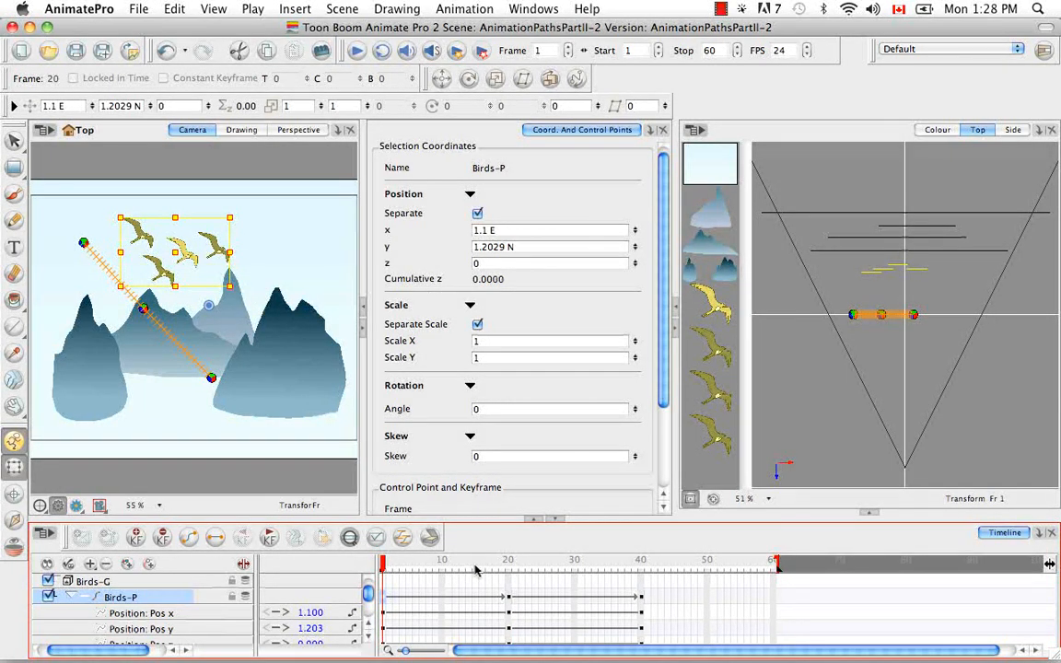
Step: Add a Function view to the right-hand panel and display the Birds-P Pos x curve in it
click(1041, 130)
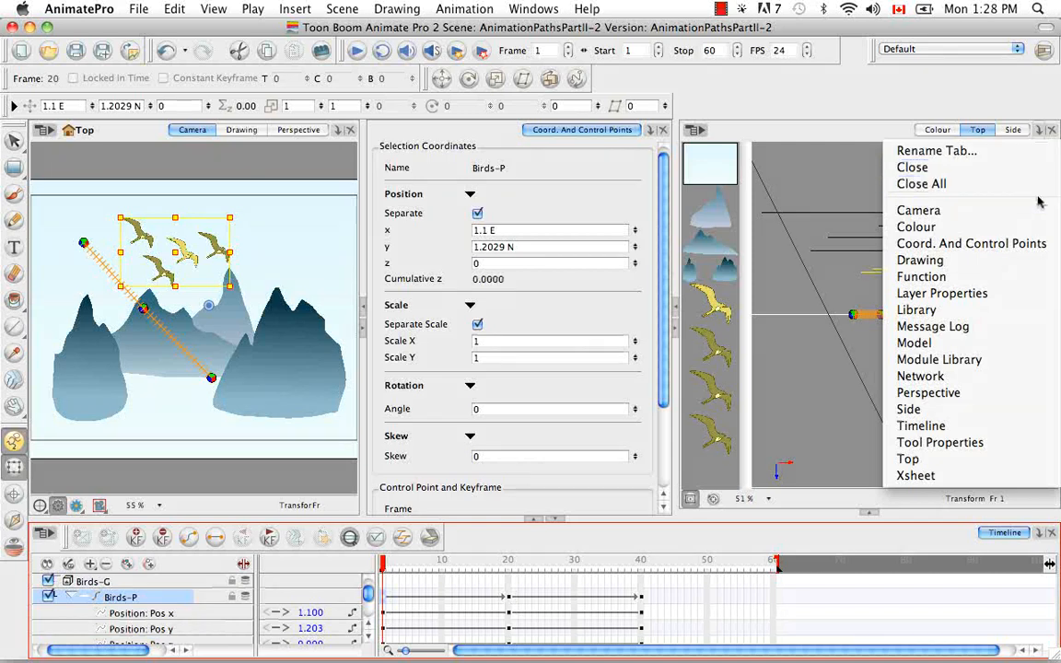
click(1030, 276)
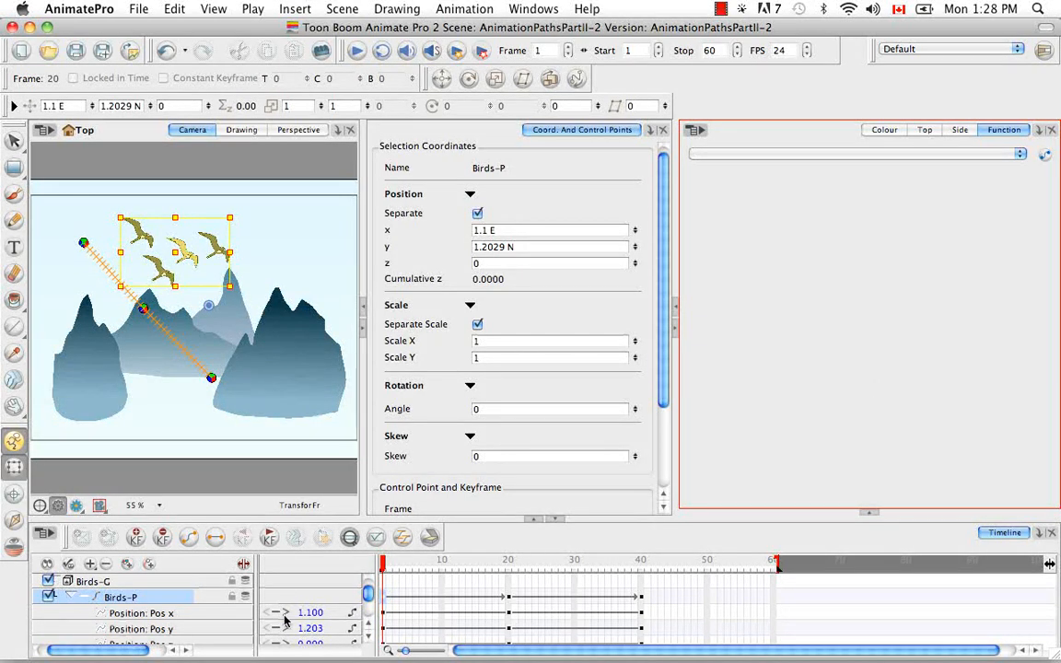
click(173, 613)
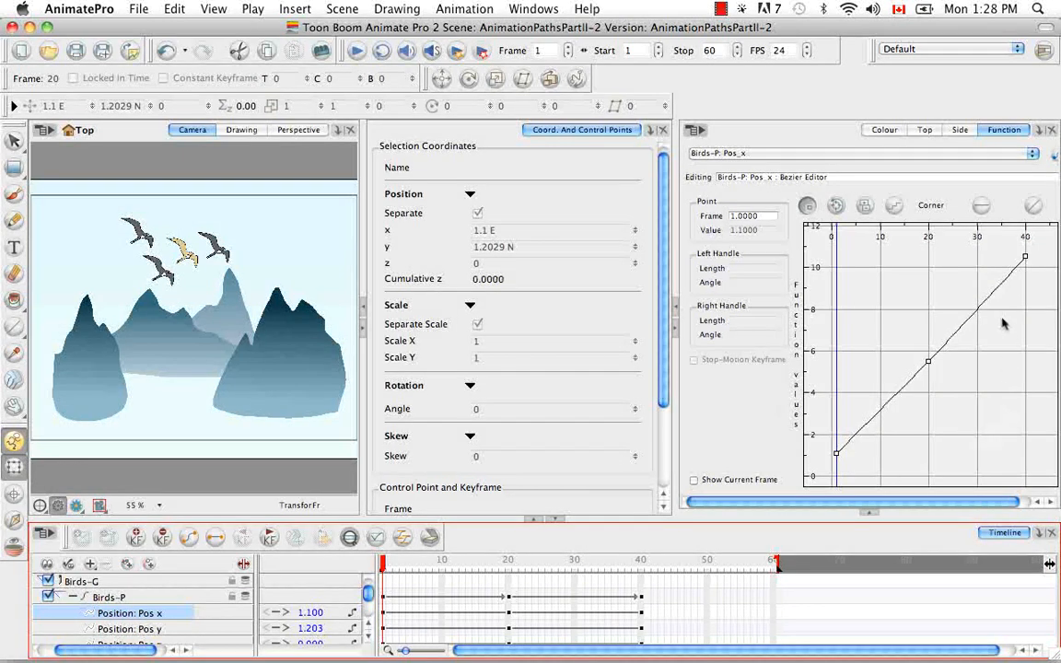
click(1001, 336)
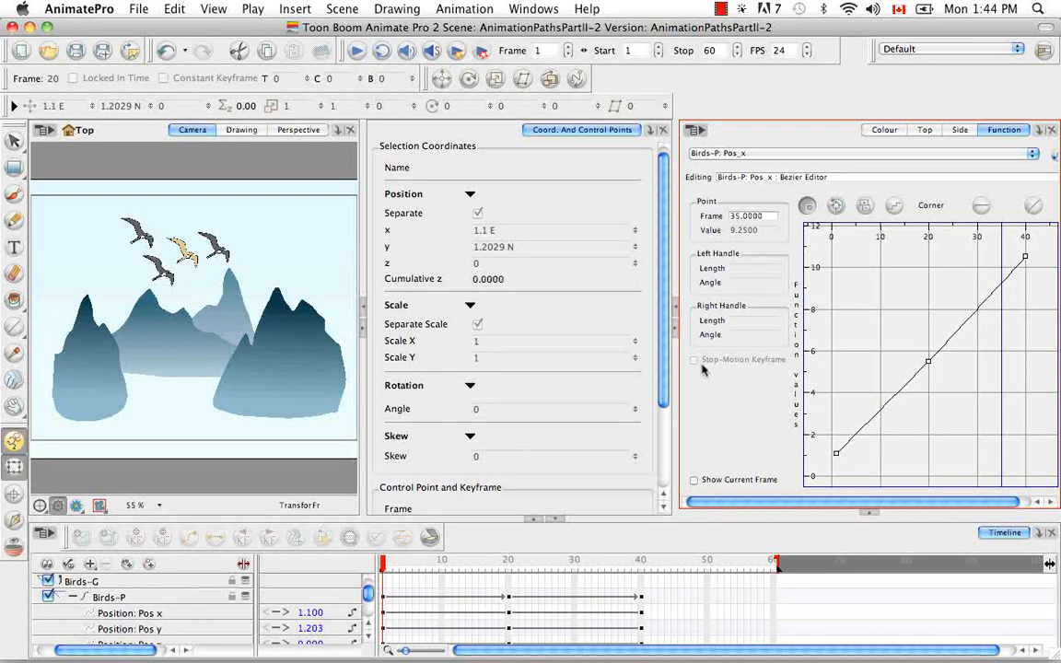
Step: Switch the Function editor to a vertical layout and back to the horizontal layout
click(703, 133)
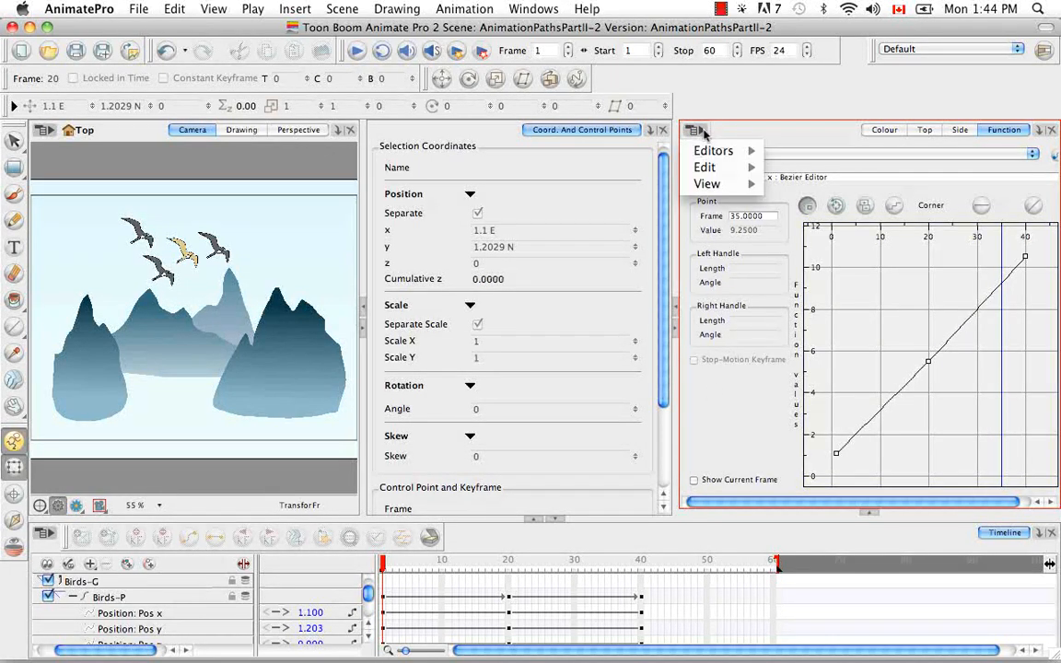
mouse_move(725, 187)
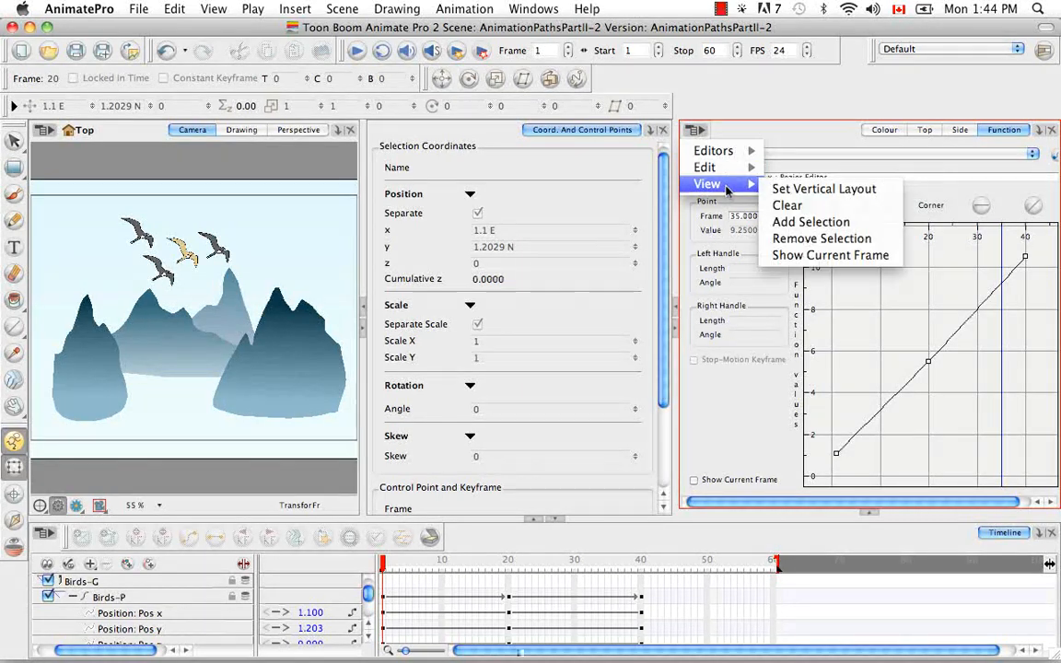
click(884, 190)
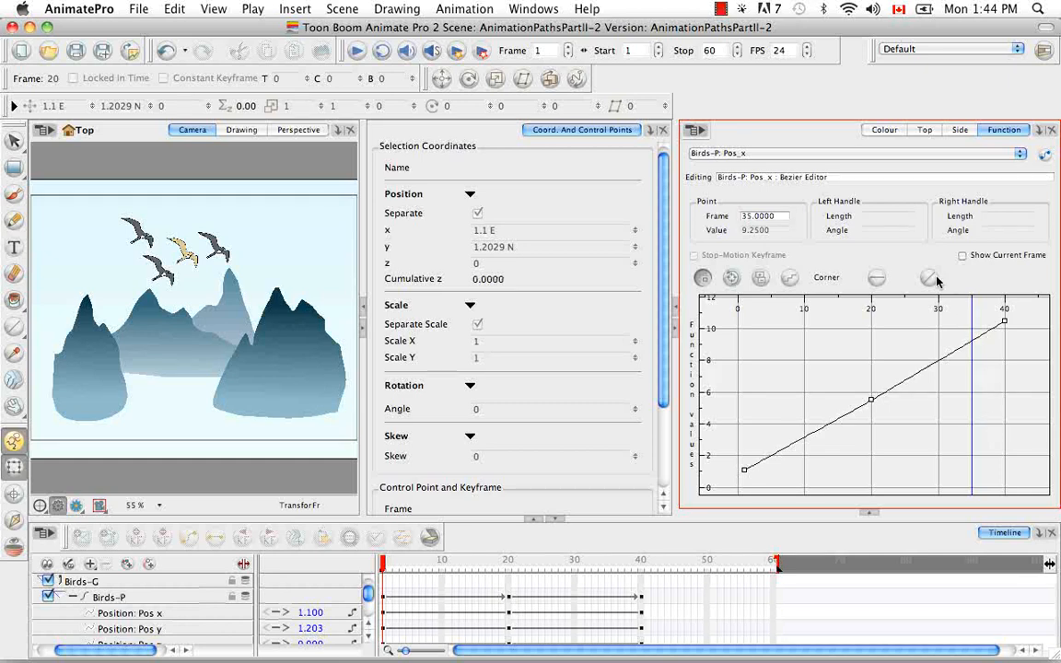
click(696, 130)
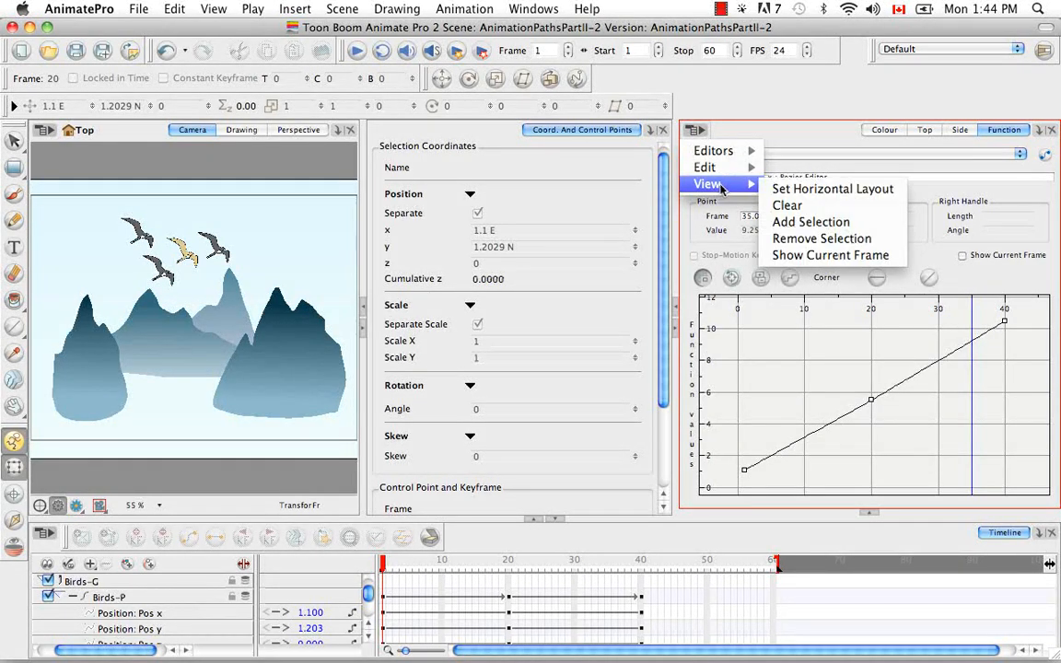
click(809, 189)
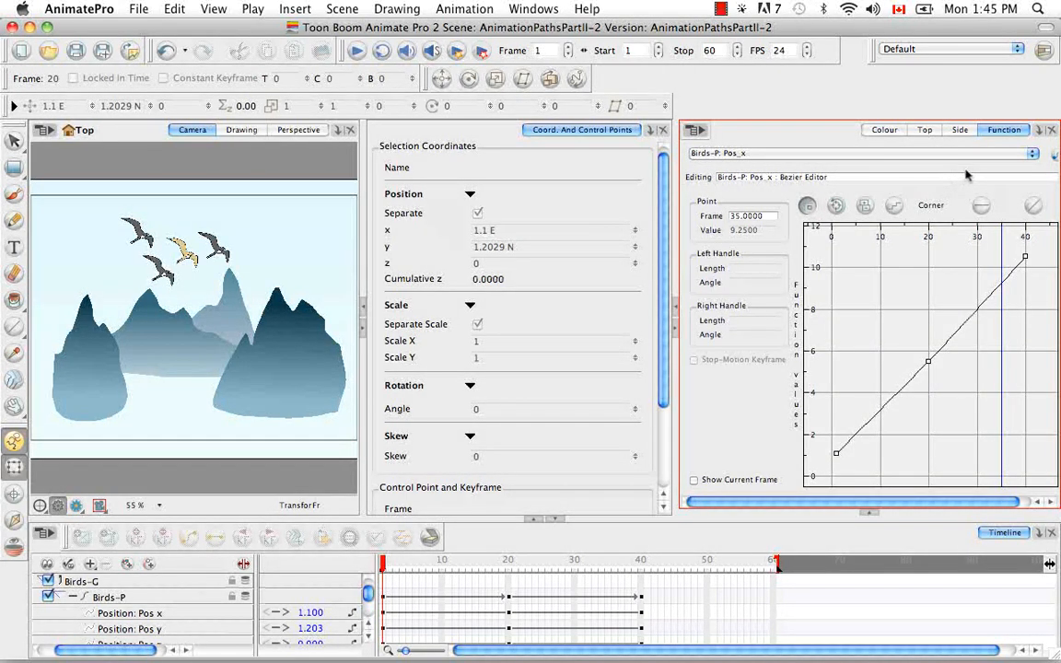
Step: Add the Bird_1: Angle_z, Bird_3: Skew and Birds-P: Pos_y functions to the Function editor's function list
click(1033, 155)
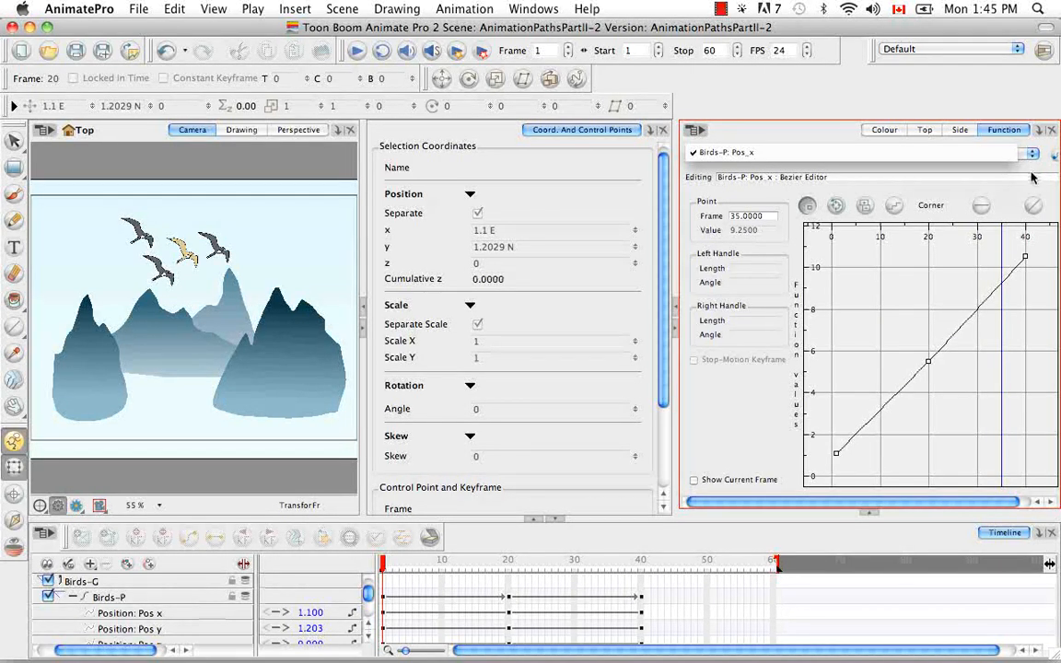
click(913, 154)
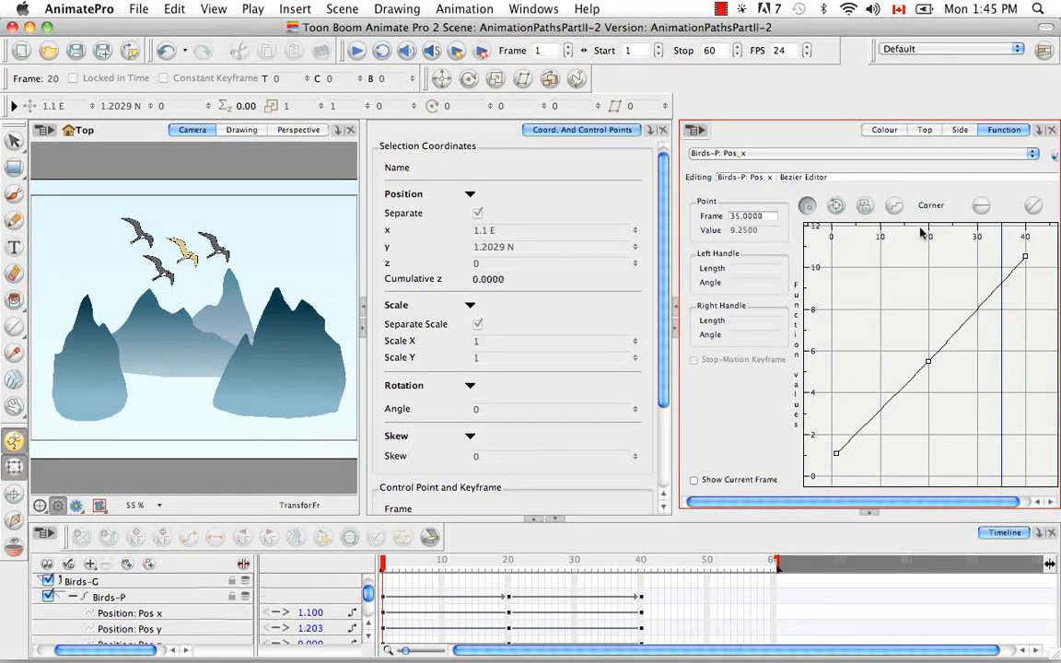
click(1055, 156)
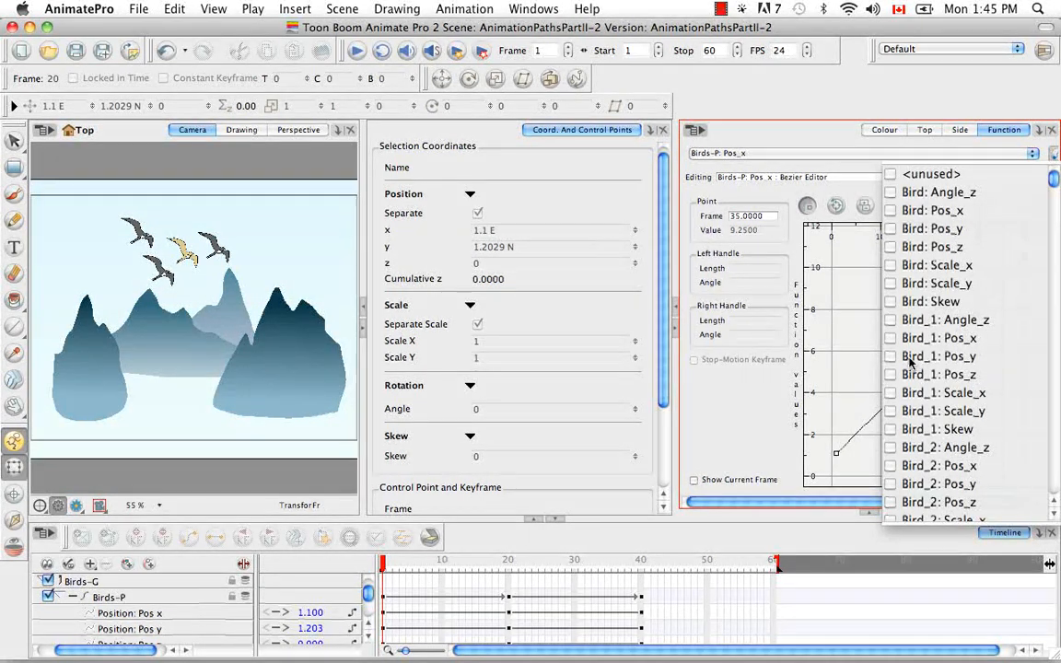
click(890, 320)
click(1055, 514)
click(1054, 514)
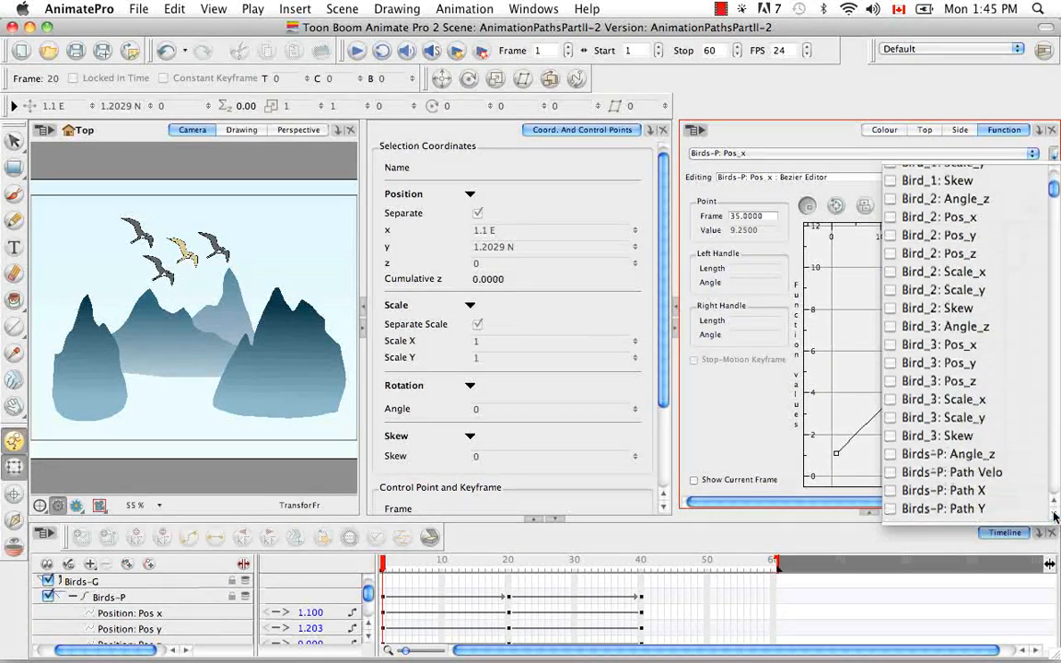
click(890, 419)
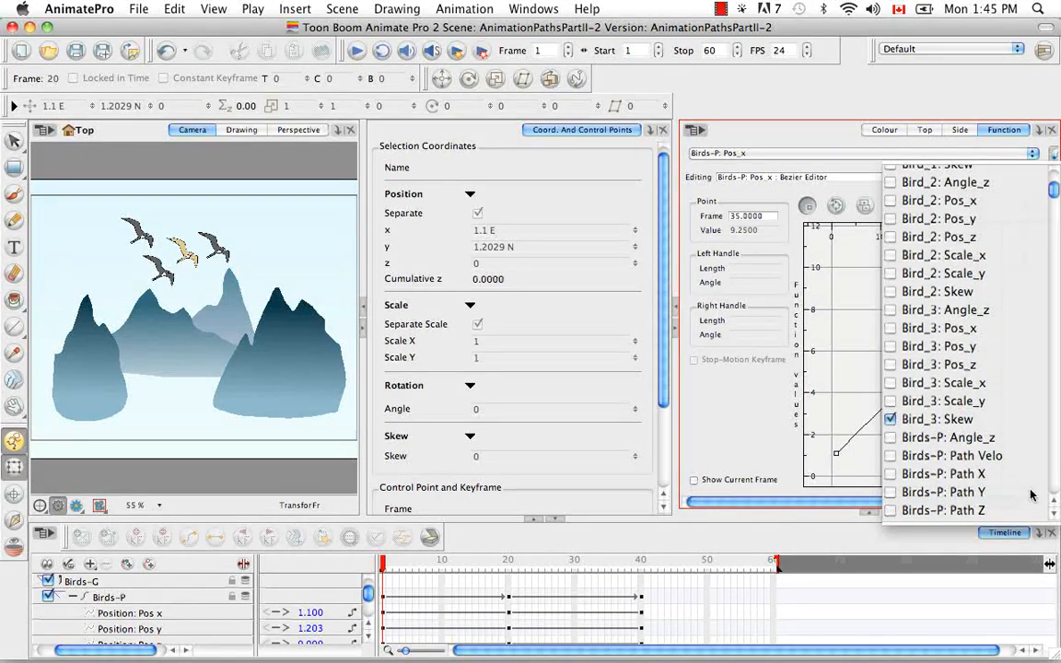
click(1055, 514)
click(888, 464)
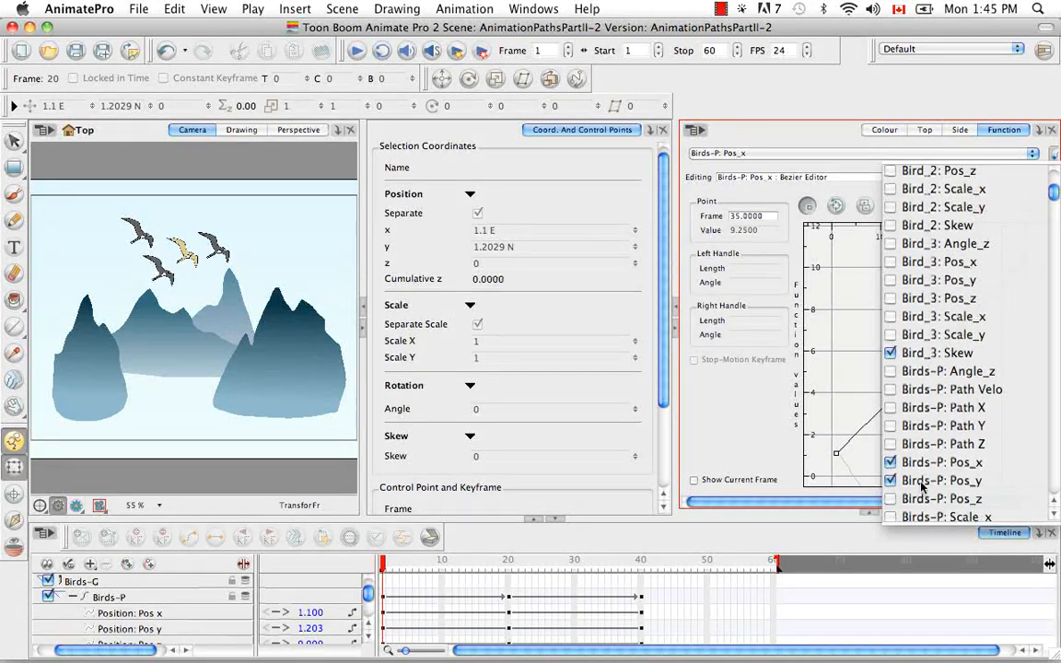
click(1055, 514)
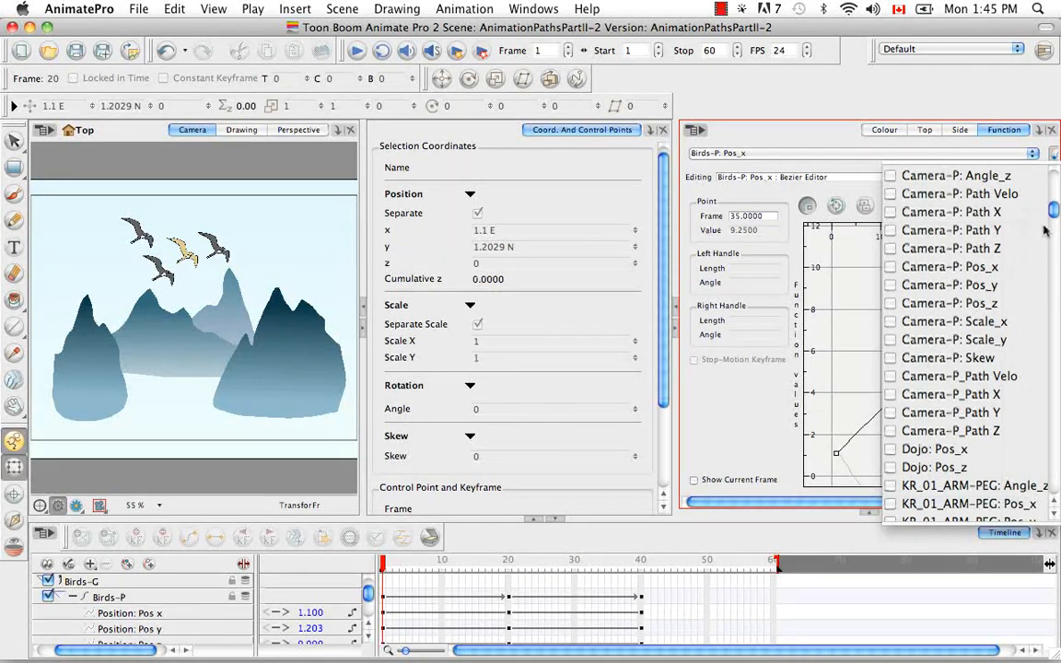
drag(1053, 212, 1053, 173)
click(1003, 140)
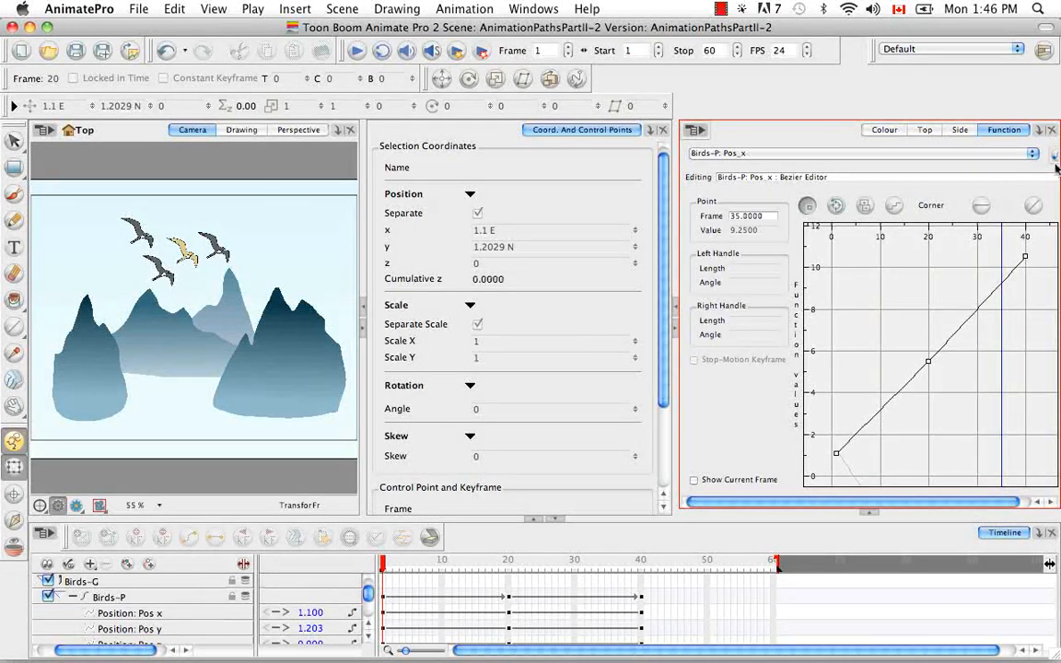
Step: Switch the Function editor between the Bird_1: Angle_z, Birds-P: Pos_y and Birds-P: Pos_x curves
click(1033, 154)
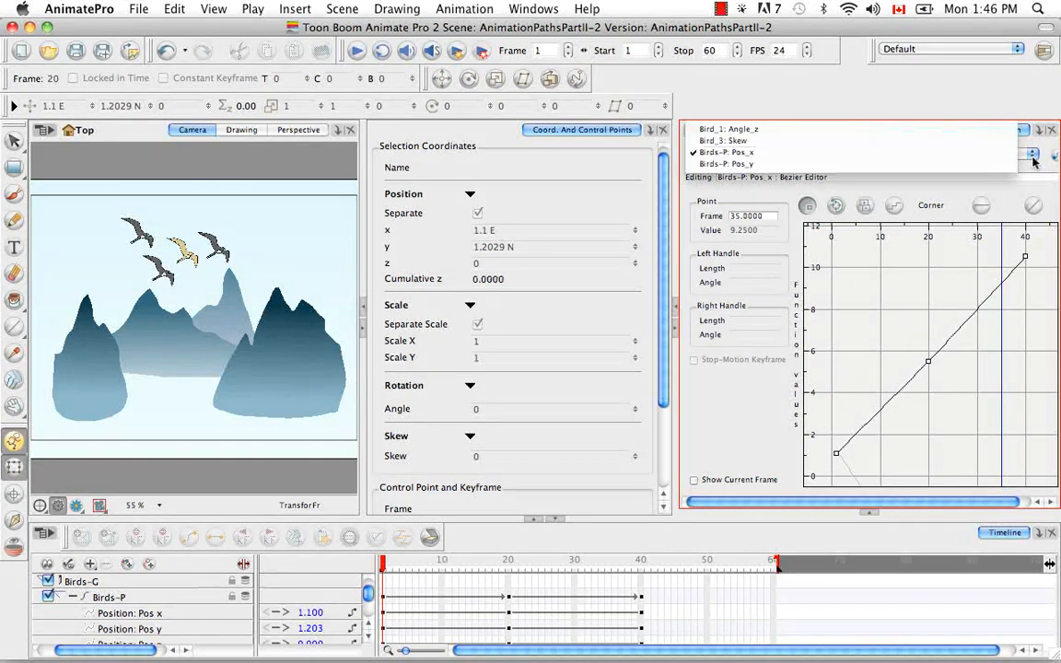
click(930, 134)
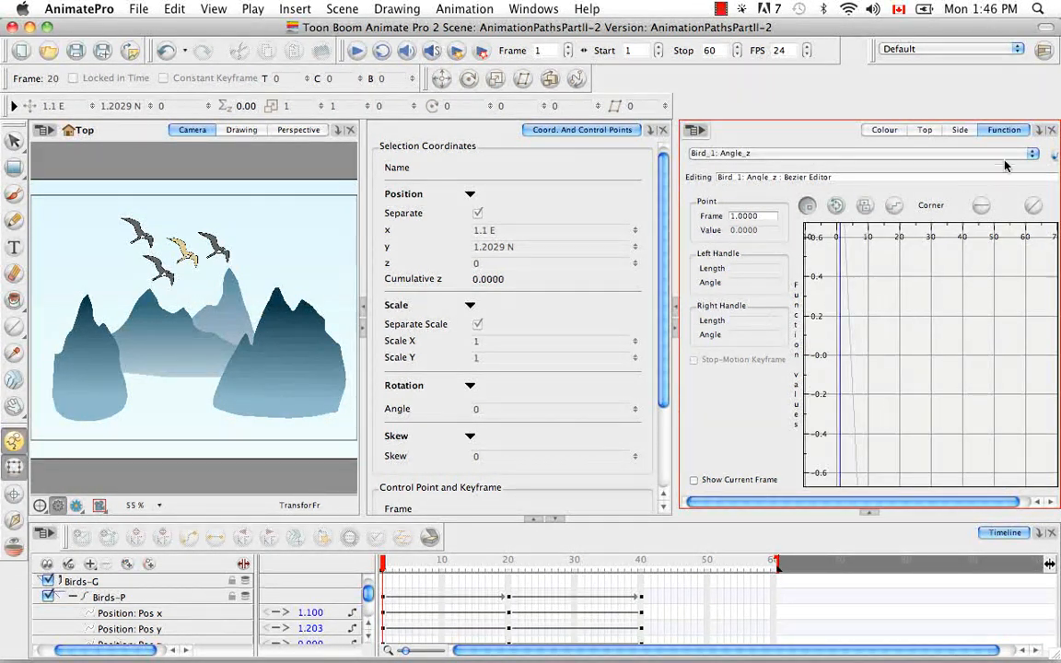
click(925, 153)
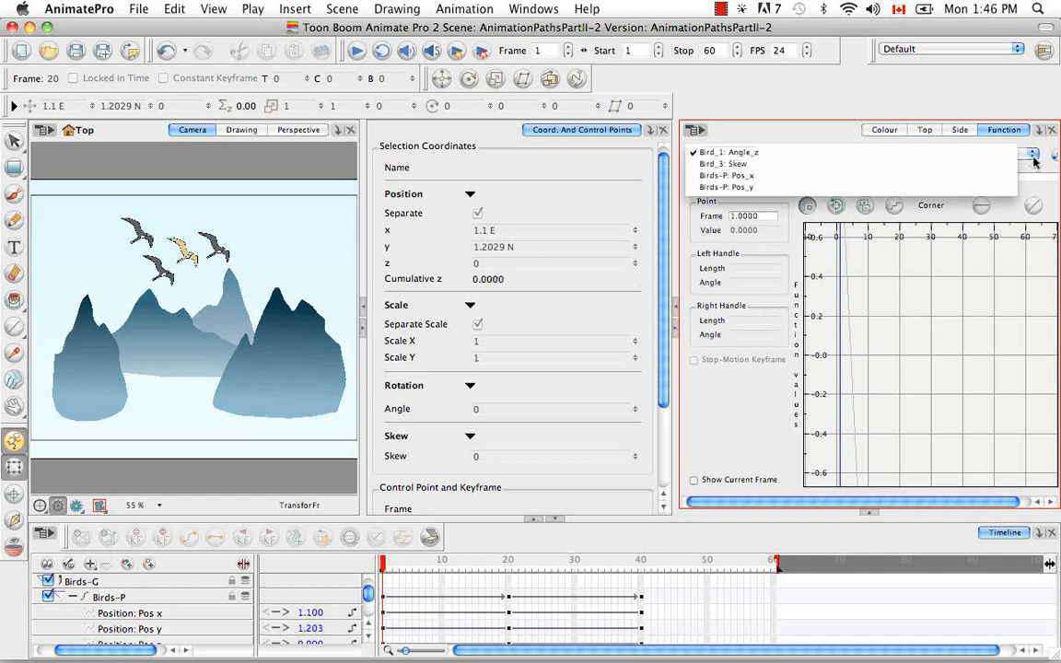
click(890, 188)
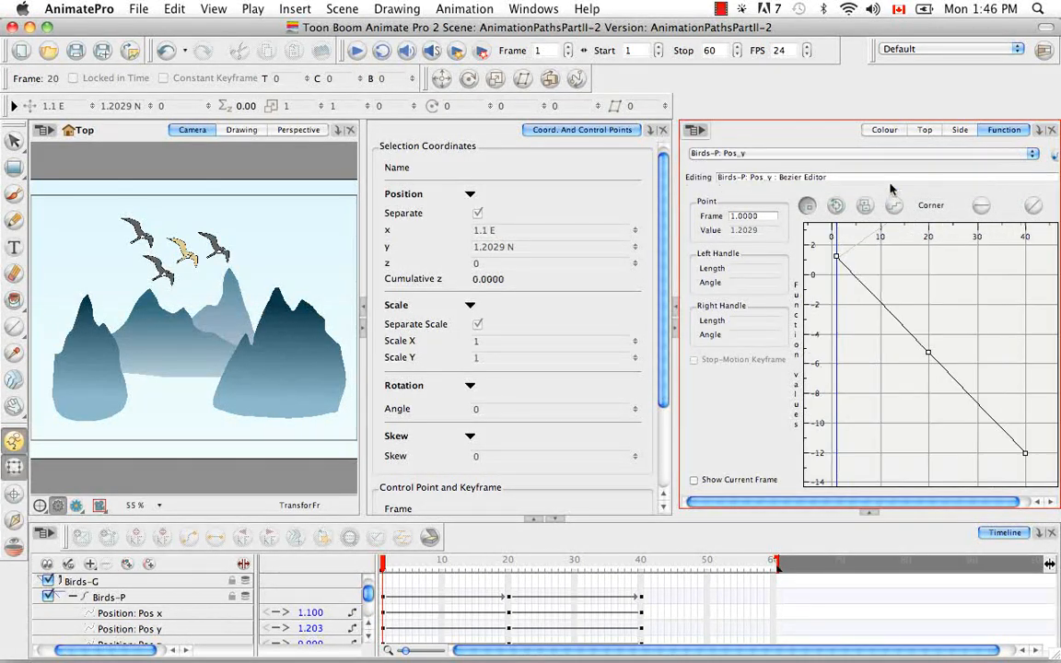
click(1027, 154)
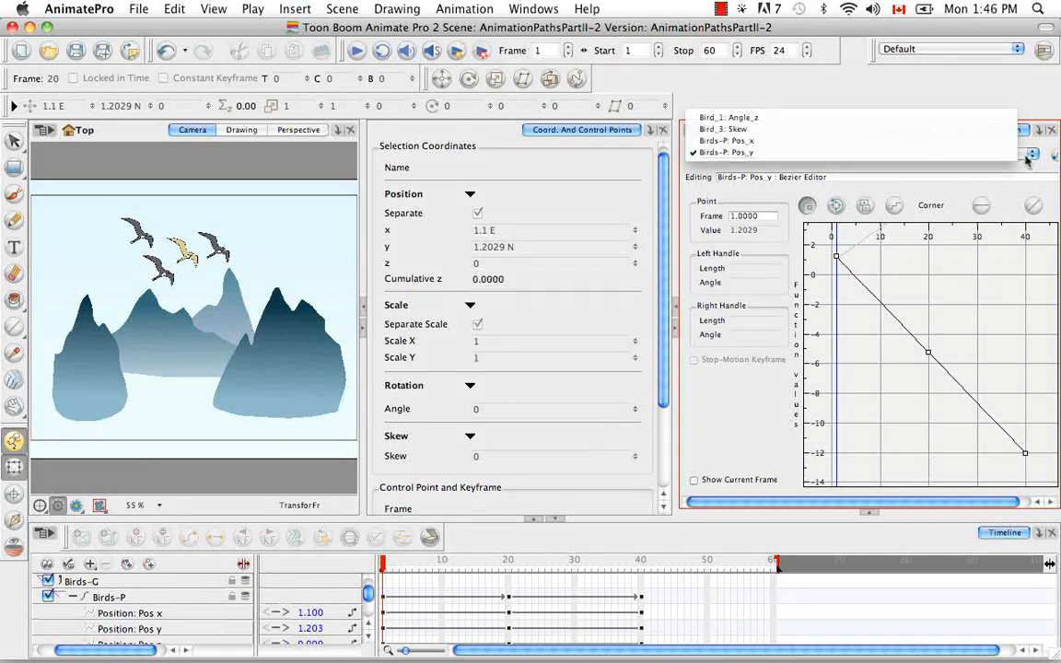
click(907, 141)
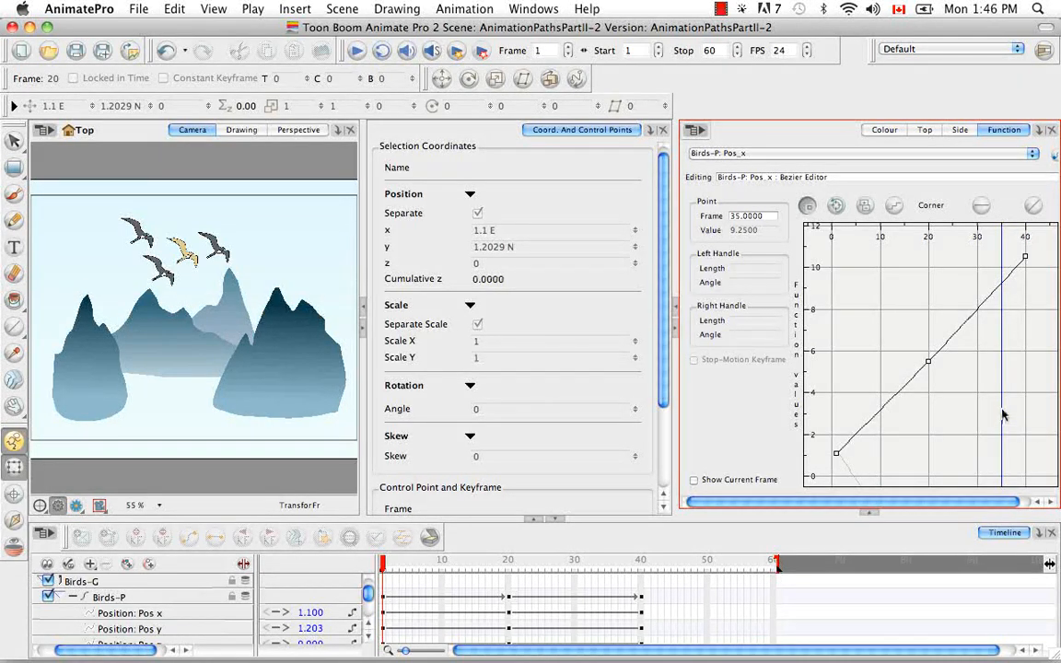
Step: Turn on Show Current Frame in the Function editor for the Pos_x curve
click(1001, 284)
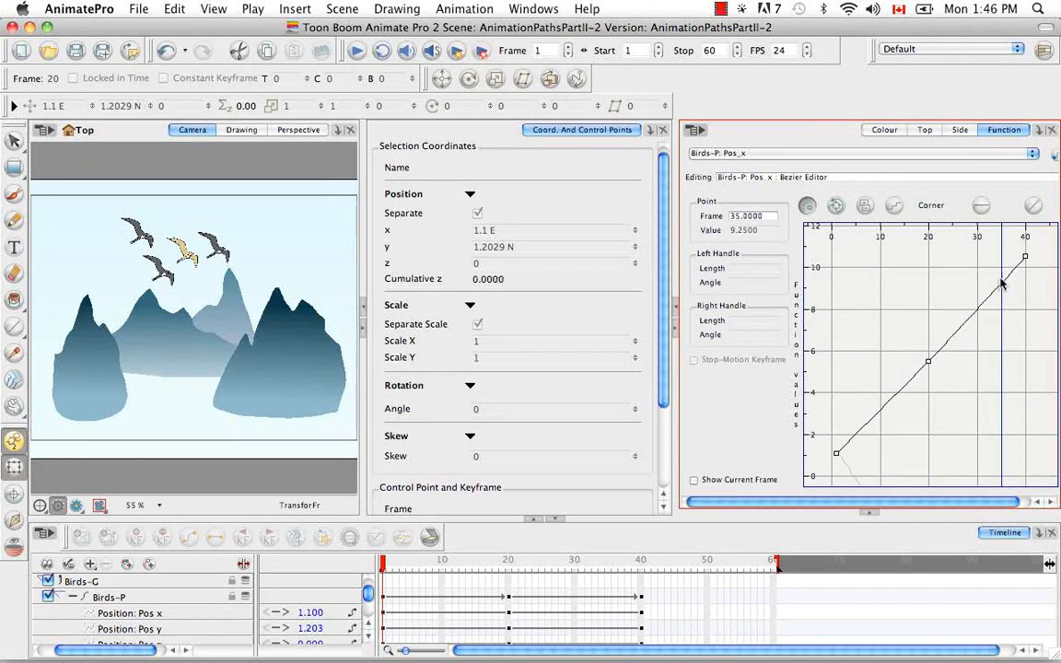
click(694, 480)
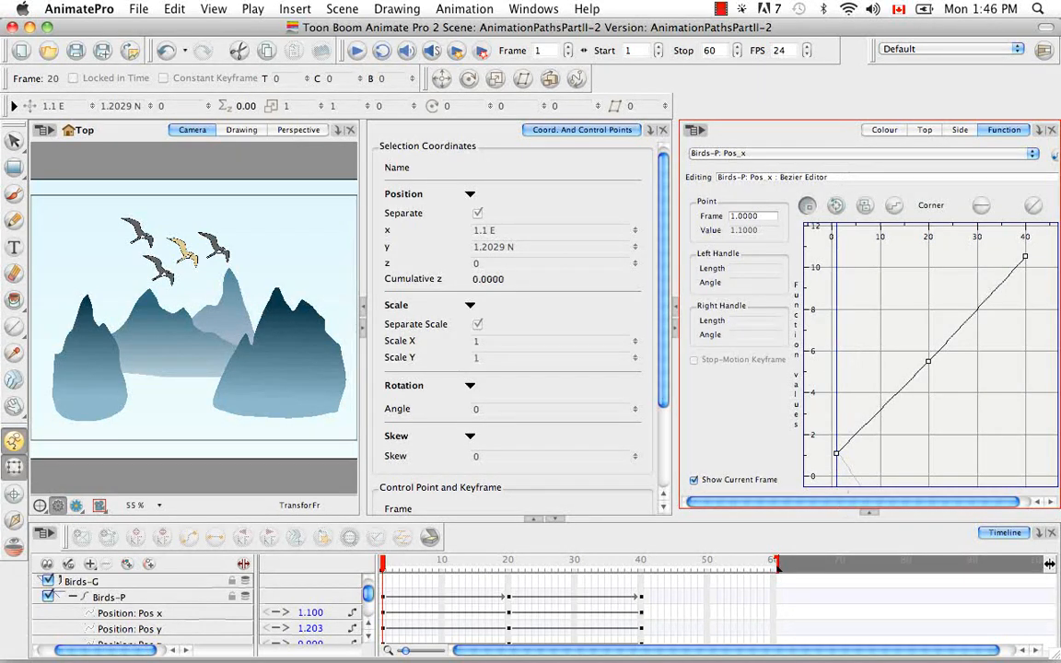
click(695, 480)
click(694, 480)
Step: Pull out bezier handles on the frame 20 Pos_x keyframe to give the curve an S-shaped ease
click(928, 362)
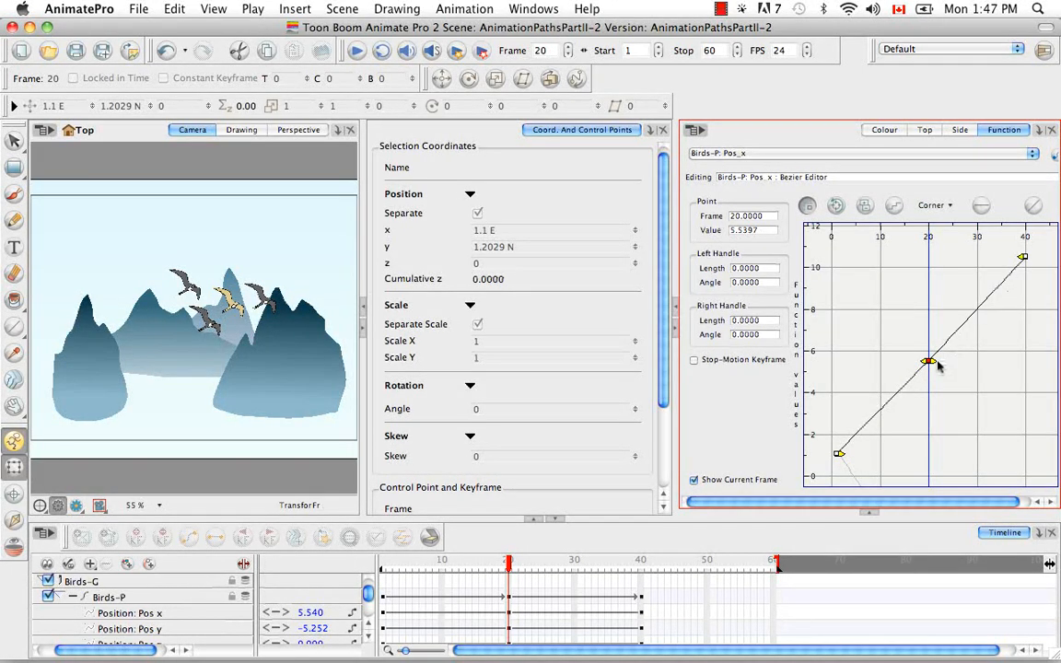
drag(931, 364, 986, 393)
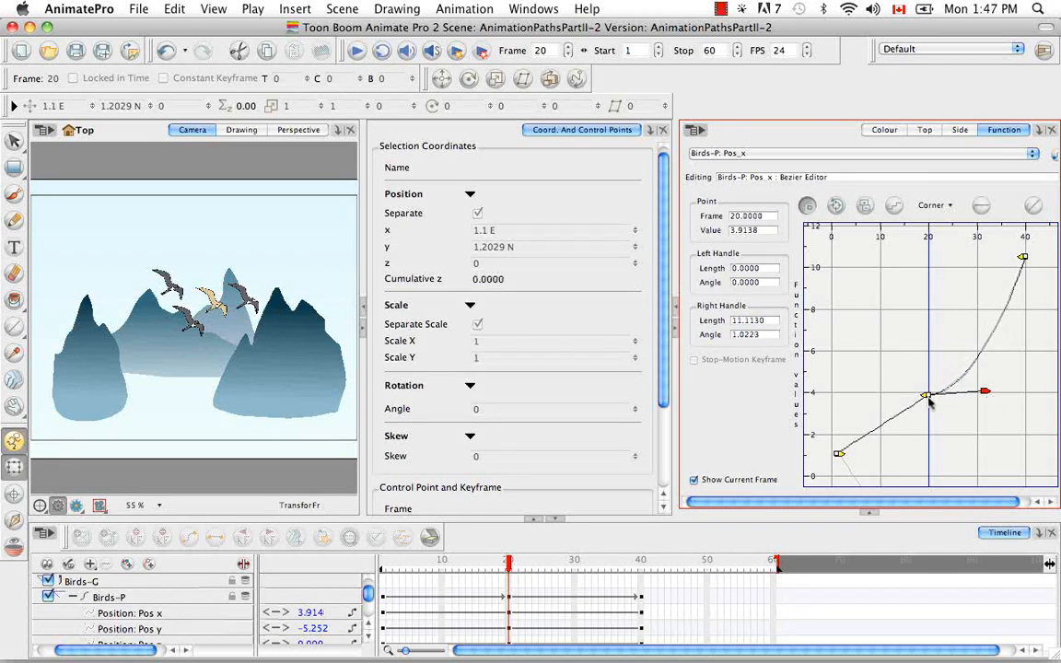
click(837, 453)
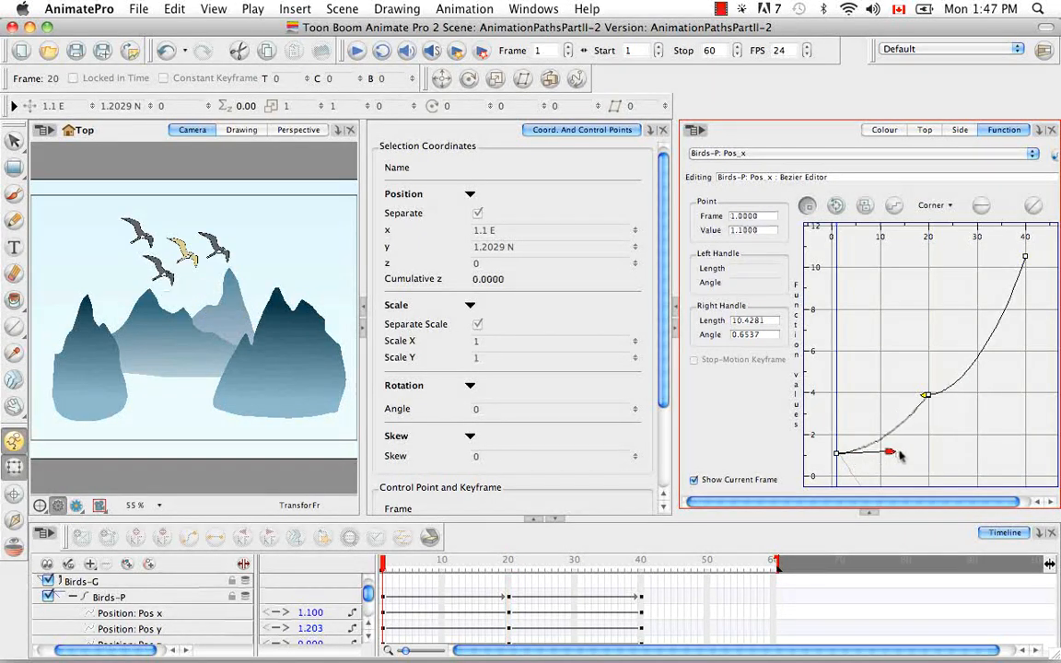
drag(927, 396, 864, 355)
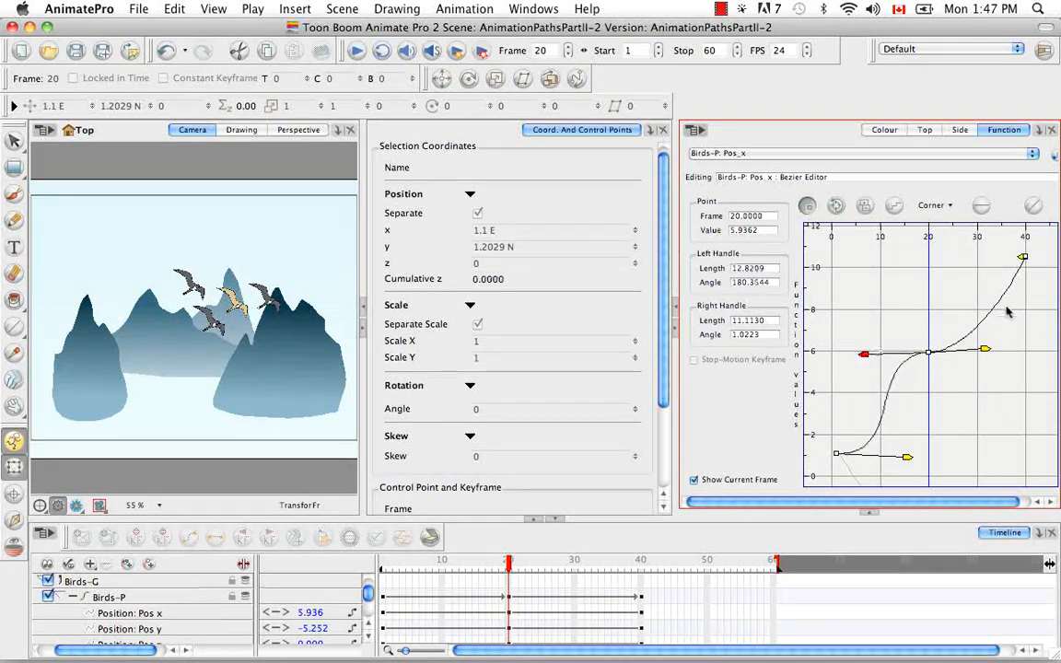
Step: Extend the frame 40 keyframe's left handle horizontally to ease into the last key
click(1023, 258)
drag(1023, 258, 960, 257)
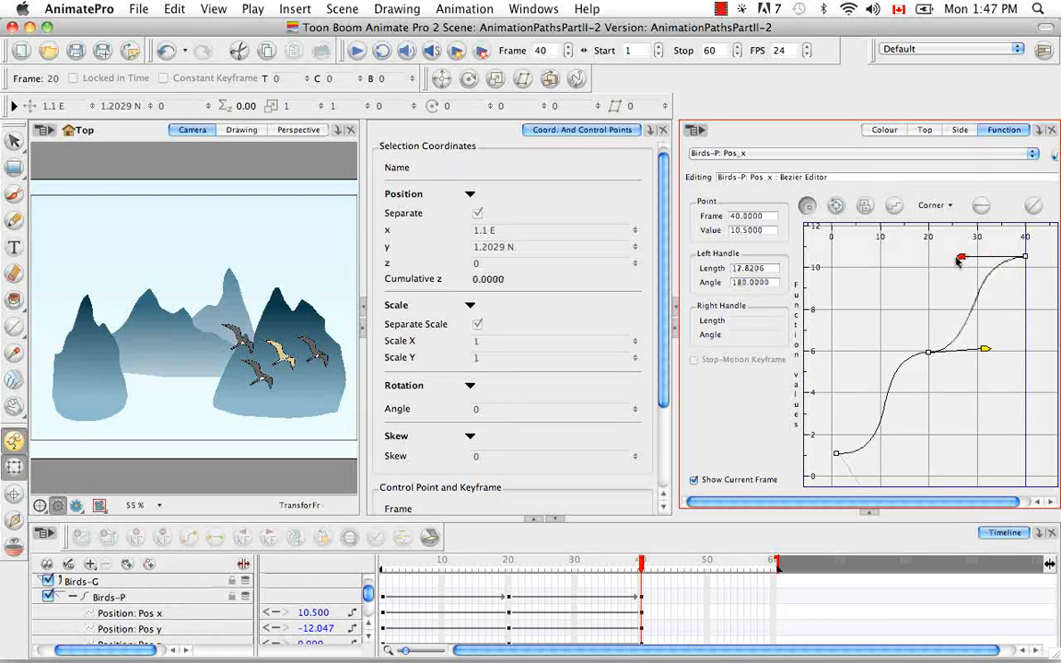
Step: Select the Birds-P peg to show its path and switch the Function editor to the horizontal layout
click(143, 600)
click(695, 130)
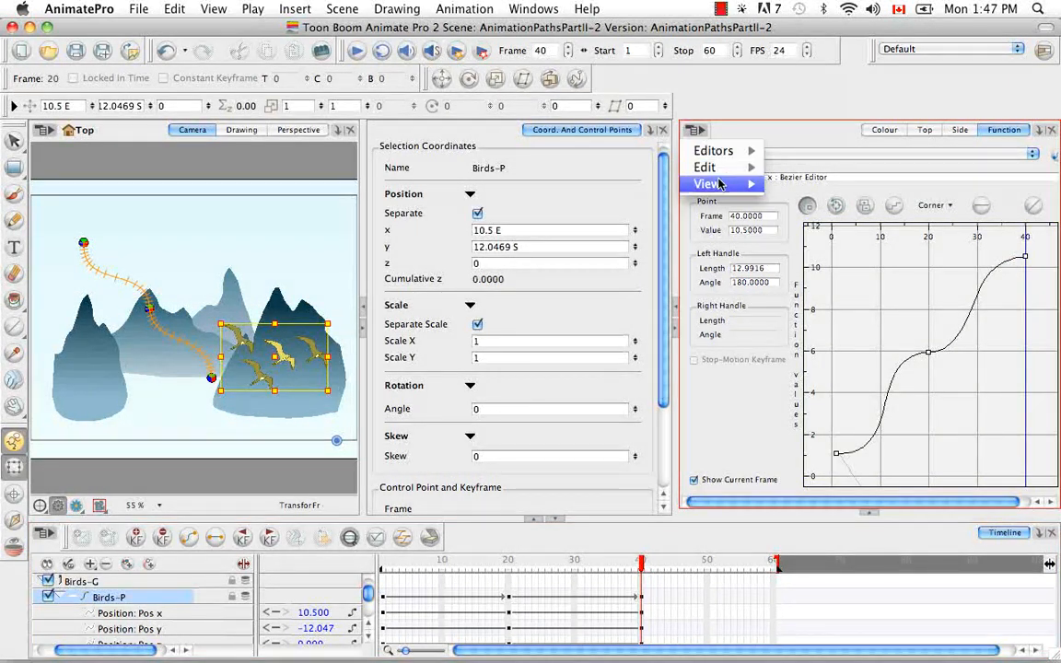
mouse_move(721, 184)
click(797, 184)
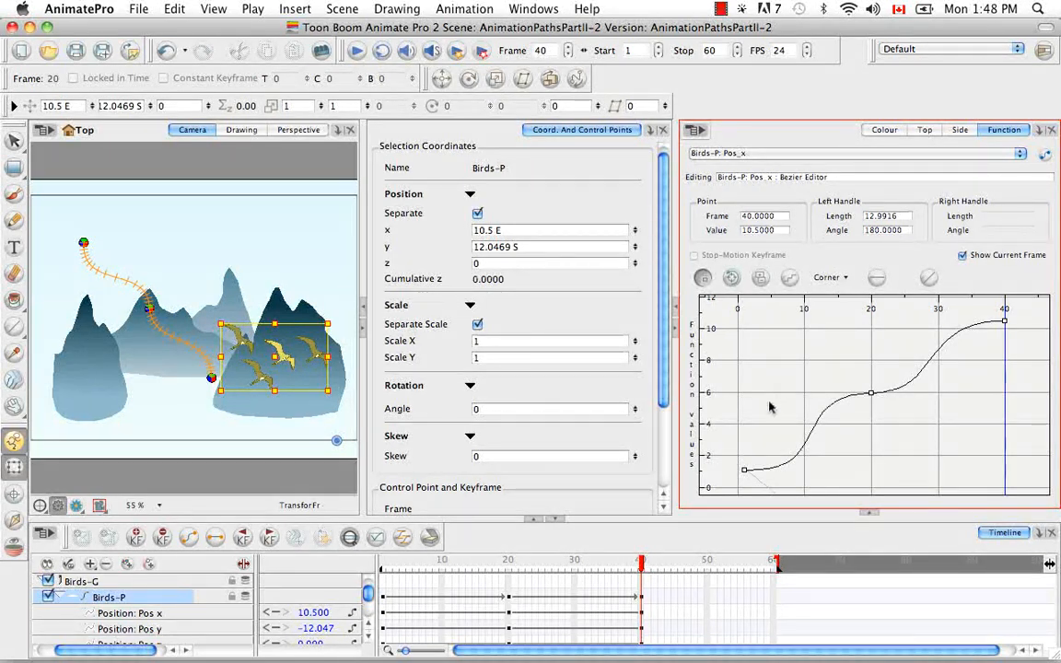
Step: Scrub the timeline from frame 1 to about frame 12 to watch the birds follow the path
drag(634, 568, 354, 559)
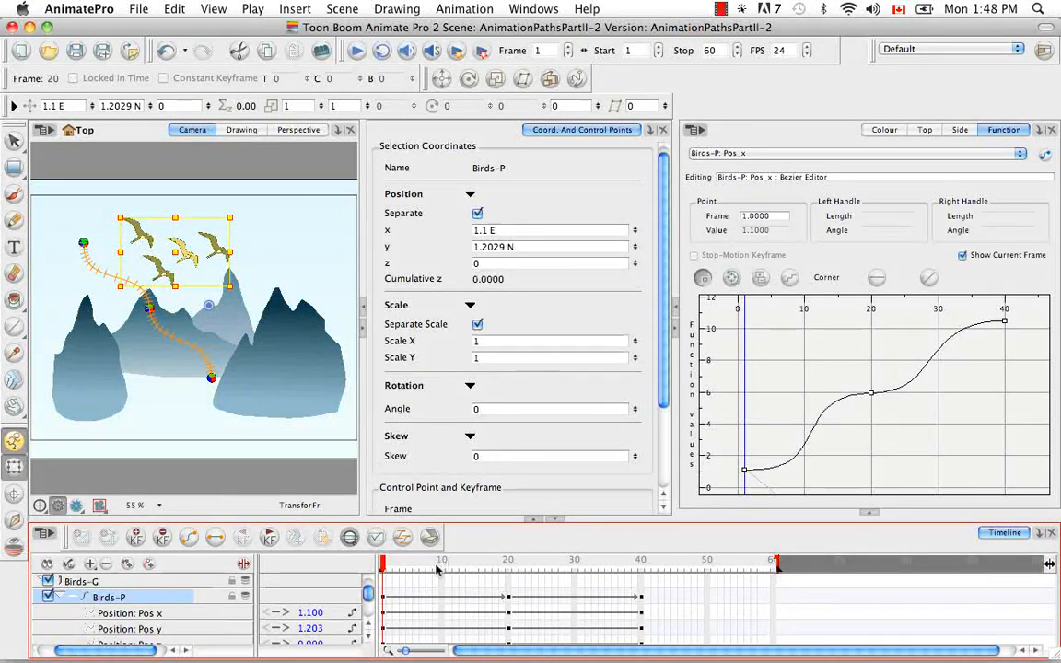
drag(383, 563, 394, 564)
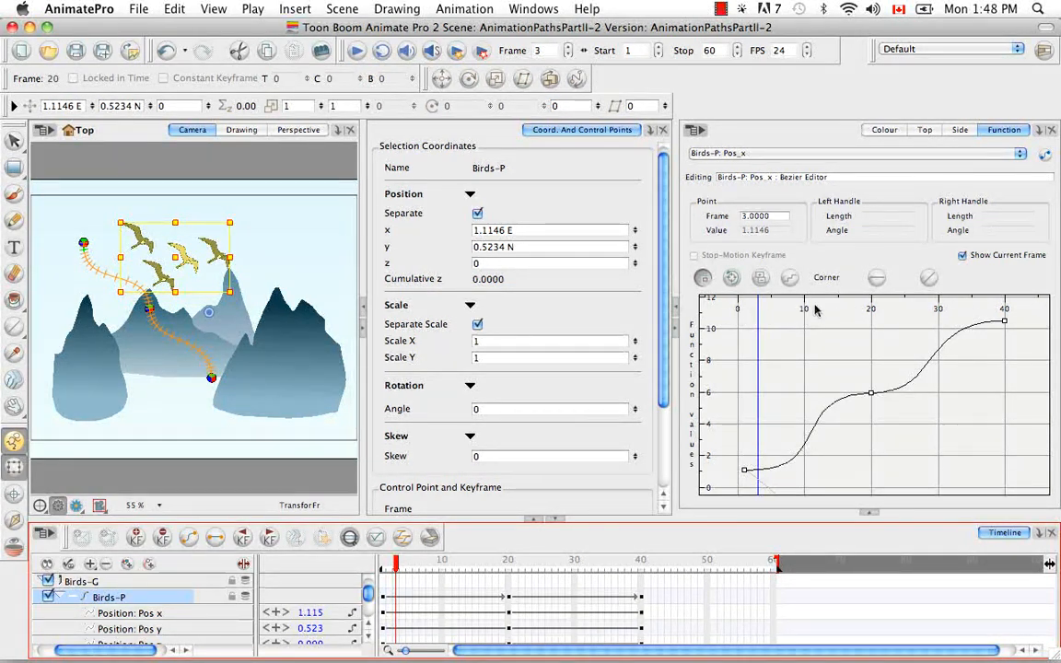
drag(398, 569, 455, 569)
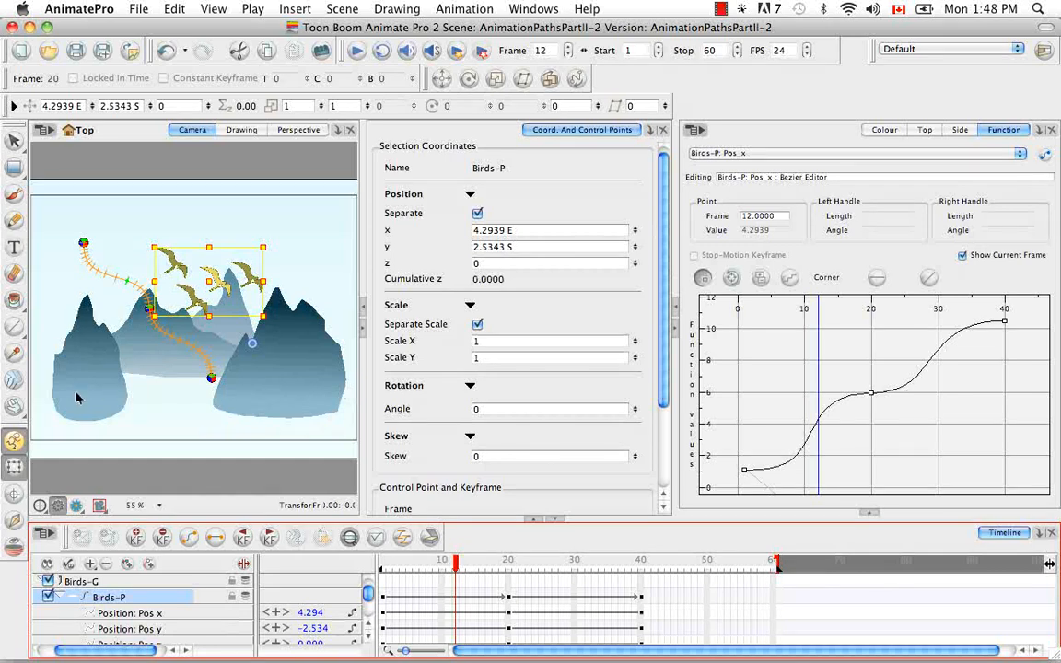
Step: Lower the frame 40 Pos_x keyframe to about 1.2 and scrub from frame 20 to 40 to preview it
click(1005, 322)
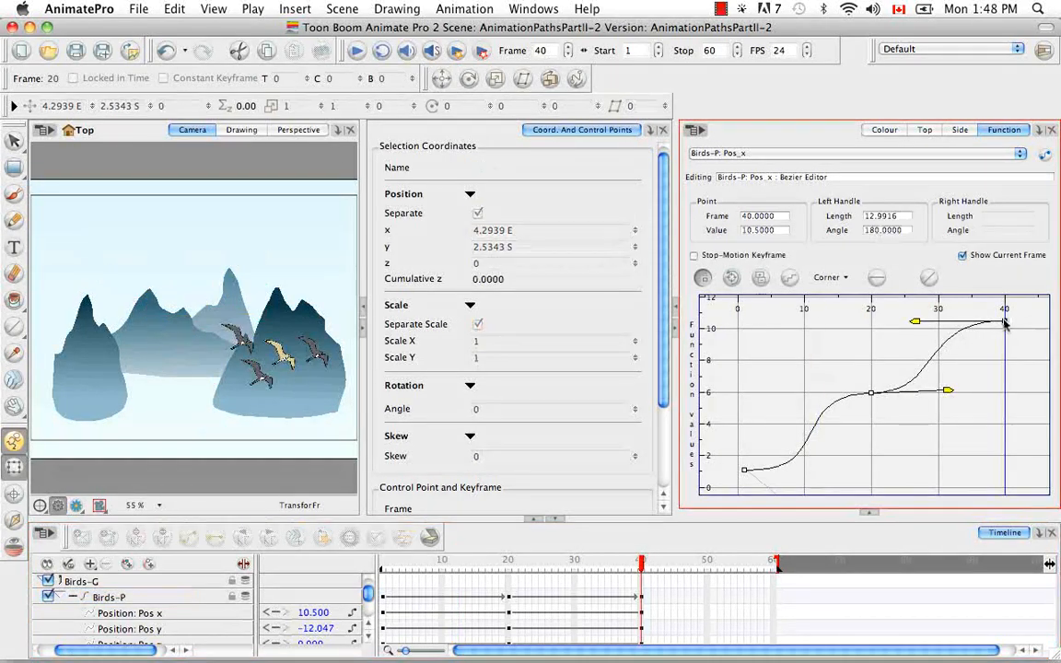
drag(1005, 321, 1011, 455)
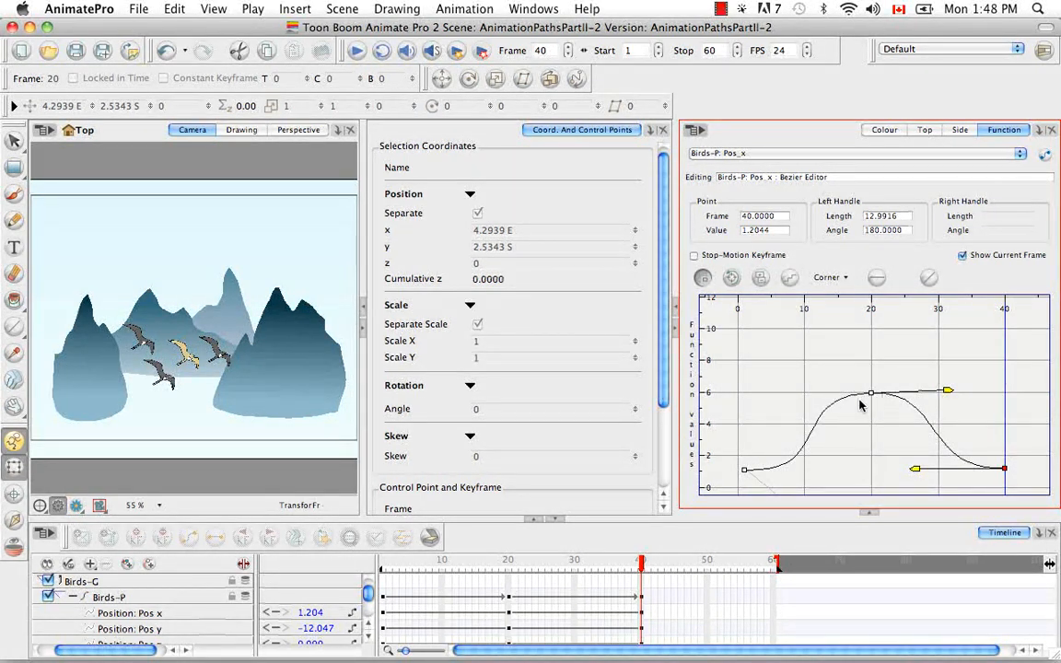
click(509, 561)
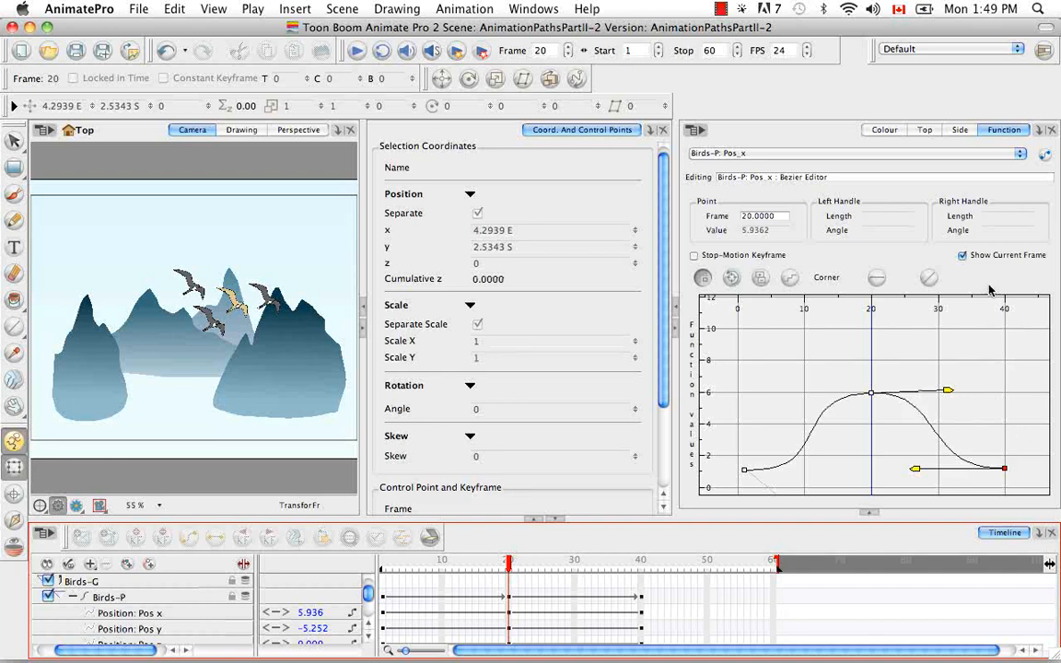
drag(532, 554, 642, 564)
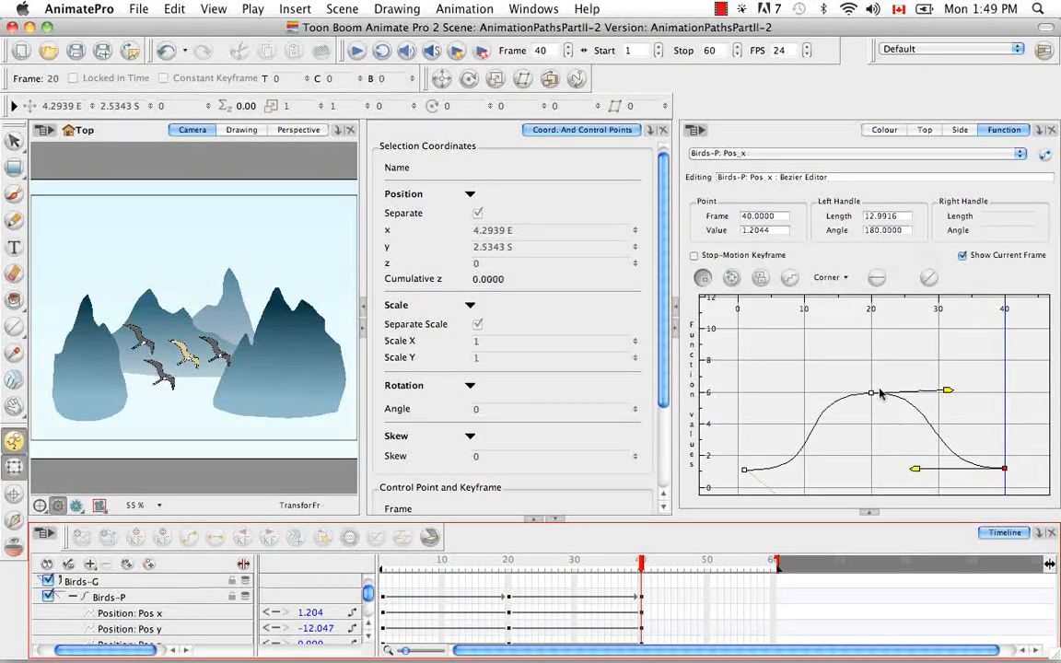
Step: With the Birds-P peg selected, raise the frame 40 Pos_x keyframe to about 9.98
click(112, 597)
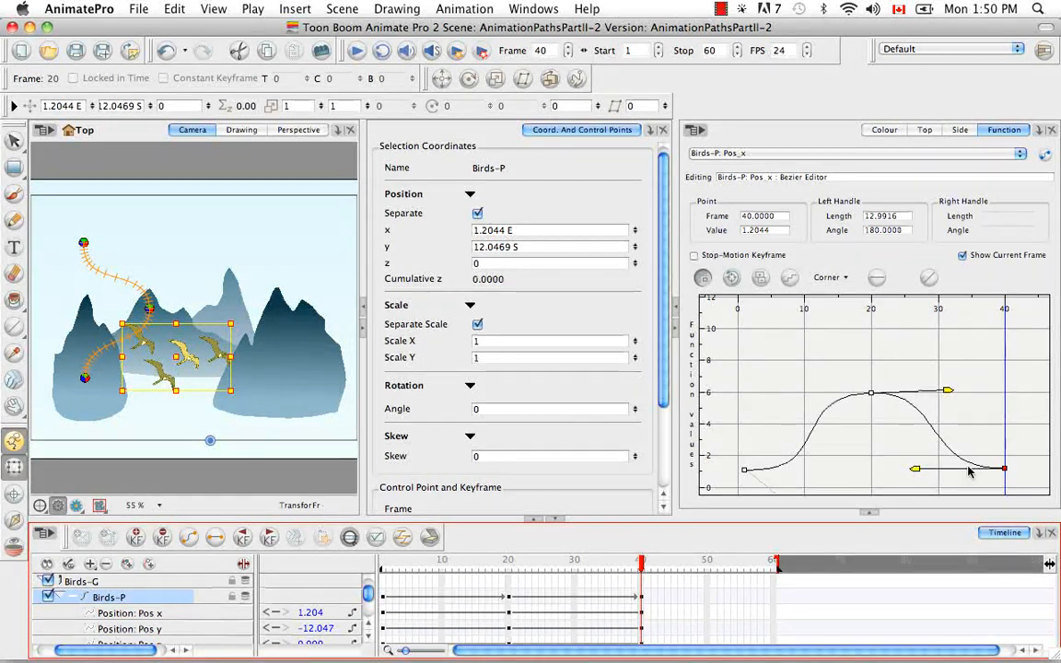
drag(1004, 468, 1004, 330)
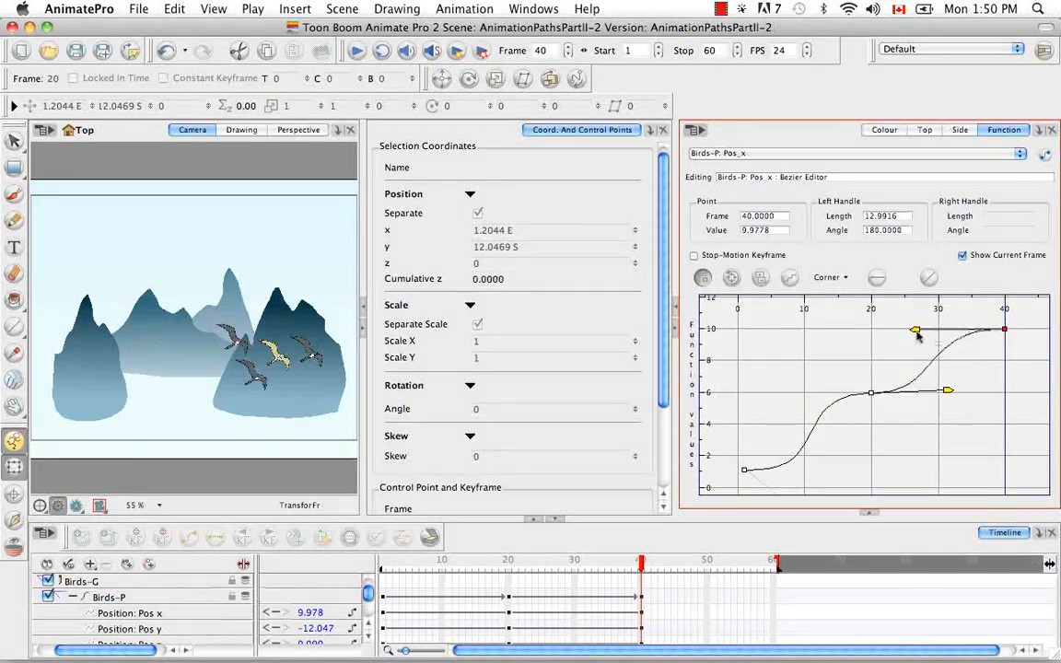
Step: Drag the frame 40 and frame 1 bezier handles back toward the curve to flatten the Pos_x ease
drag(915, 342, 922, 372)
drag(783, 393, 805, 427)
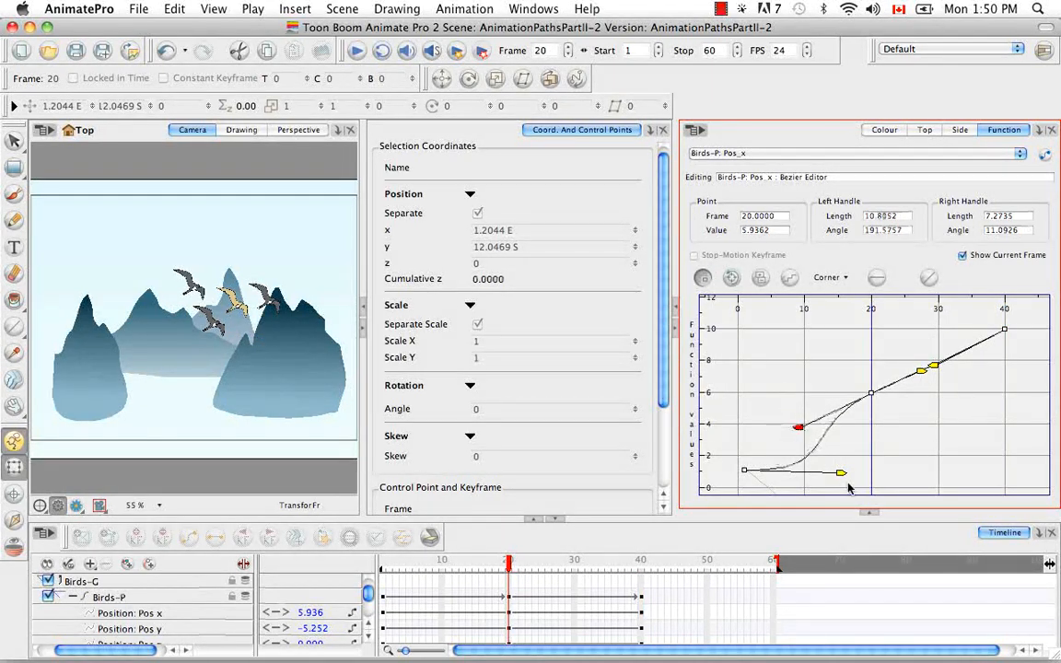
drag(845, 475, 803, 433)
Step: Align the frame 1 and frame 20 handles along the curve to make the Pos_x curve nearly linear
click(872, 394)
click(839, 471)
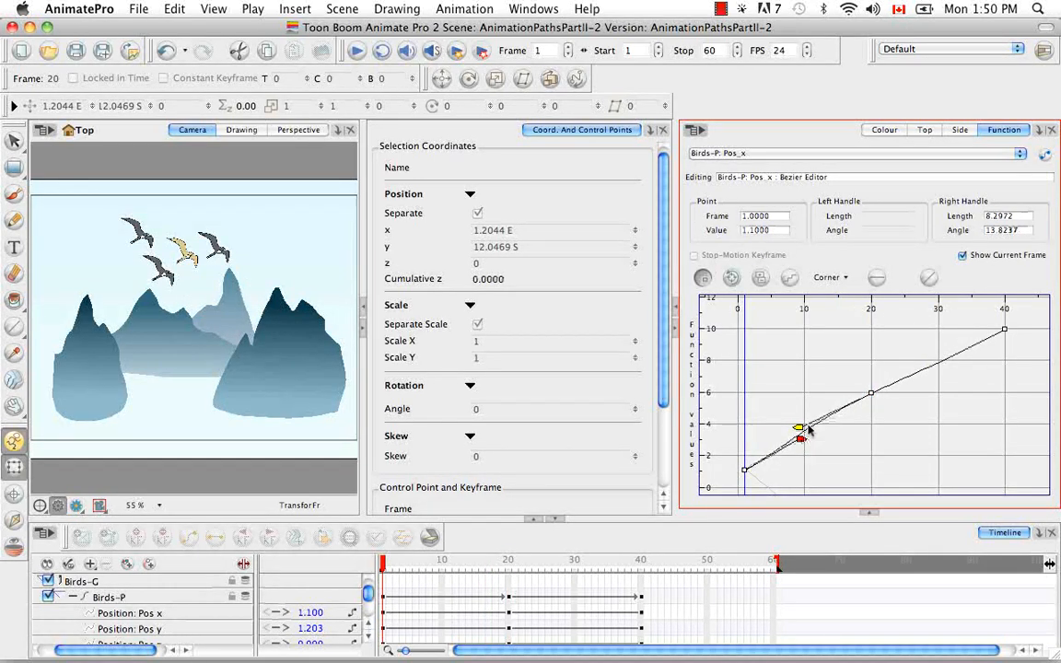
click(809, 436)
click(871, 396)
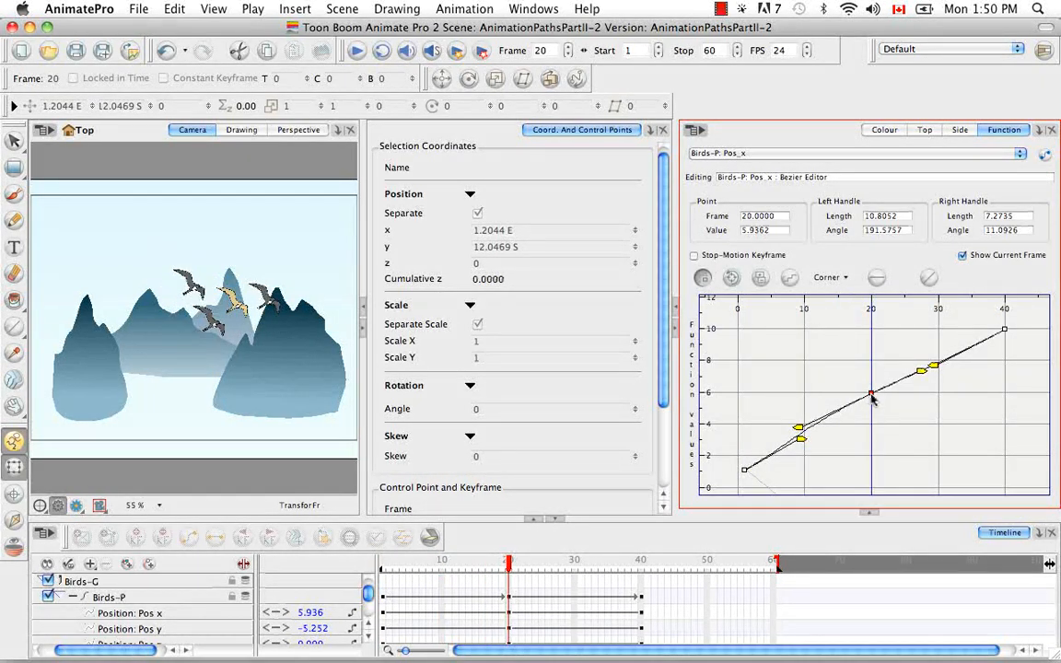
drag(874, 403, 923, 377)
mouse_move(801, 438)
mouse_down()
mouse_move(783, 446)
mouse_move(806, 435)
mouse_up()
click(908, 406)
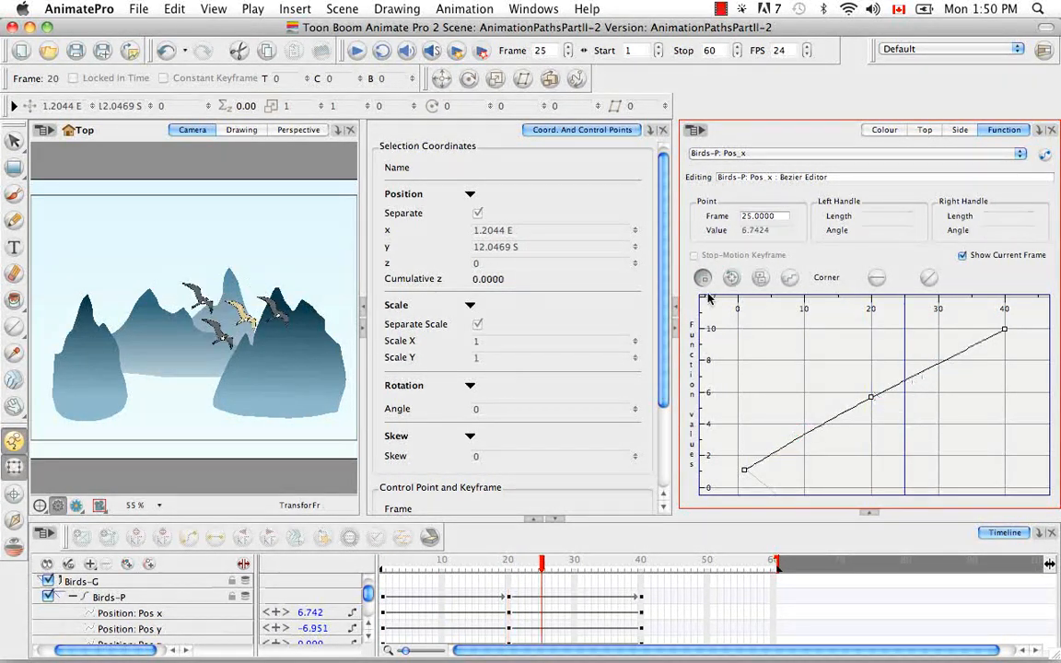
Step: Drag the frame 20 Pos_x keyframe down to about 3.9 while checking the Birds-P path in the camera view
click(143, 597)
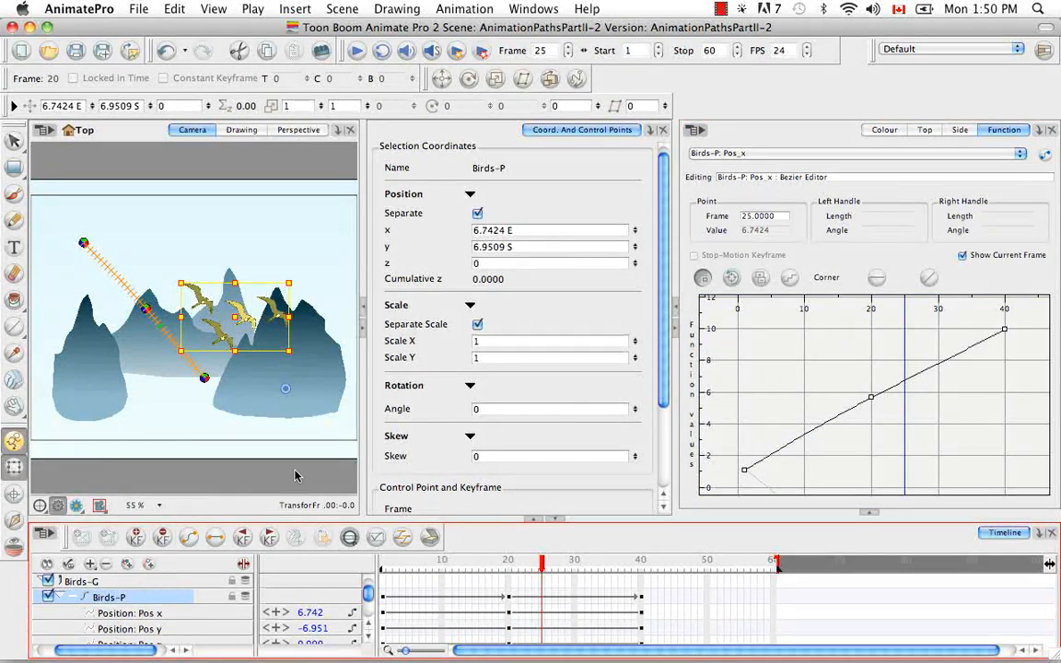
click(871, 401)
drag(873, 401, 873, 402)
click(154, 595)
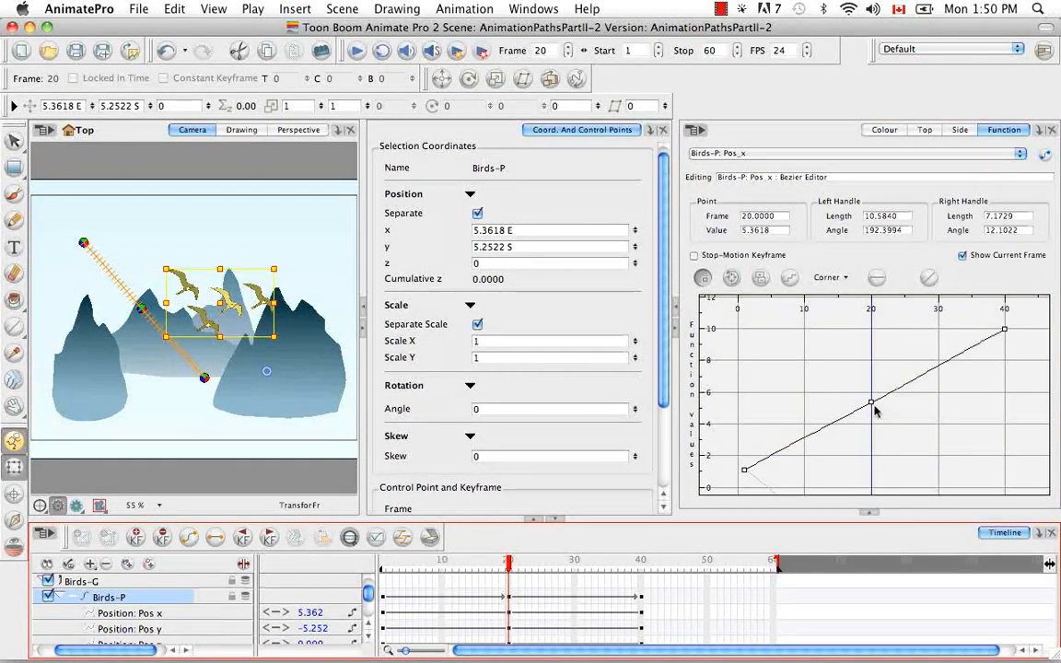
drag(872, 402, 875, 430)
click(189, 599)
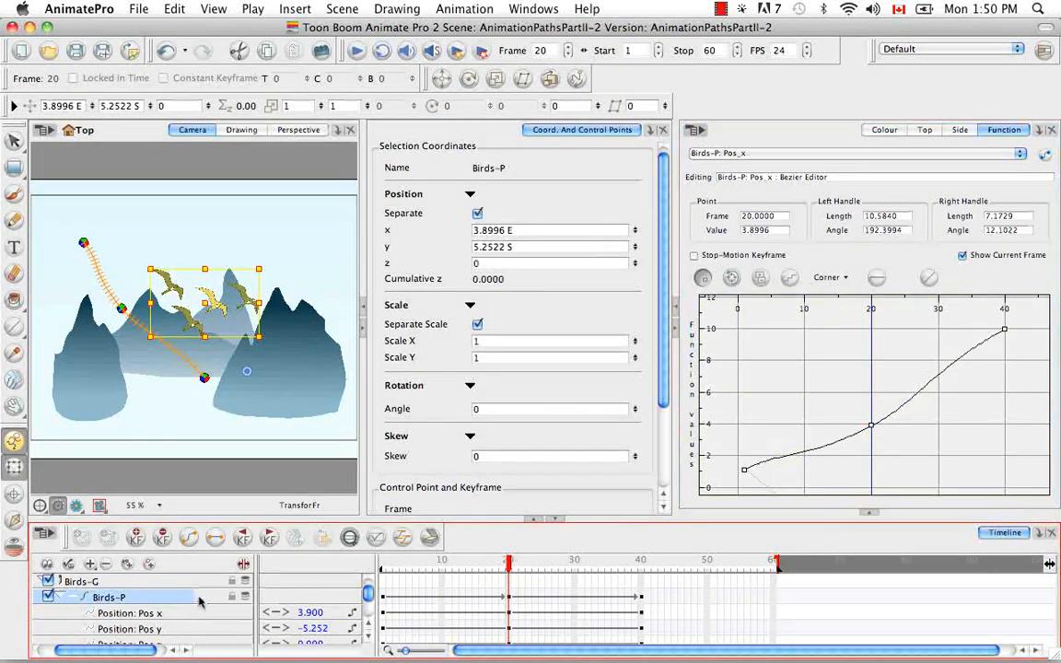
Step: Adjust the frame 1 right handle and shorten the frame 40 left handle to about 3.6
click(744, 470)
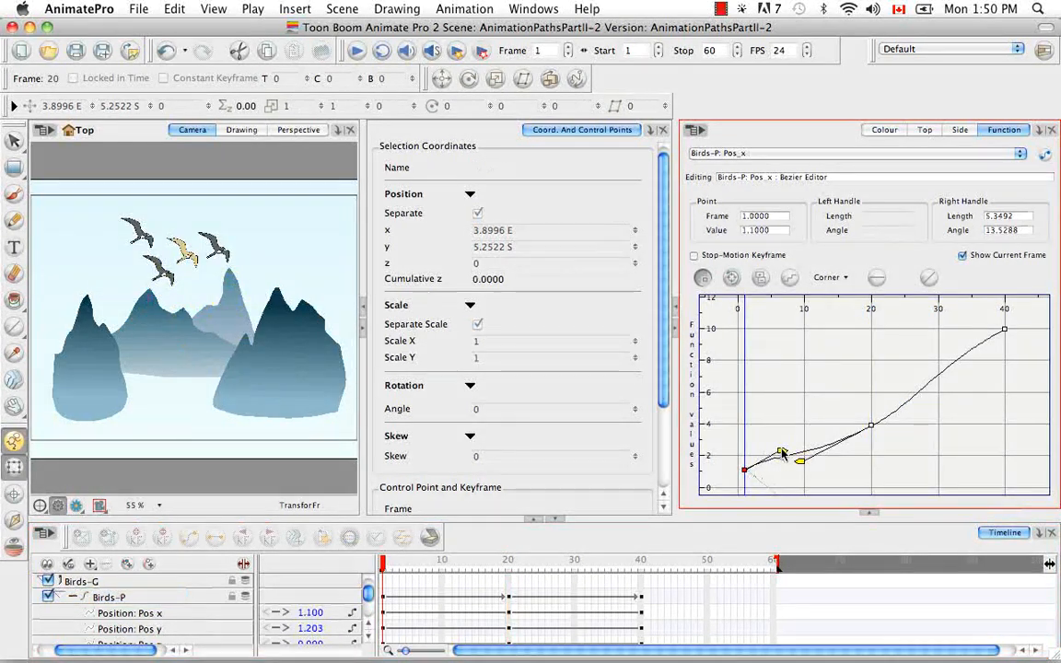
drag(778, 465, 779, 467)
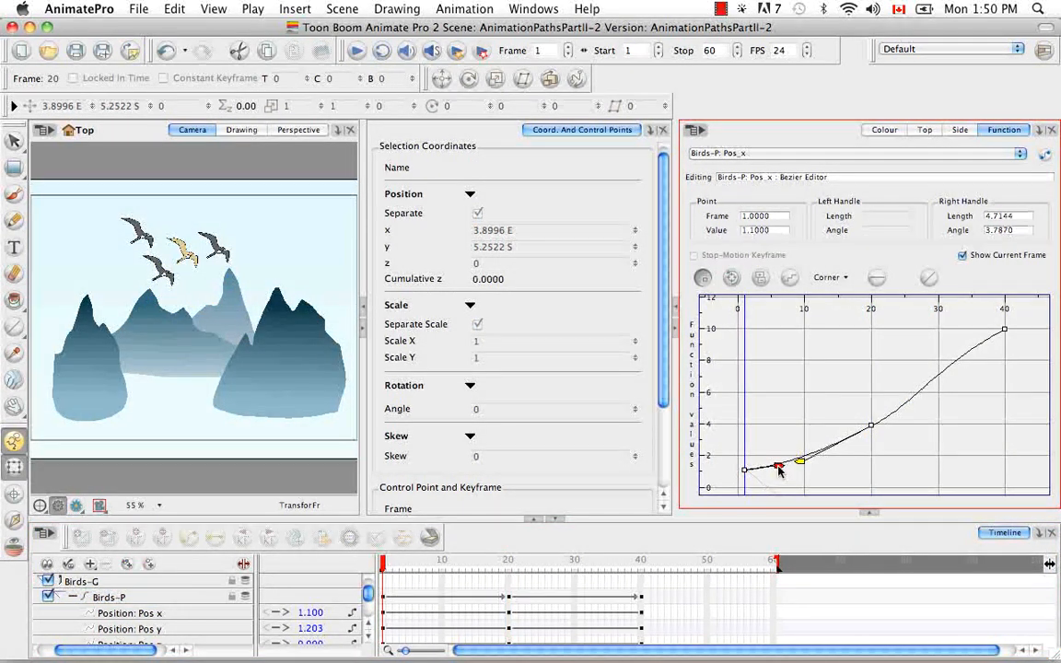
click(871, 427)
click(1004, 329)
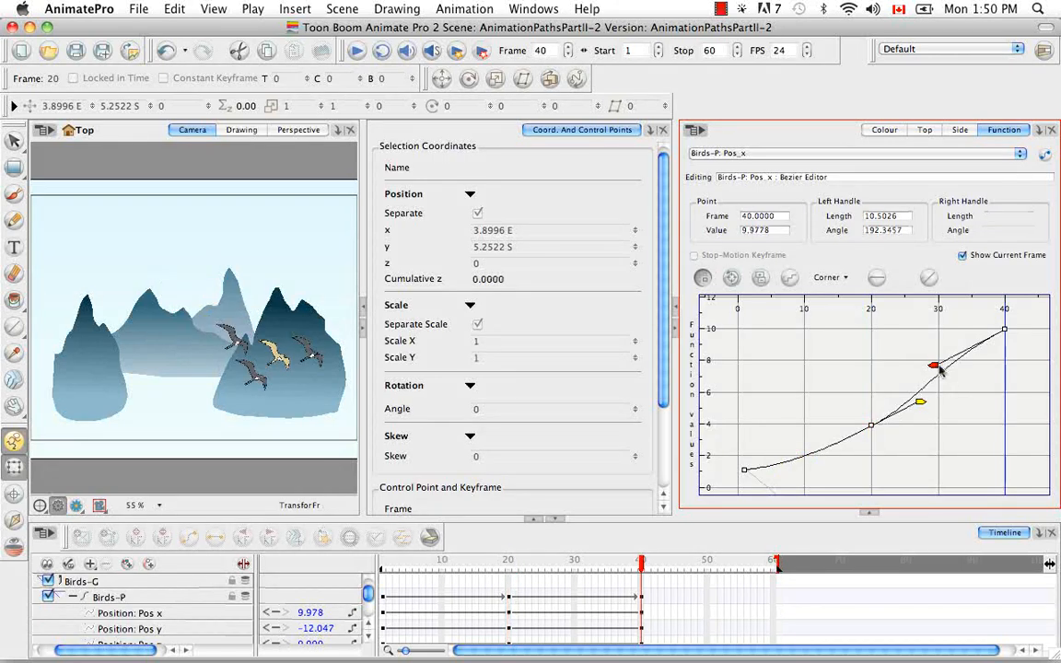
drag(871, 367, 977, 354)
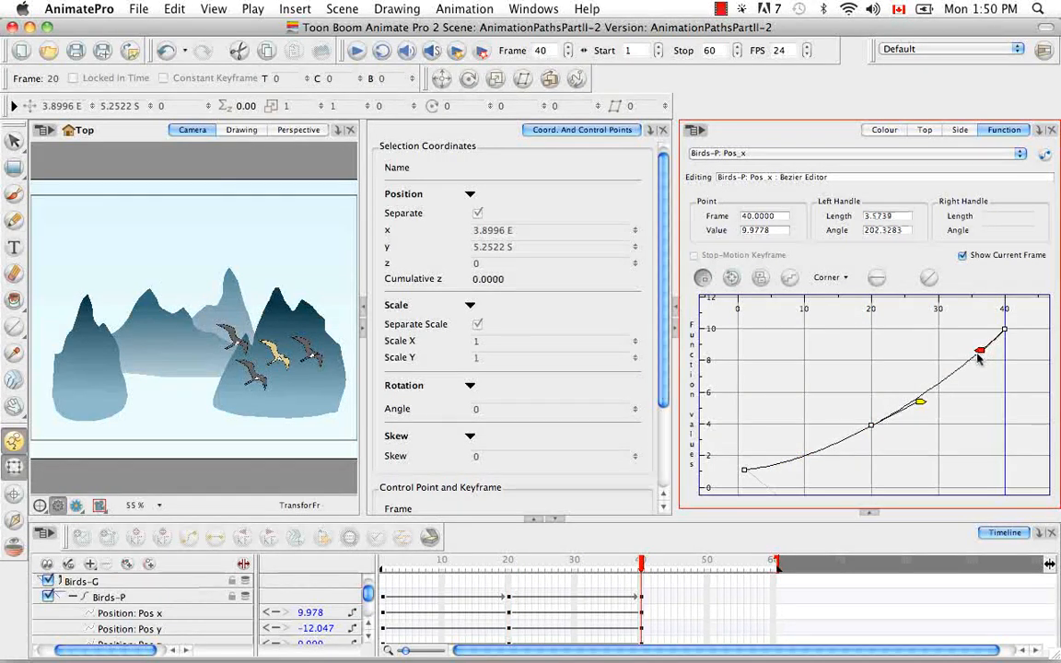
Step: Nudge the frame 20 Pos_x keyframe slightly lower and select the frame 1 keyframe's handle
click(871, 427)
drag(871, 427, 872, 436)
click(778, 468)
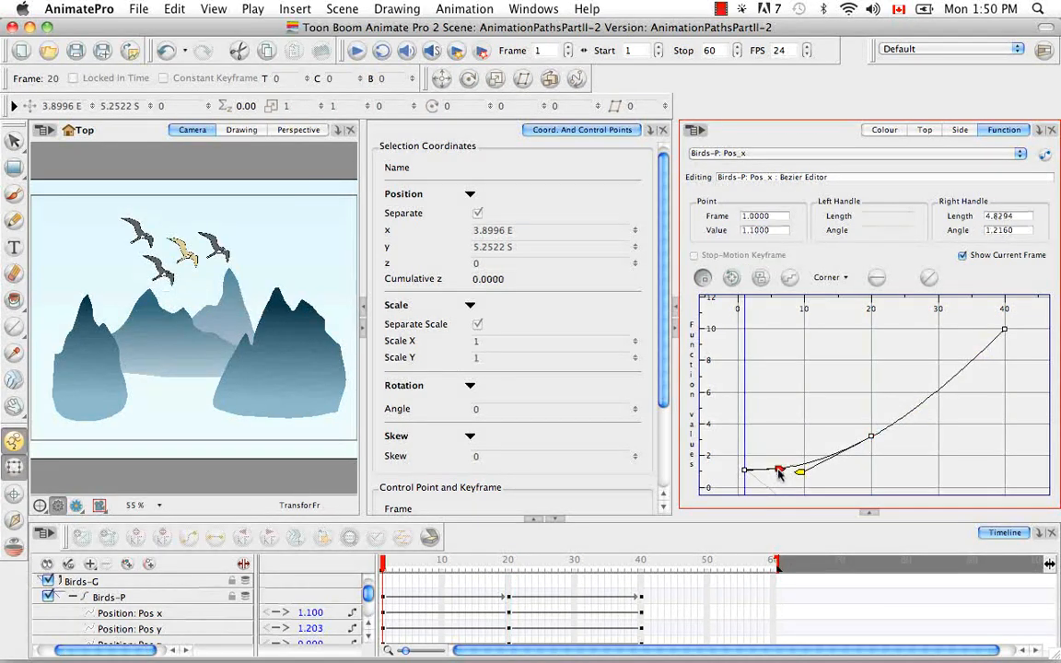
Step: Select the frame 20 Pos_x keyframe and slightly adjust its left handle
click(803, 474)
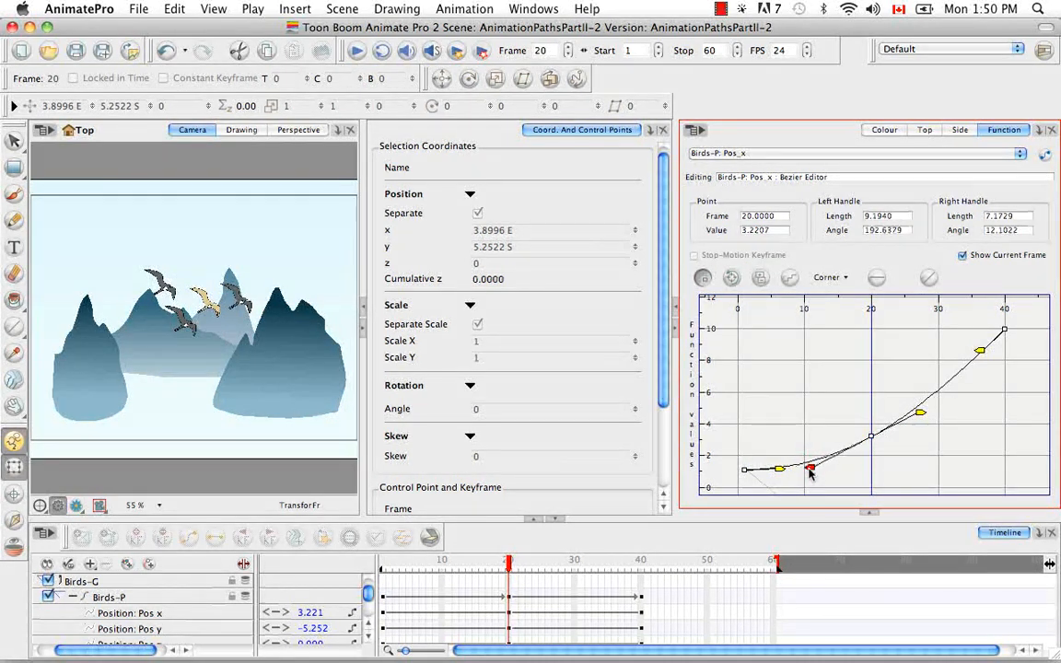
drag(807, 475, 809, 477)
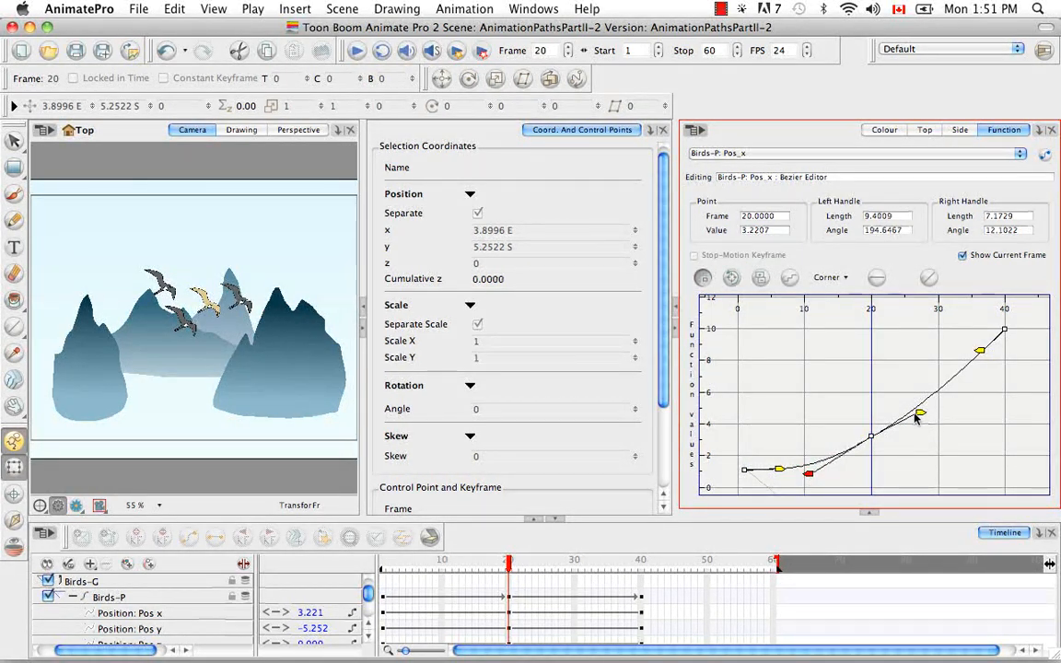
click(814, 479)
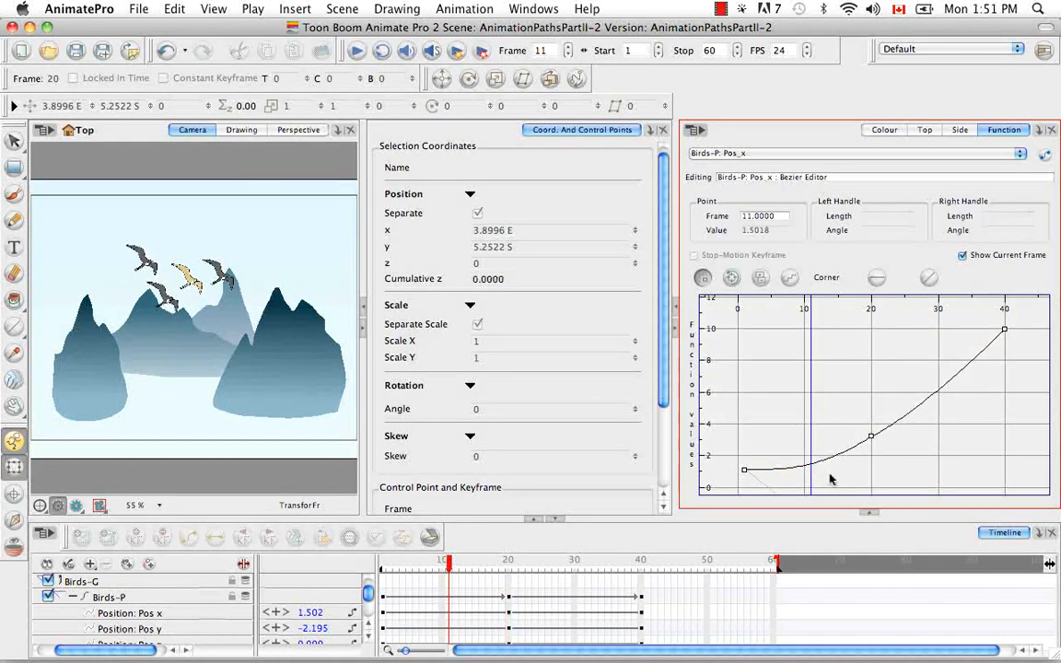
Step: Drag the frame 20 Pos_x keyframe down to about 2.65 and flatten its left handle
click(870, 430)
drag(869, 433, 871, 446)
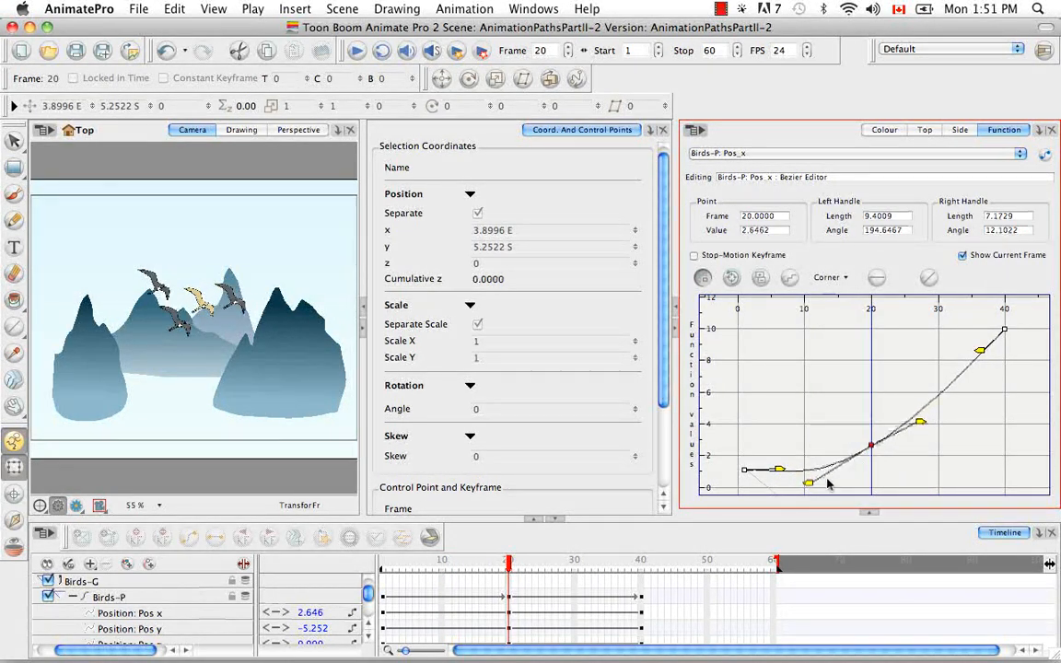
drag(808, 481, 799, 474)
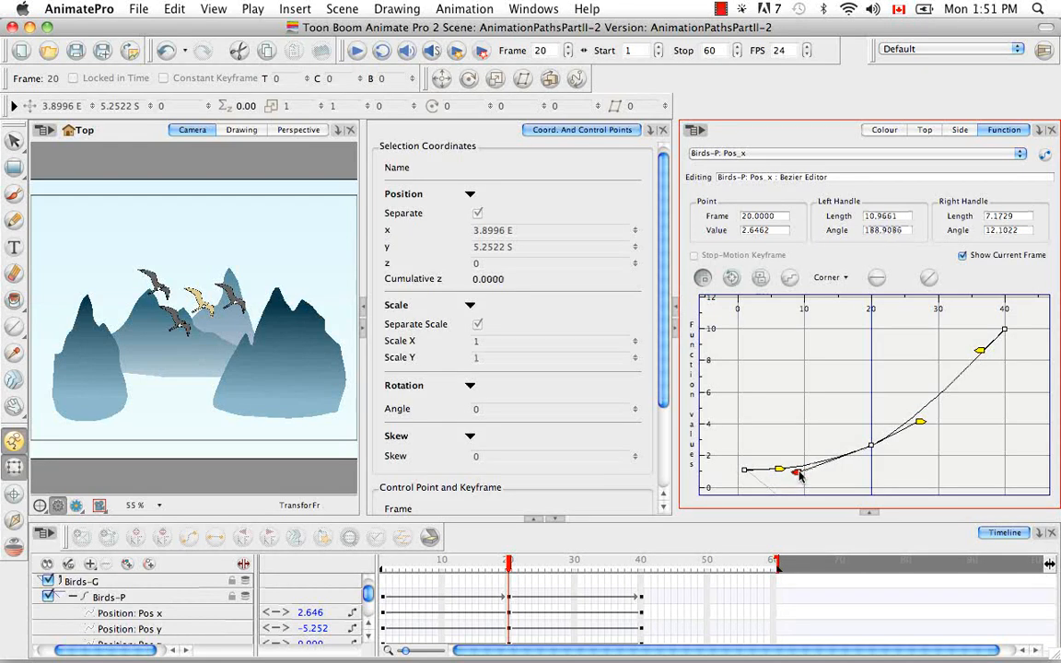
click(858, 467)
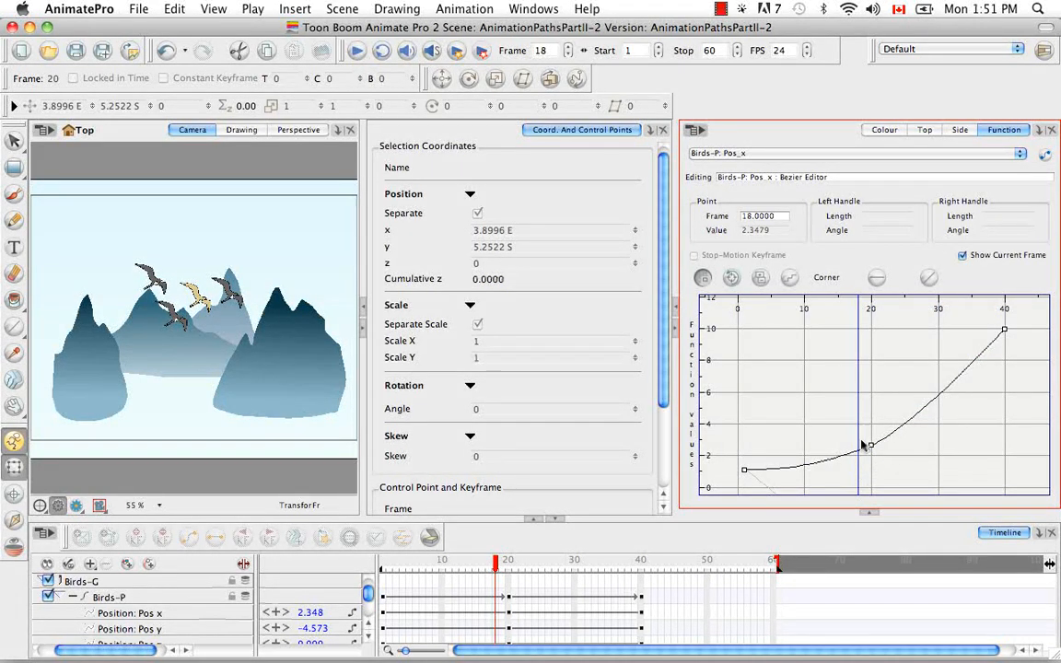
Step: Lower the left handle of the frame 40 Pos_x keyframe to reshape the end of the curve
click(871, 446)
drag(983, 351, 982, 373)
click(967, 410)
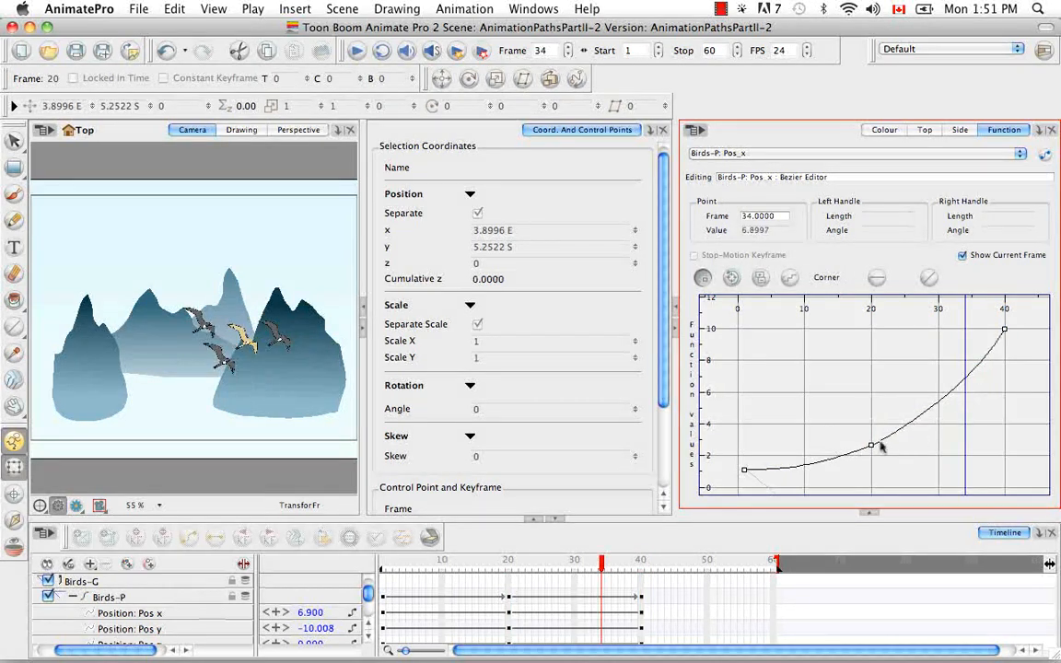
Step: Select the Birds-P layer and play the animation from frame 1 to review the flight path
click(134, 598)
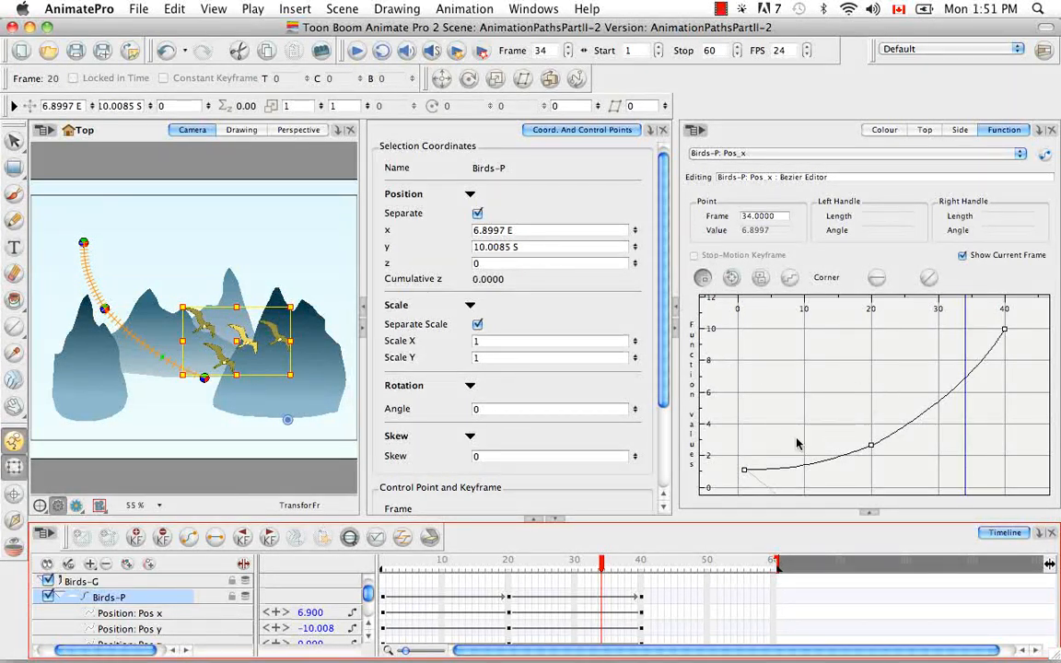
click(384, 566)
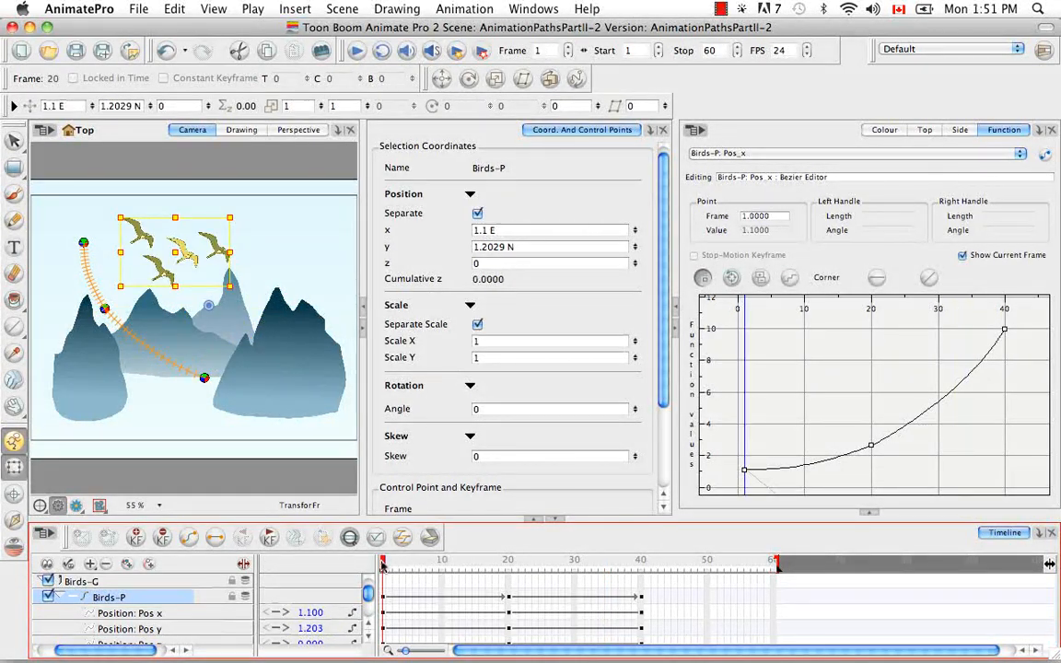
click(355, 51)
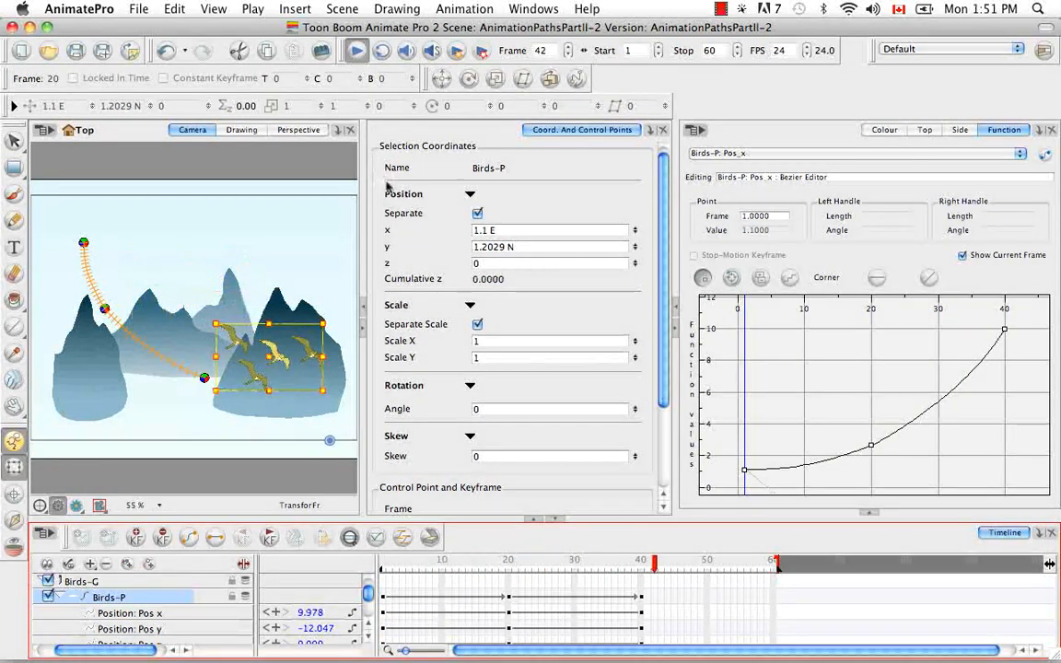
click(382, 568)
click(355, 51)
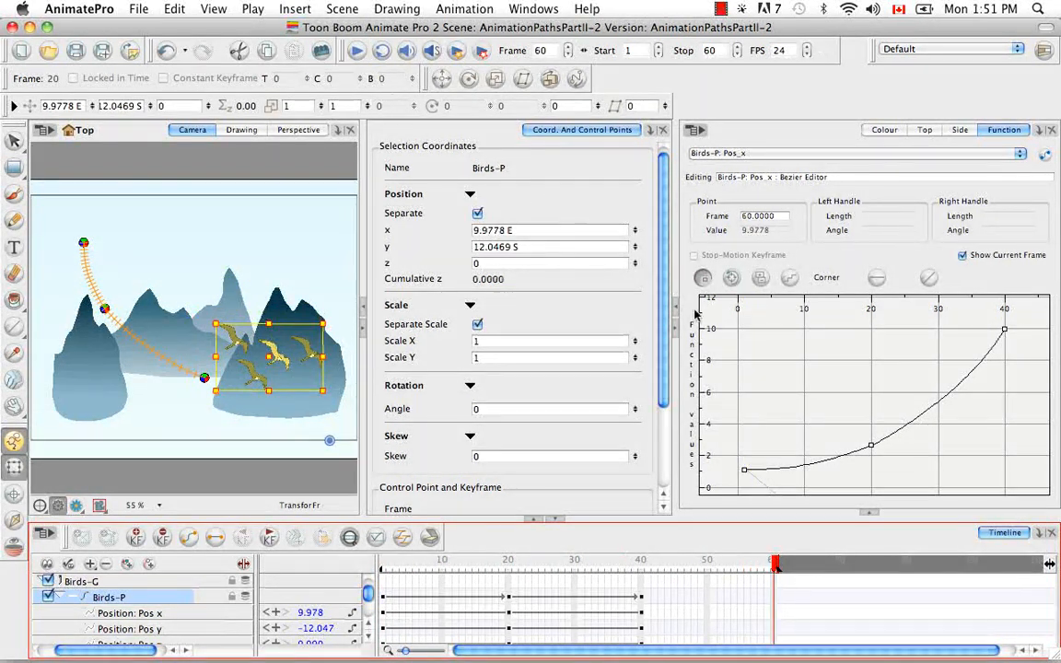
Step: Nudge the frame 20 Pos_x keyframe down to about 2.49 and adjust its left handle
click(873, 448)
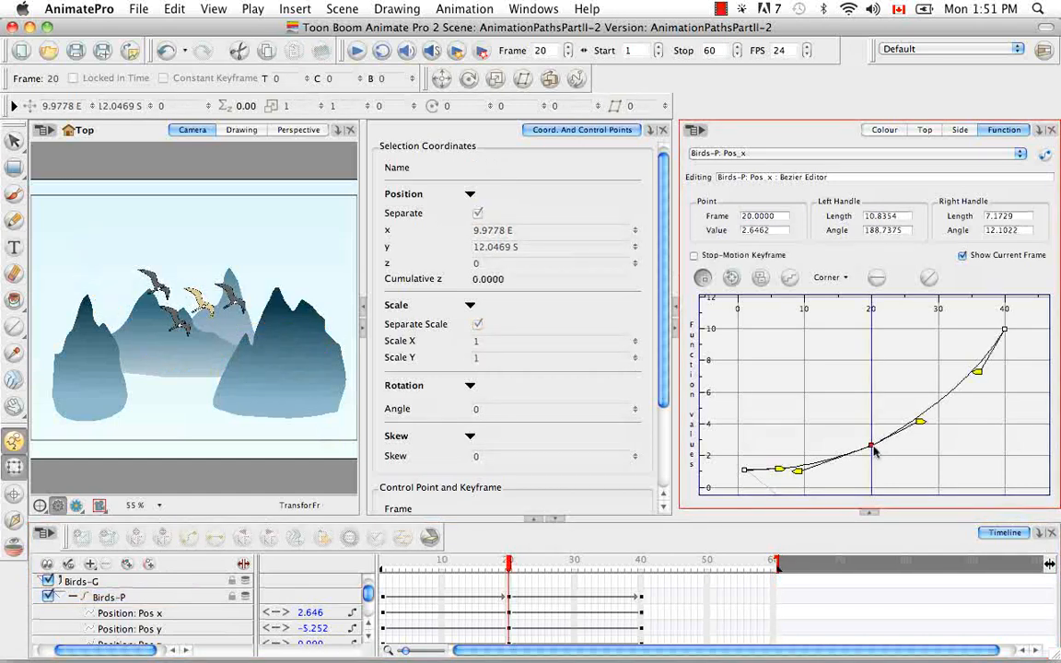
drag(873, 447, 873, 451)
mouse_move(797, 473)
mouse_down()
mouse_move(812, 469)
mouse_move(803, 471)
mouse_up()
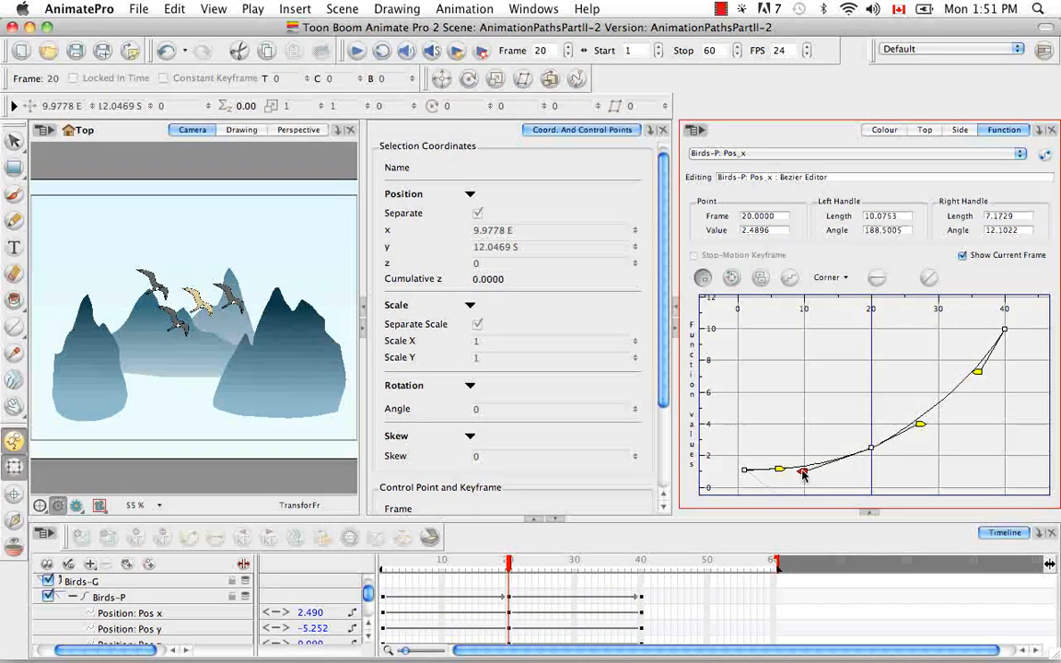
click(872, 450)
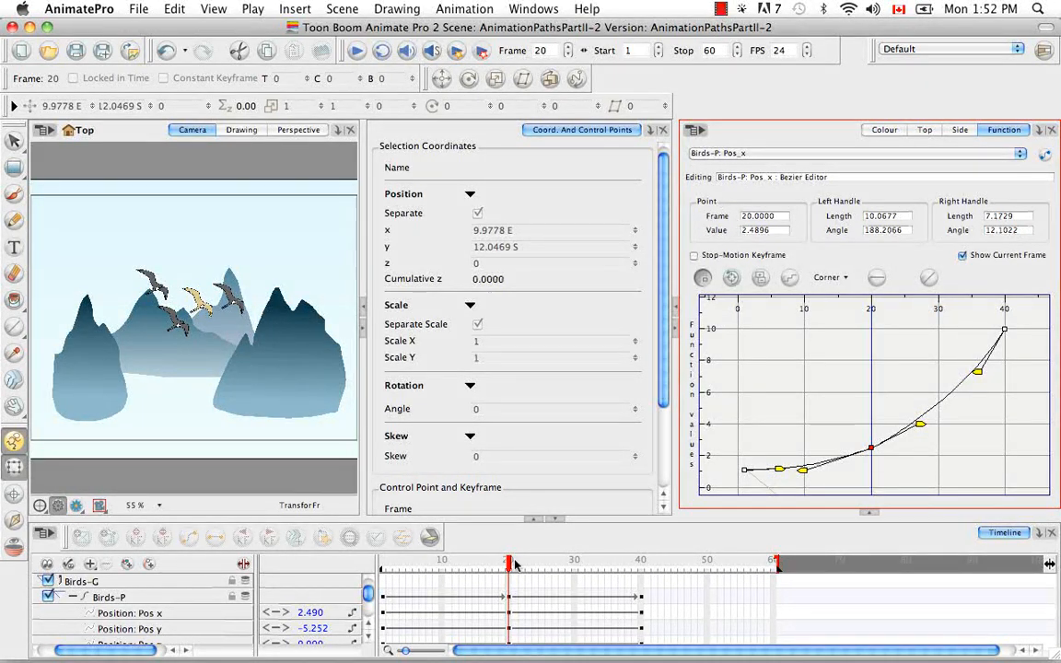
Step: Go to frame 5 and add a Pos_x keyframe there, dragging it slightly lower
drag(510, 568, 442, 562)
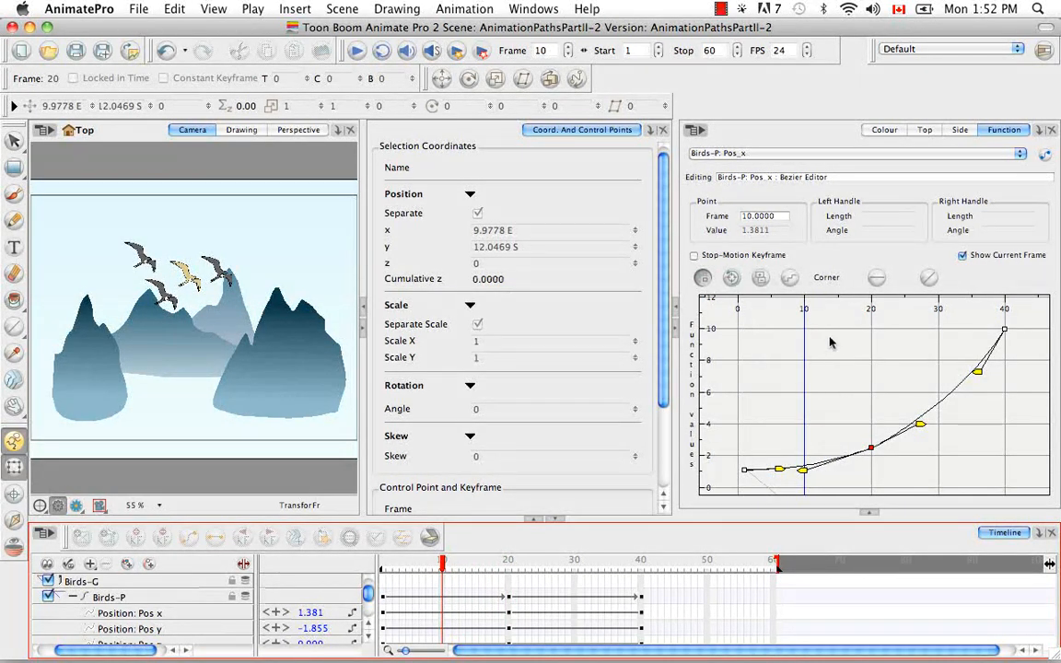
click(766, 216)
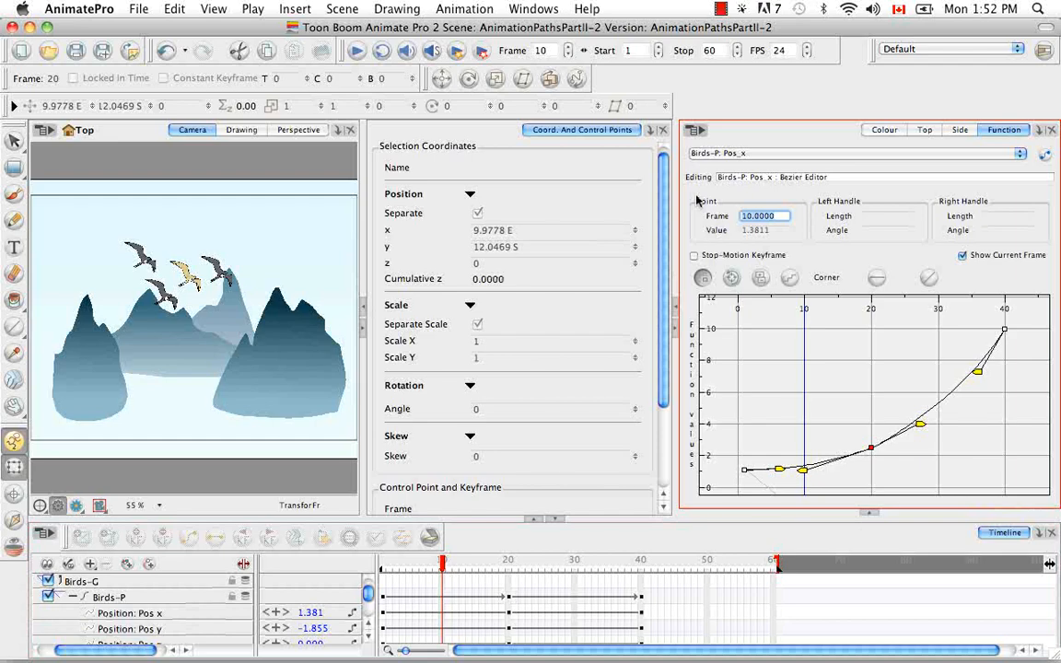
text(10)
key(BackSpace)
key(BackSpace)
text(5)
key(Return)
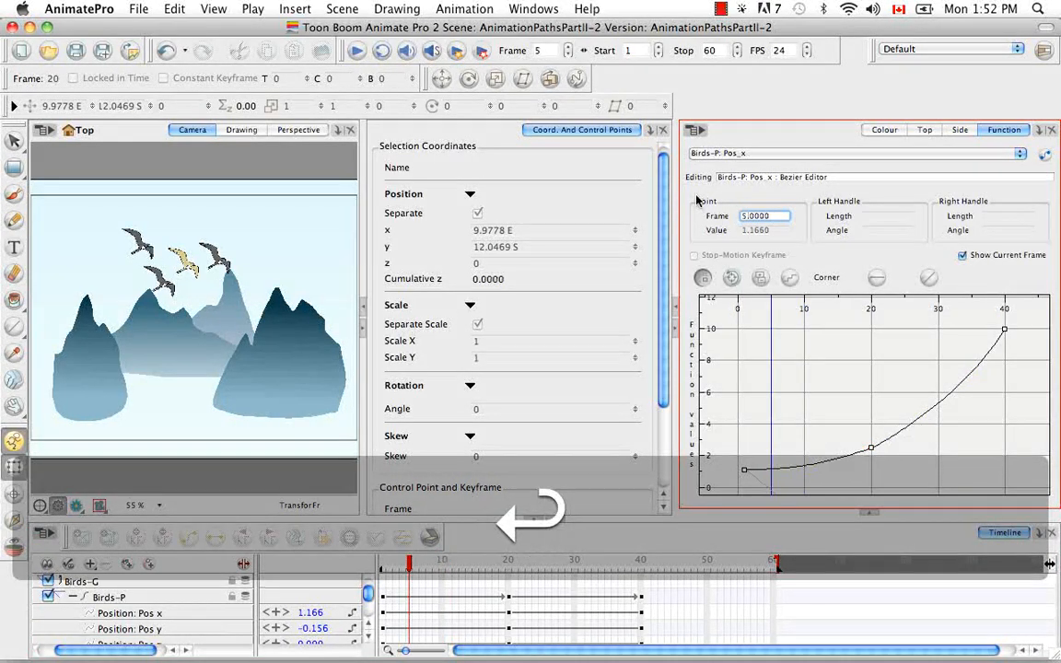
click(764, 280)
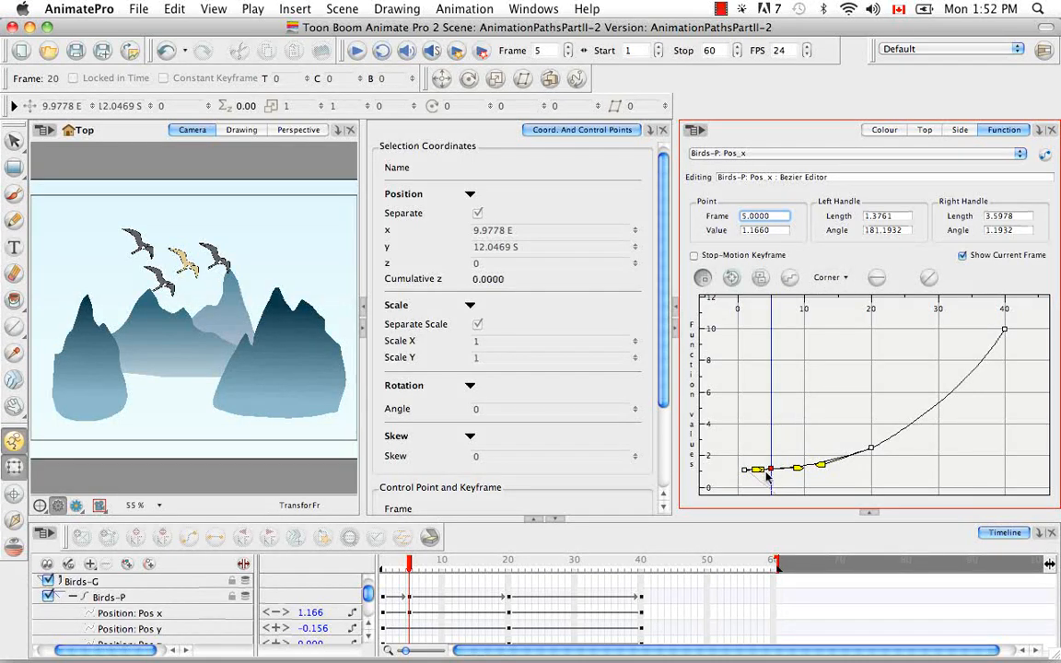
drag(772, 471, 773, 473)
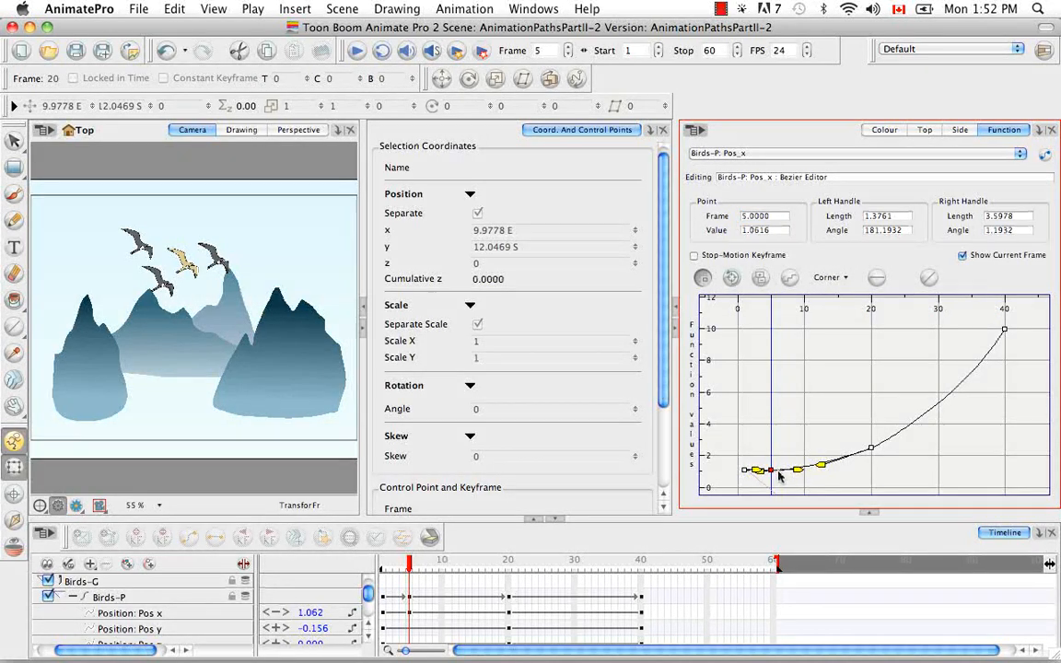
Step: Set the frame 5 keyframe value to 2, drag it back down, and delete the keyframe
double_click(763, 230)
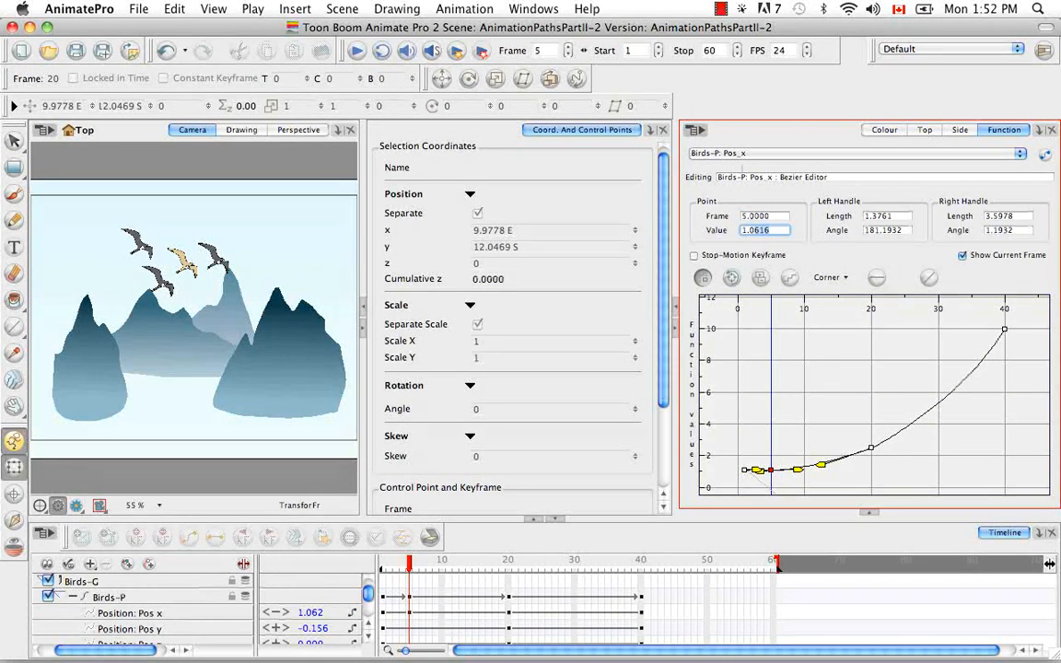
text(2)
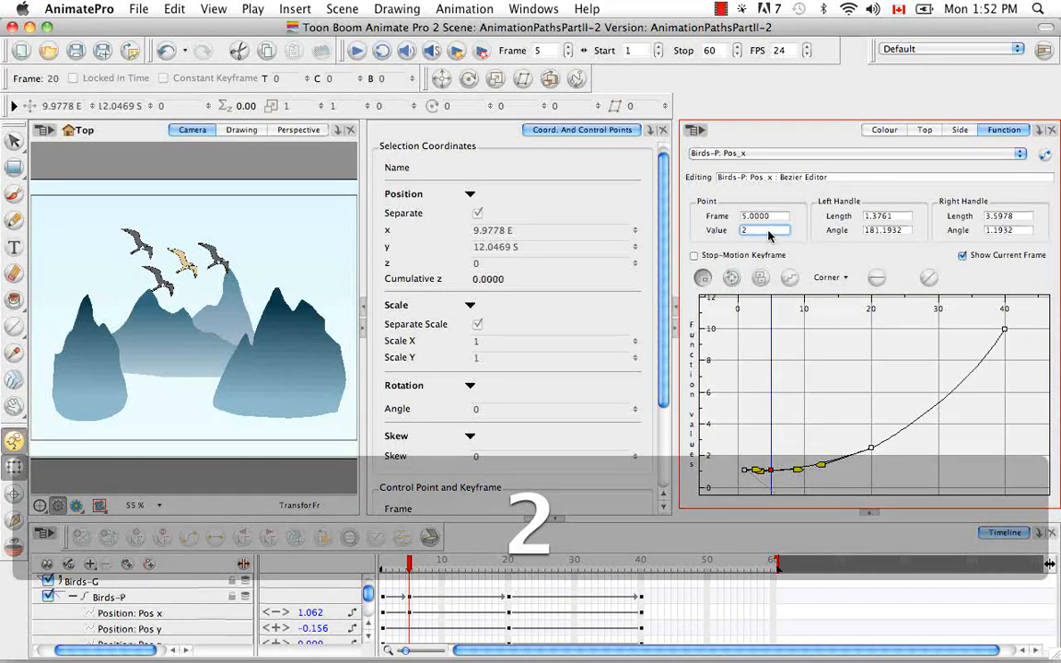
key(Return)
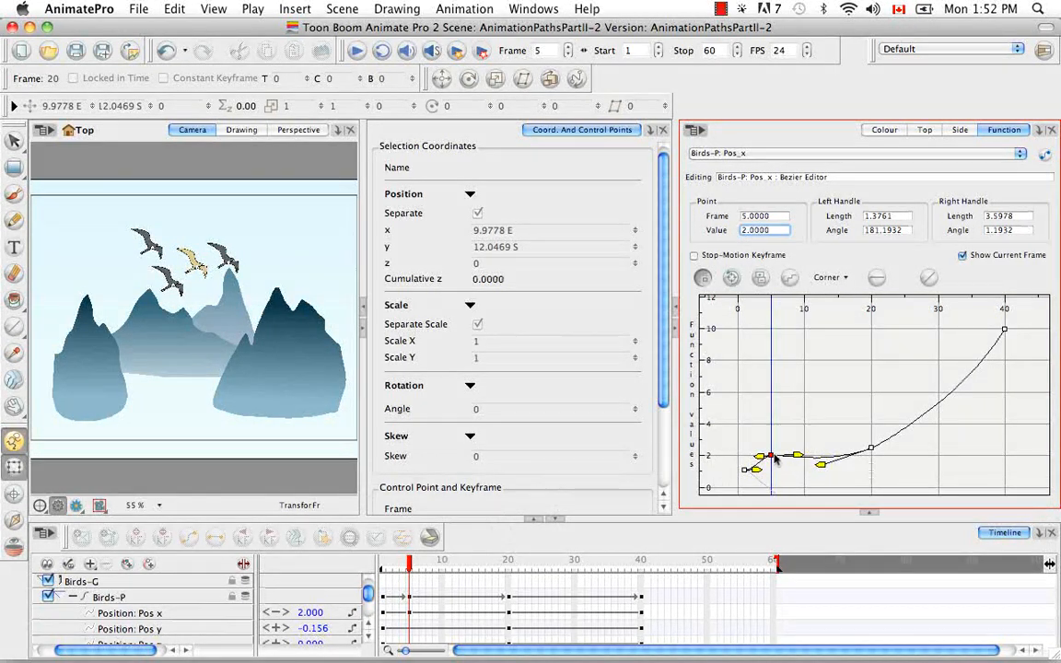
mouse_move(771, 455)
mouse_down()
mouse_move(776, 482)
mouse_move(775, 469)
mouse_up()
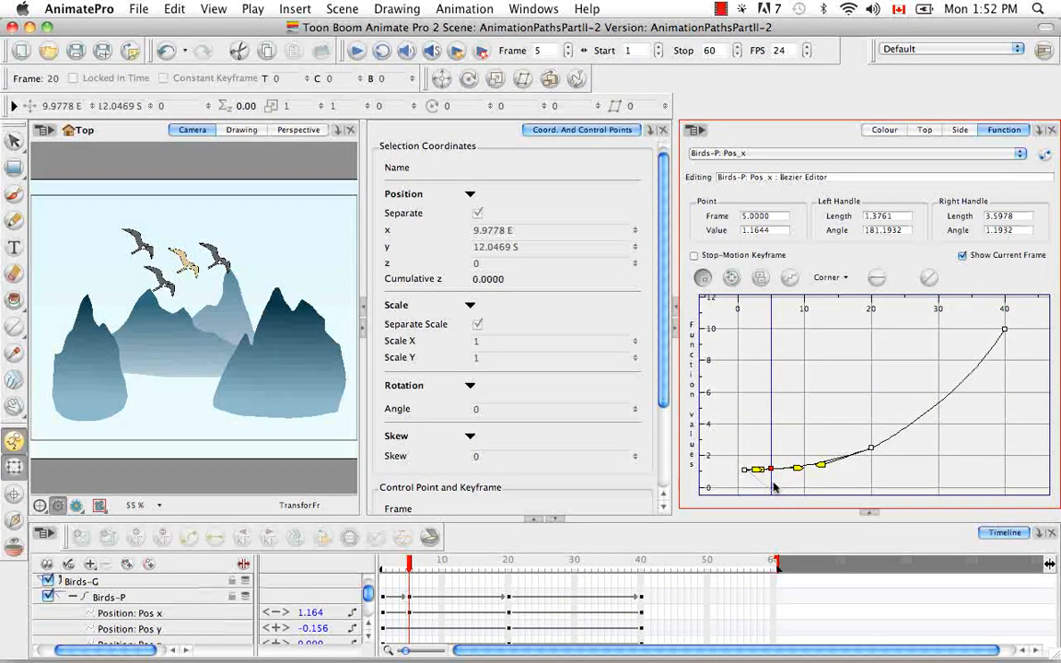
click(761, 278)
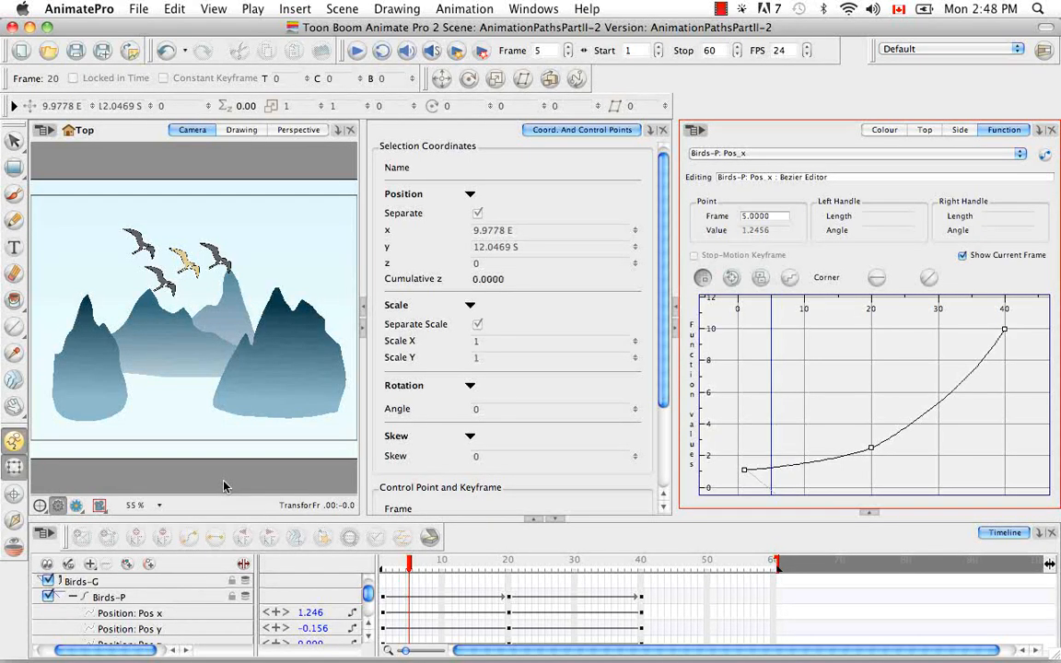
Step: Open the Birds-P layer properties, examine the x-axis function options, and close the dialog
click(166, 601)
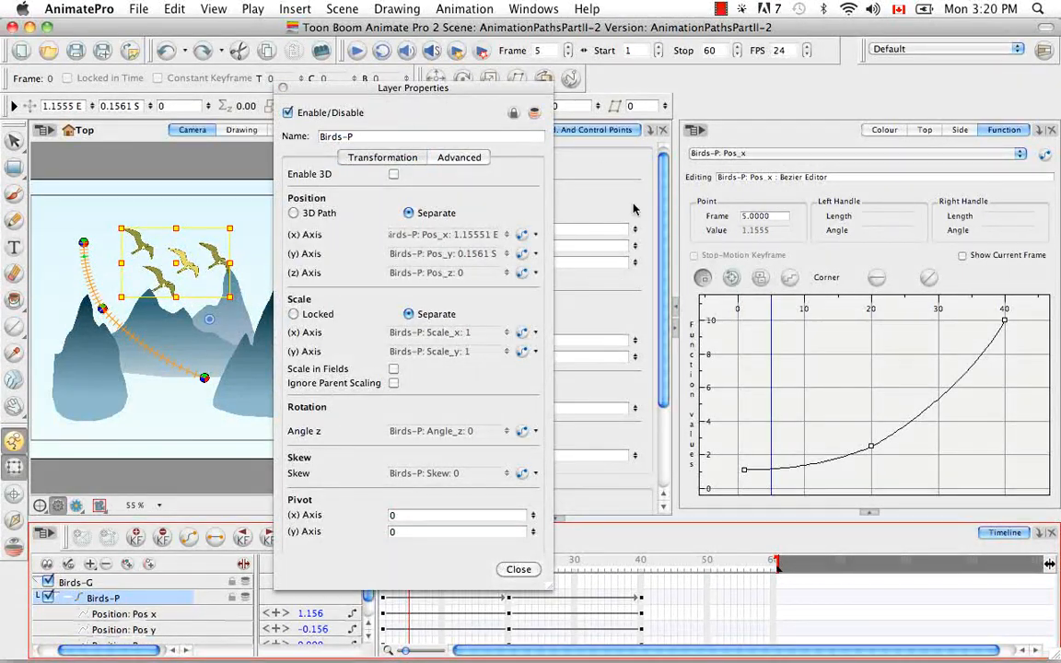
click(537, 235)
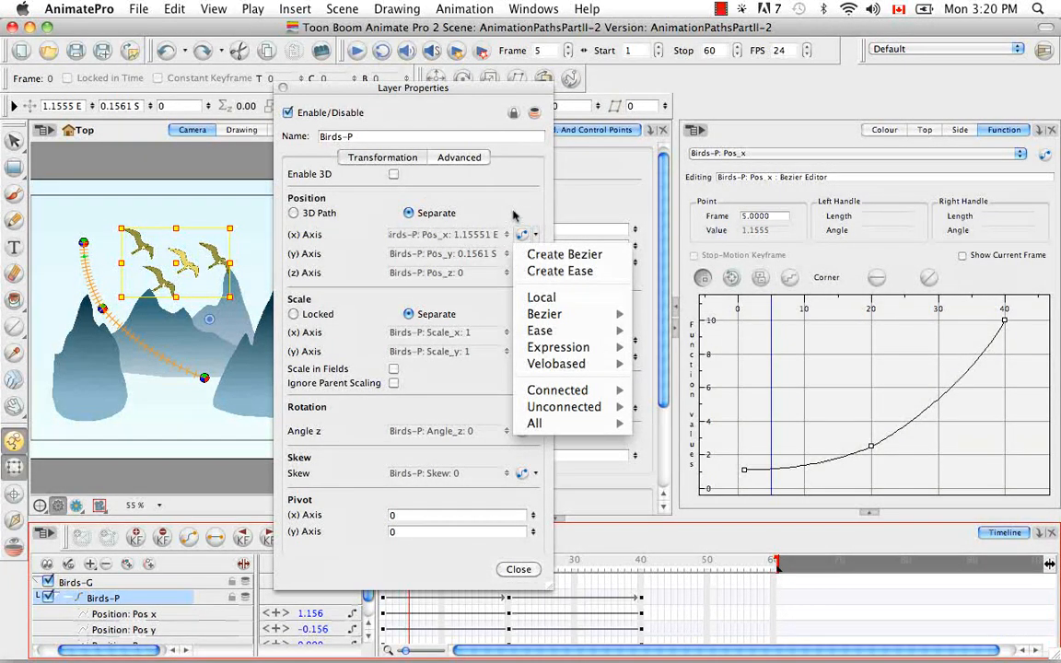
click(521, 212)
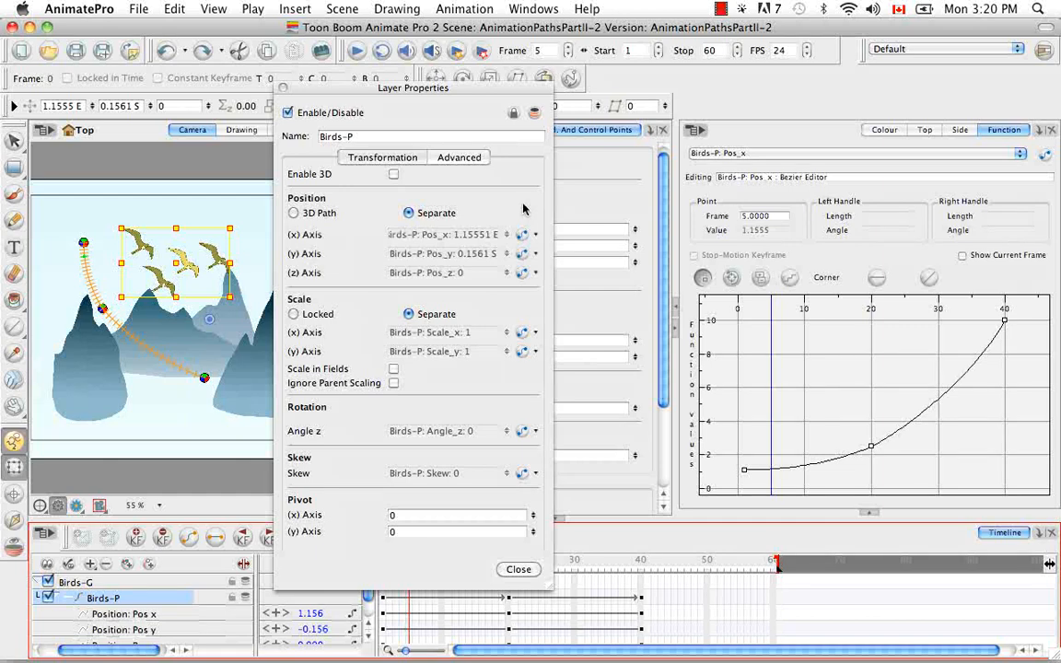
click(283, 89)
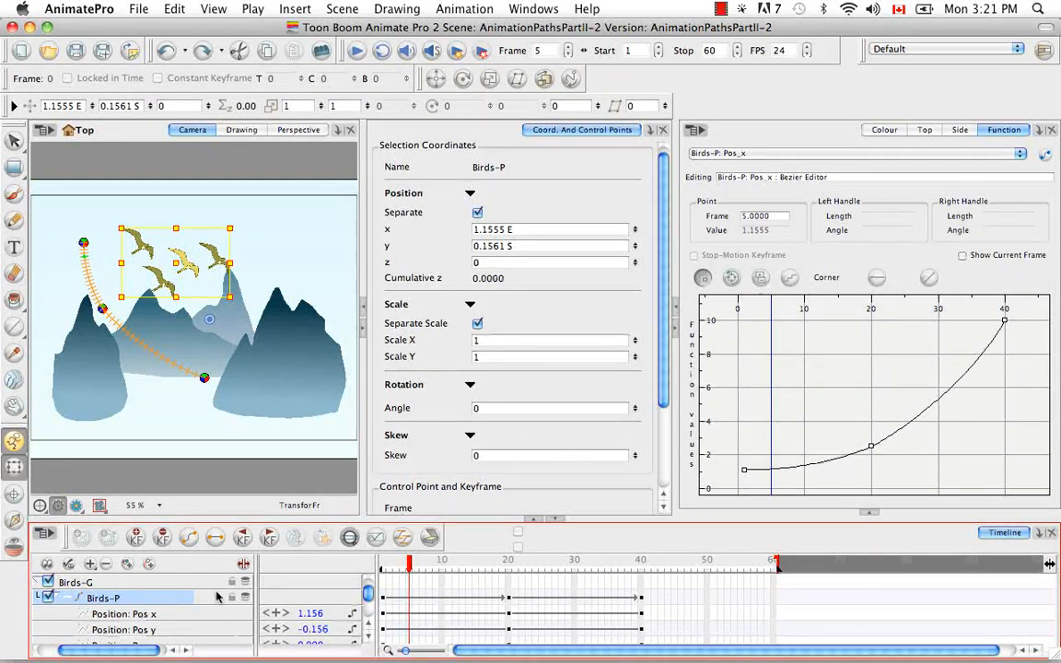
Step: Share the Birds-P layer's functions and expand the layer to show its children
right_click(171, 602)
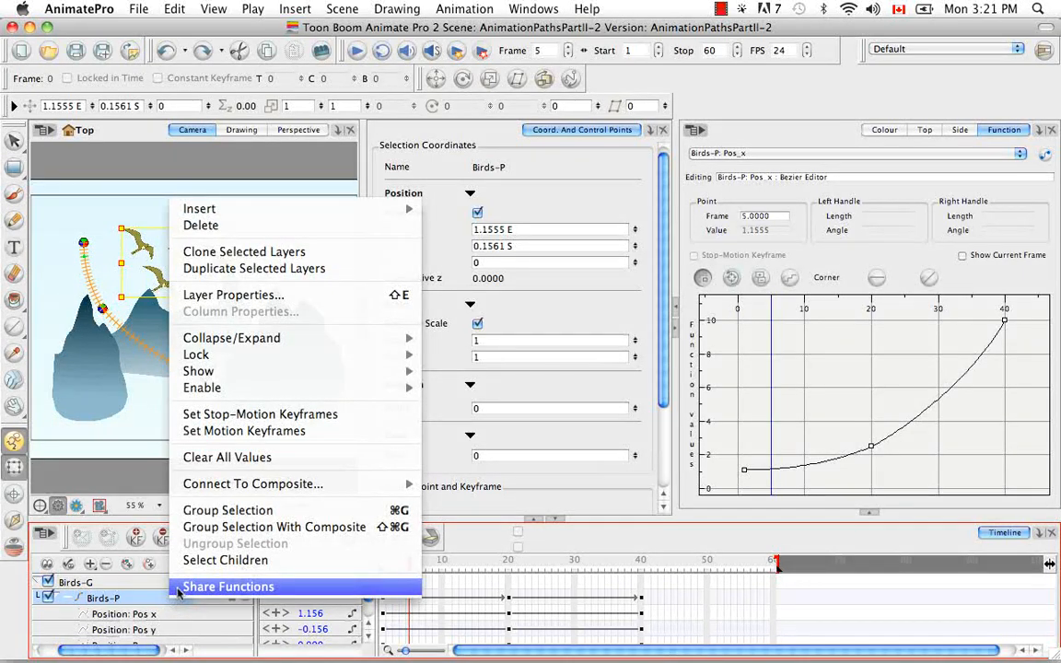
click(179, 588)
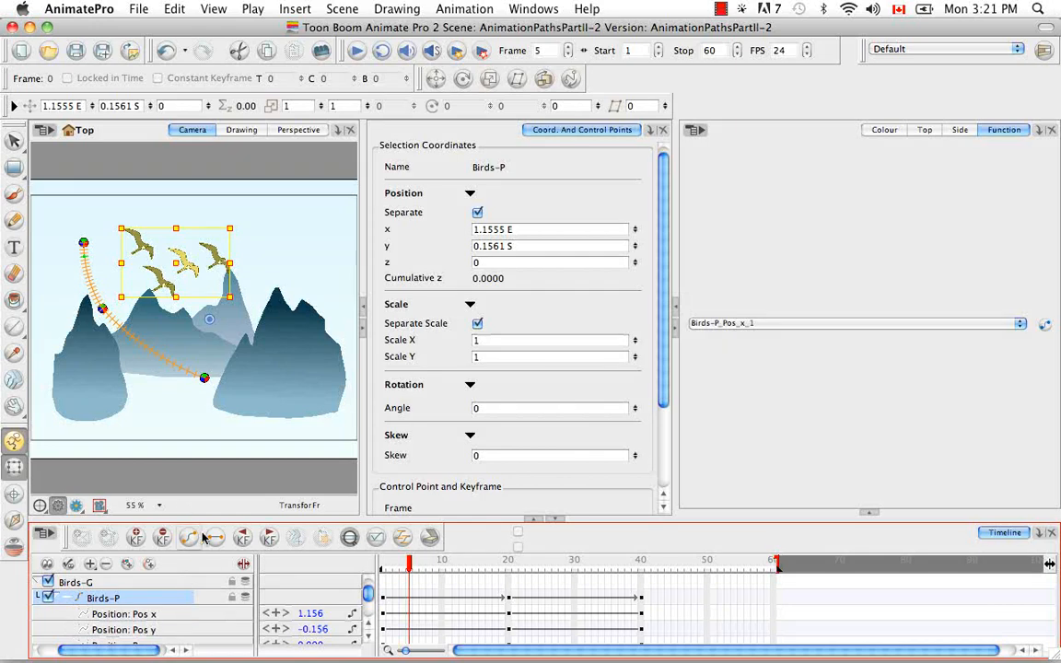
click(66, 601)
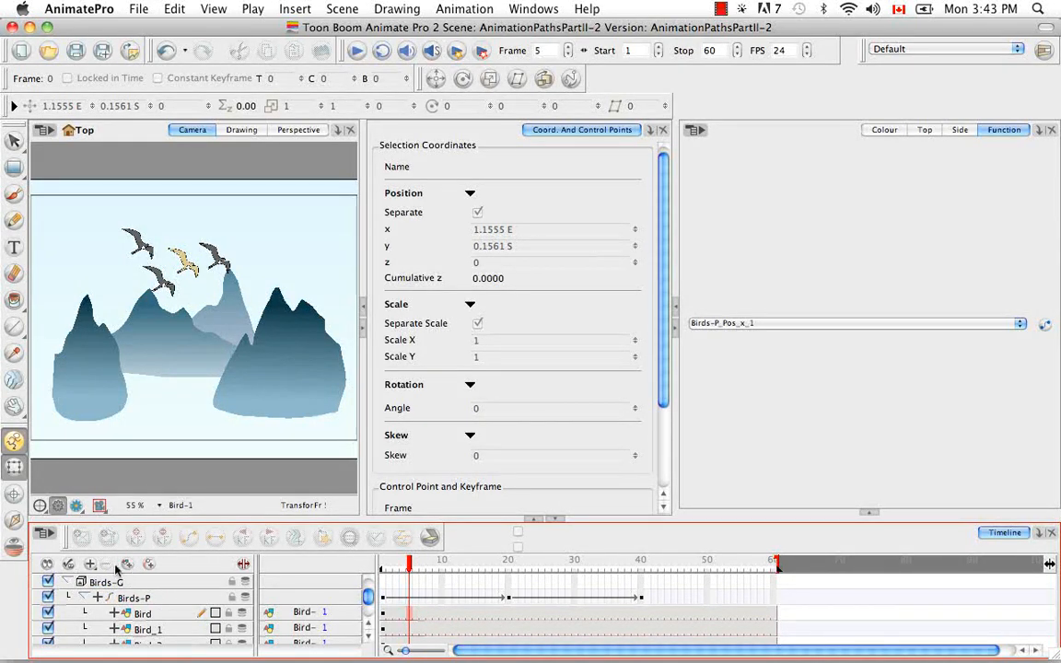
Step: Select the Drawing layer and expand it to show its position path and velocity functions
click(301, 611)
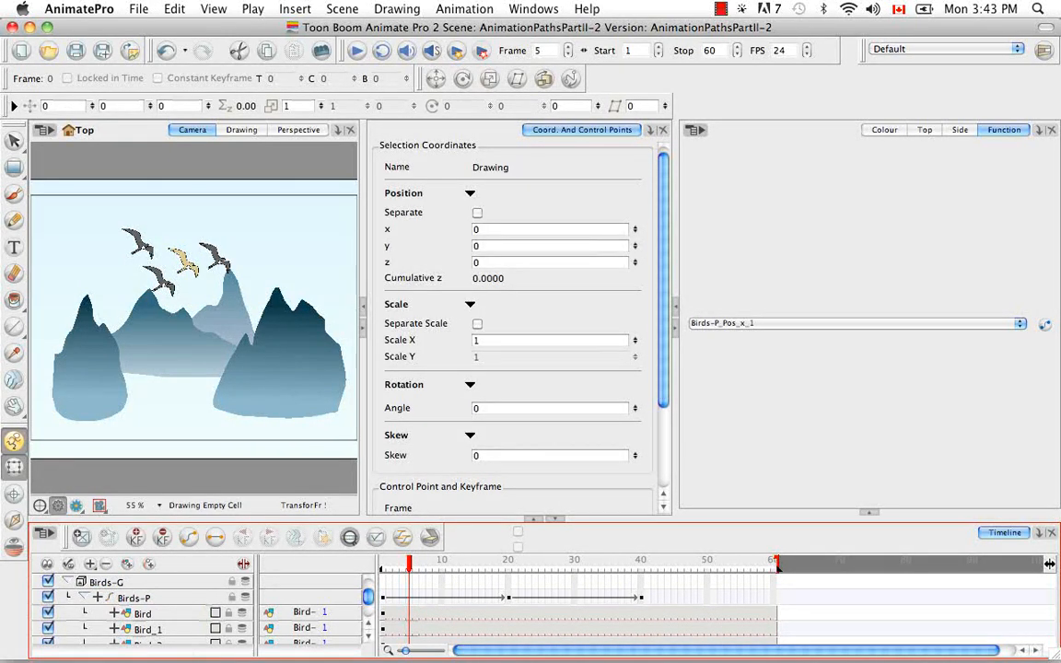
drag(368, 601, 369, 618)
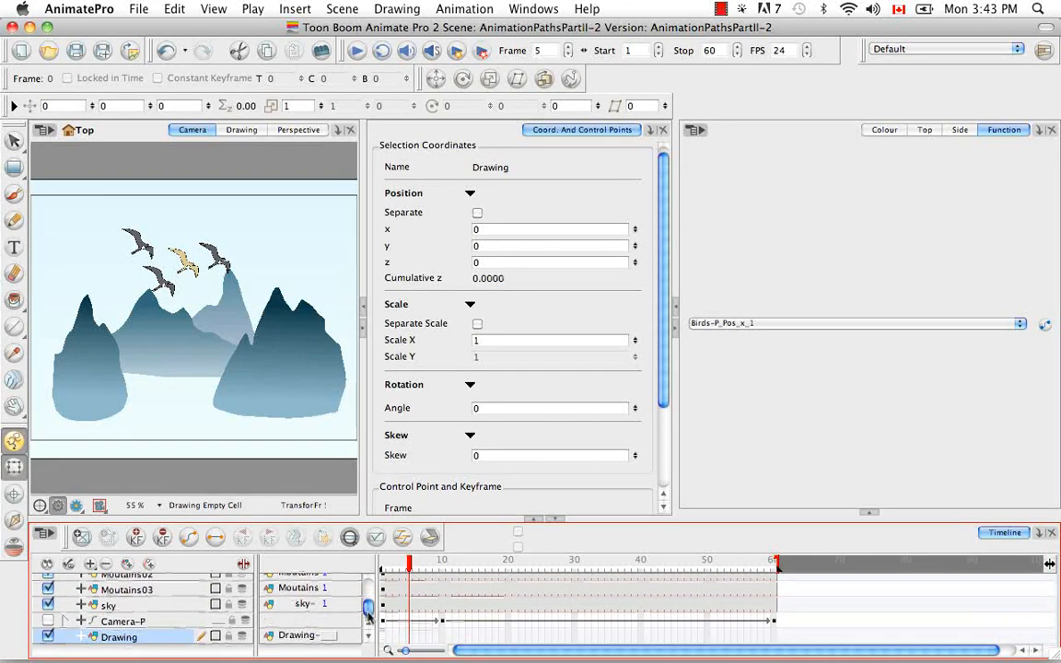
click(82, 638)
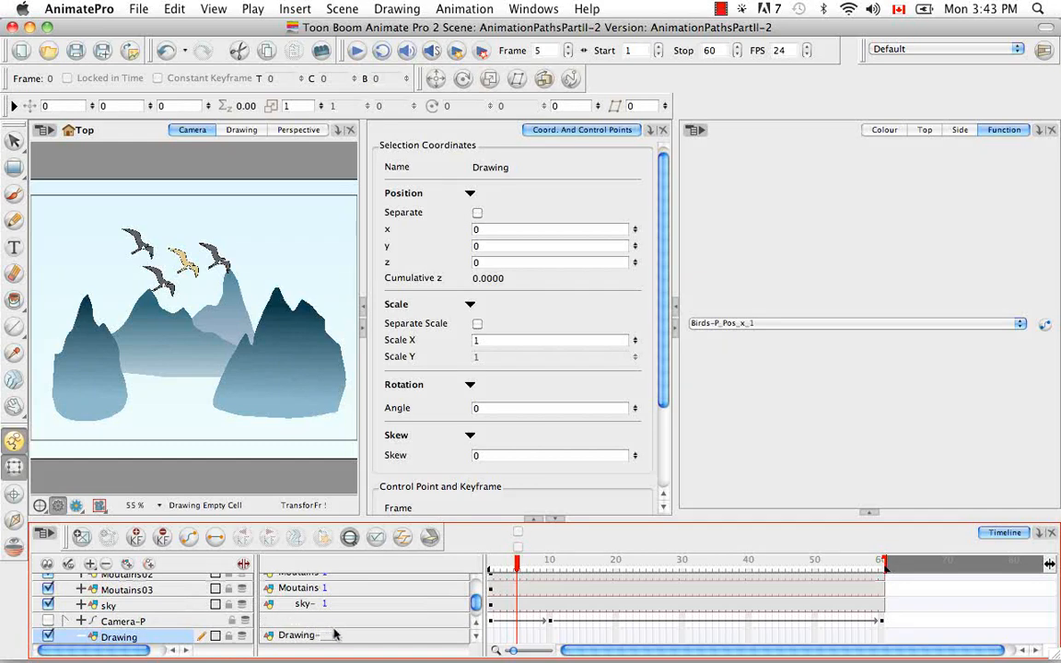
scroll(431, 580, down, 3)
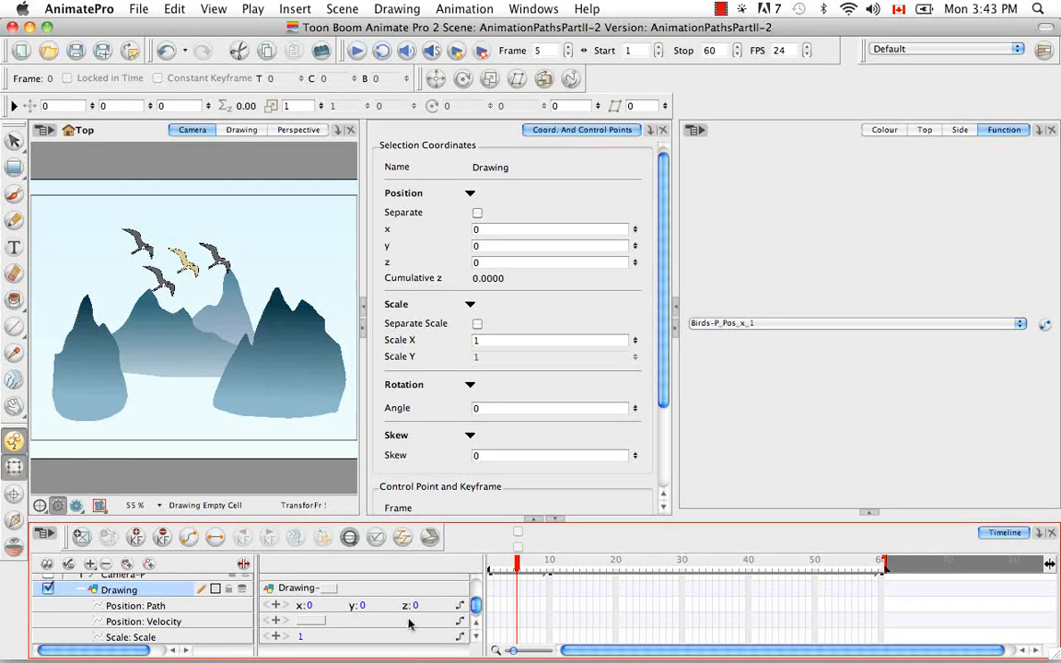
Step: Open the Drawing layer's properties and switch its position to separate axes
click(188, 607)
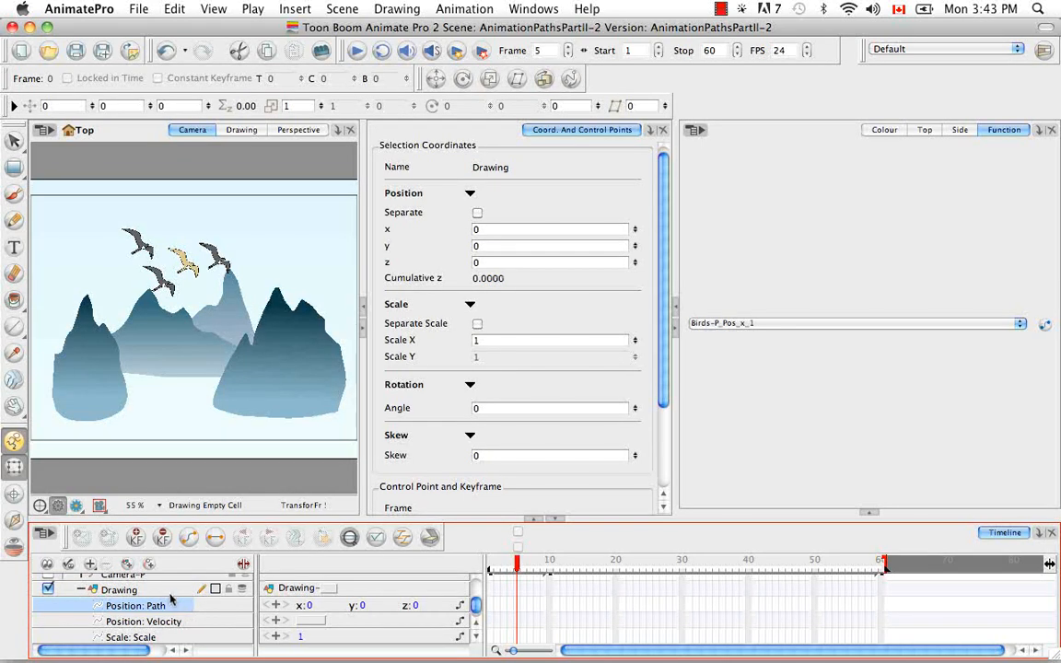
click(175, 590)
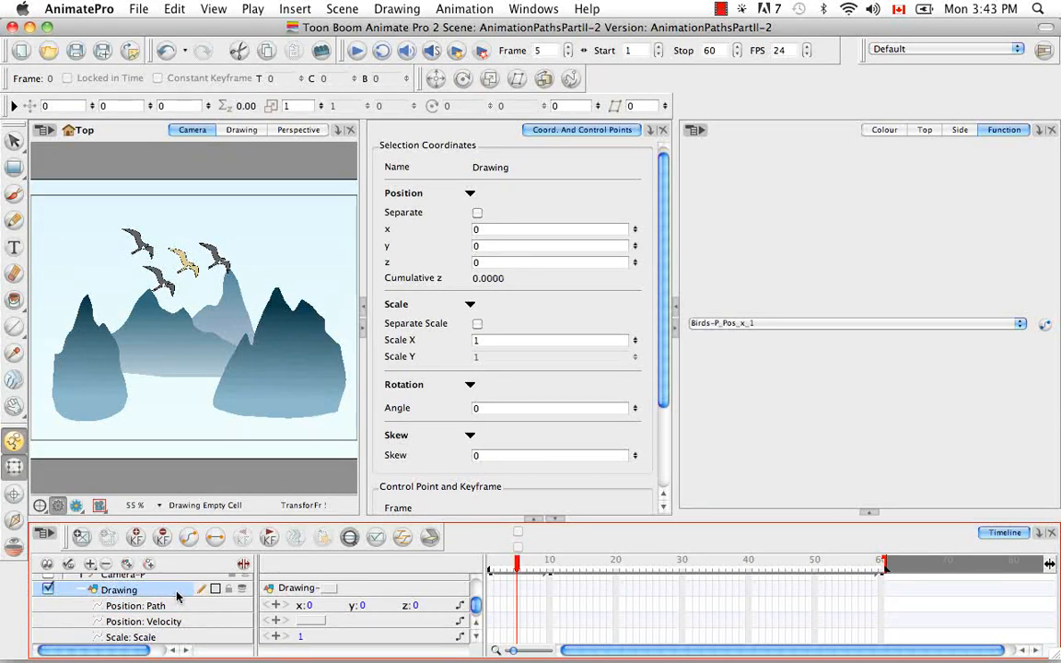
double_click(177, 593)
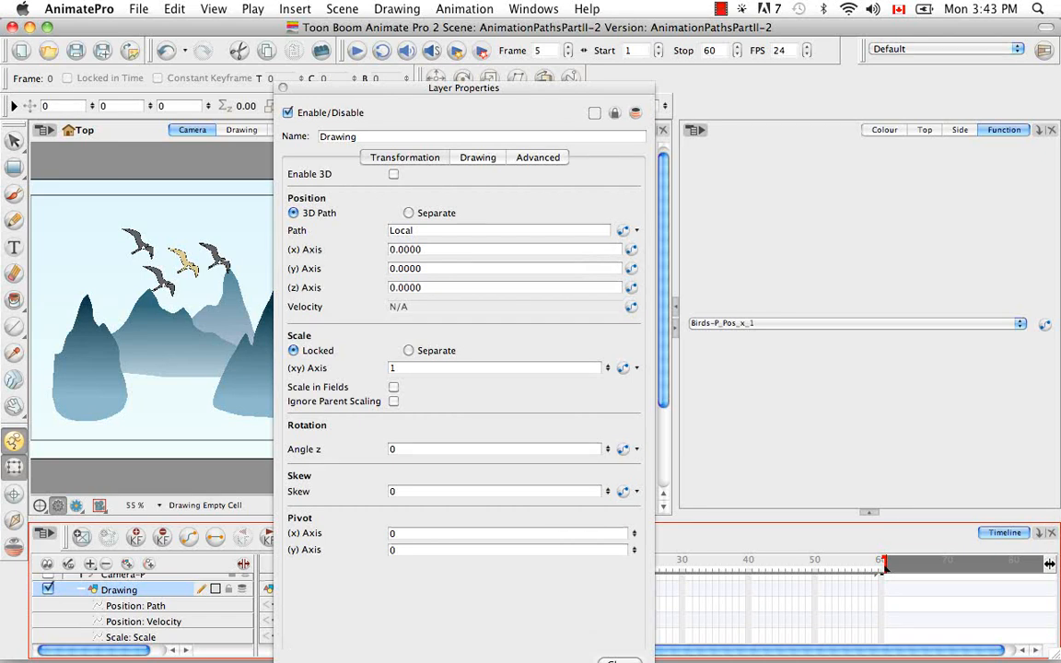
click(410, 213)
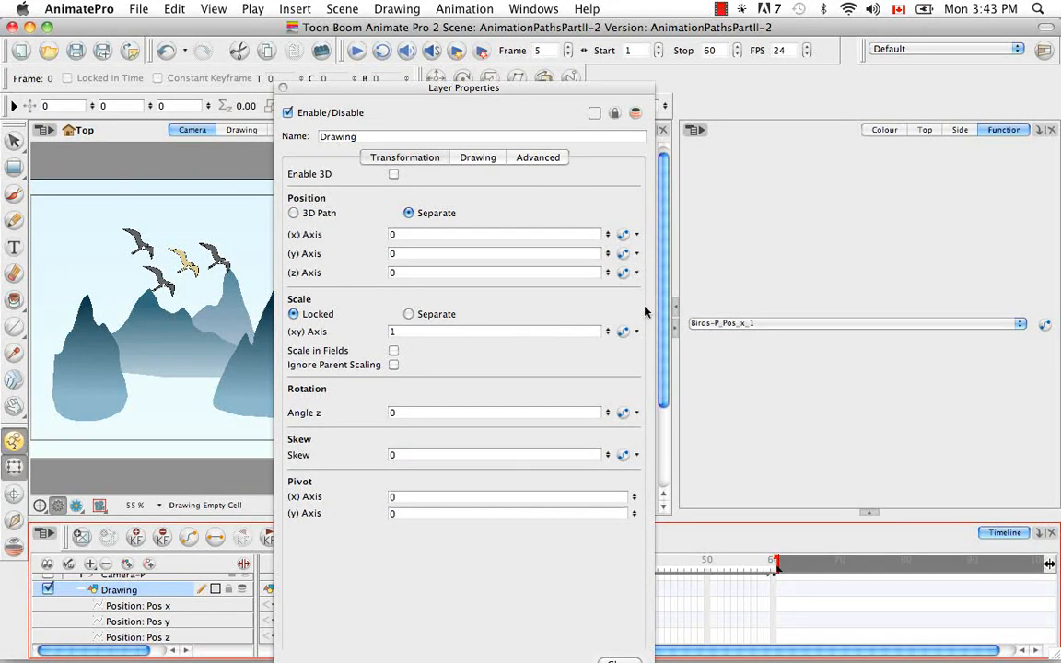
Step: Link the Drawing layer's x axis to the shared Birds-P_Pos_x_1 Bezier function and close the dialog
click(639, 237)
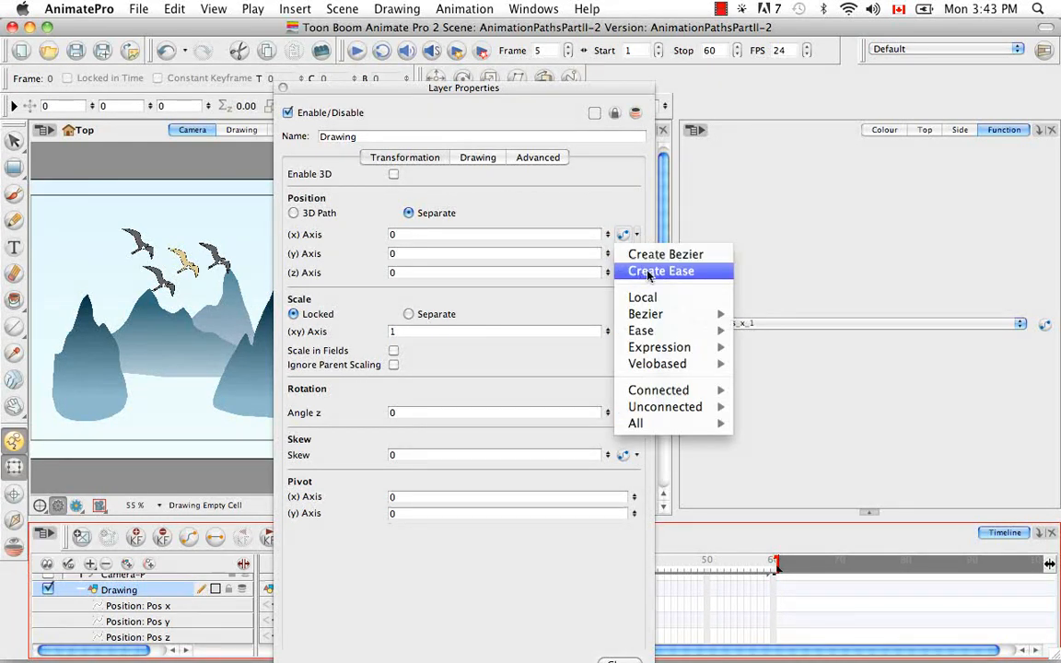
mouse_move(651, 319)
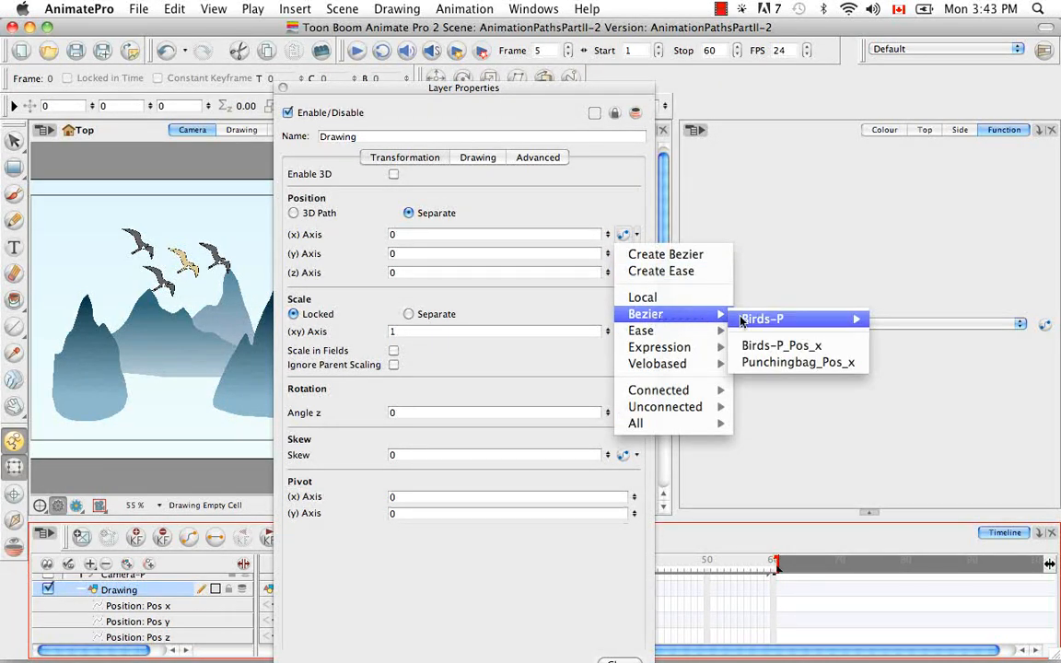
mouse_move(773, 326)
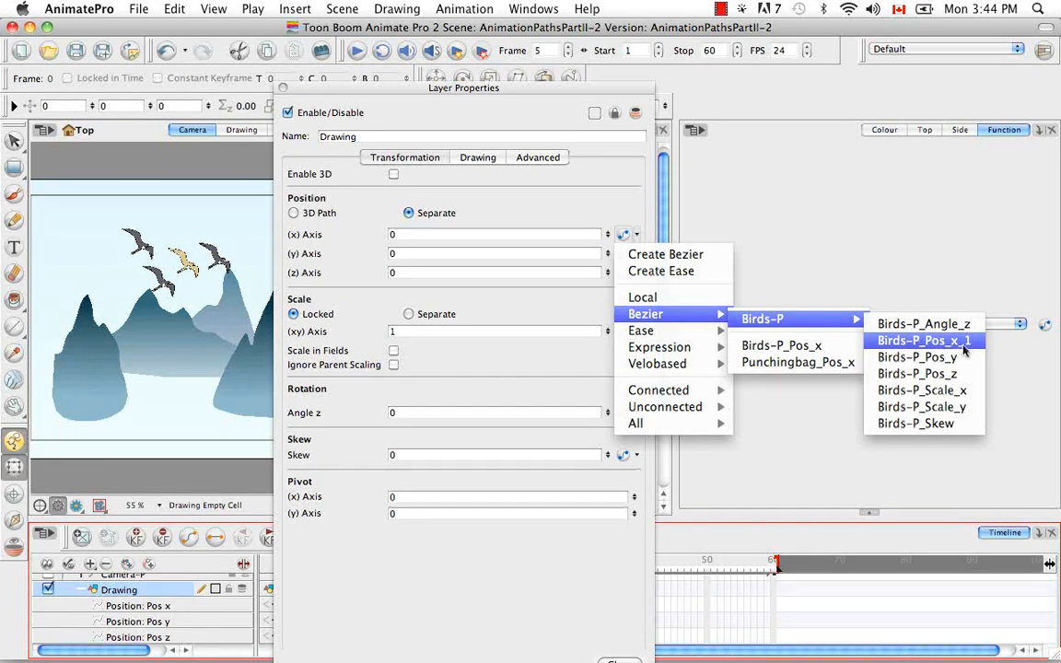
click(928, 340)
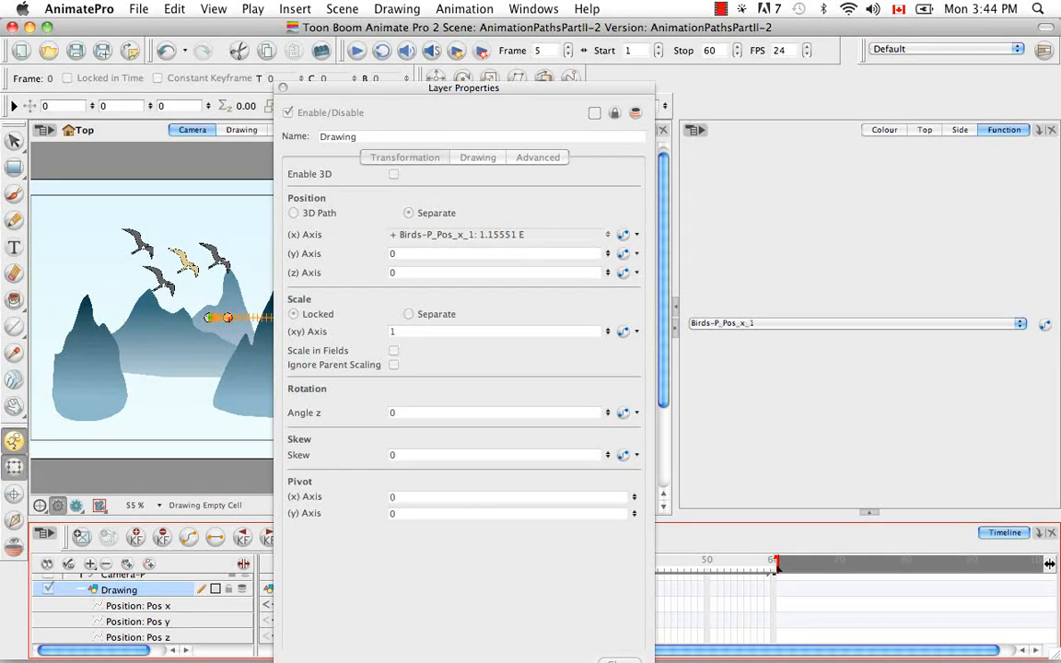
click(283, 91)
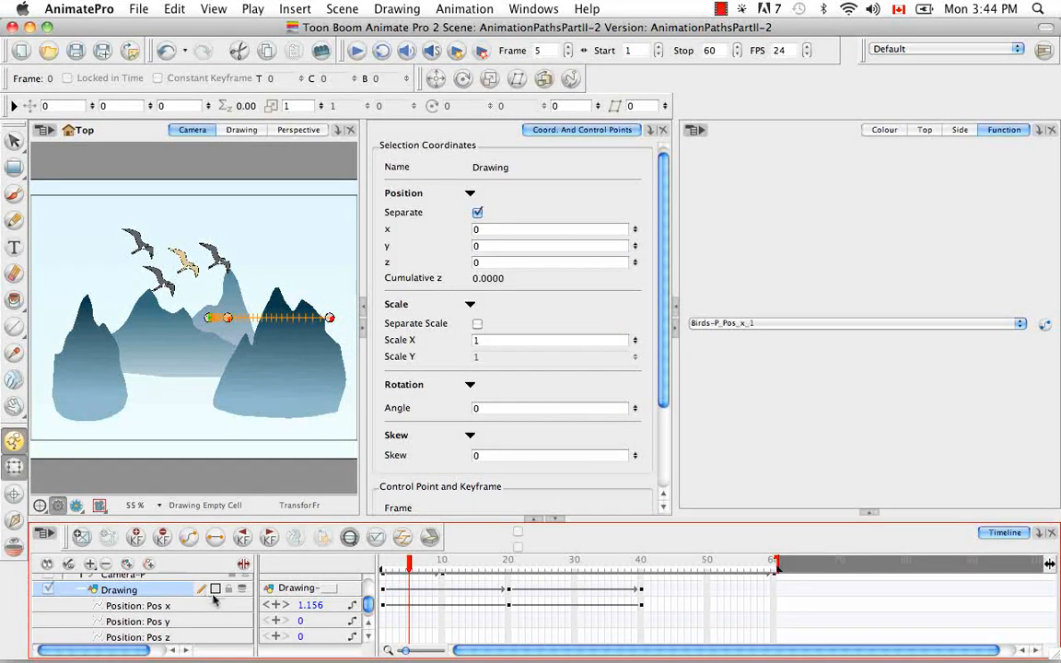
Step: Delete the Drawing layer along with its drawing files and element folders
click(81, 592)
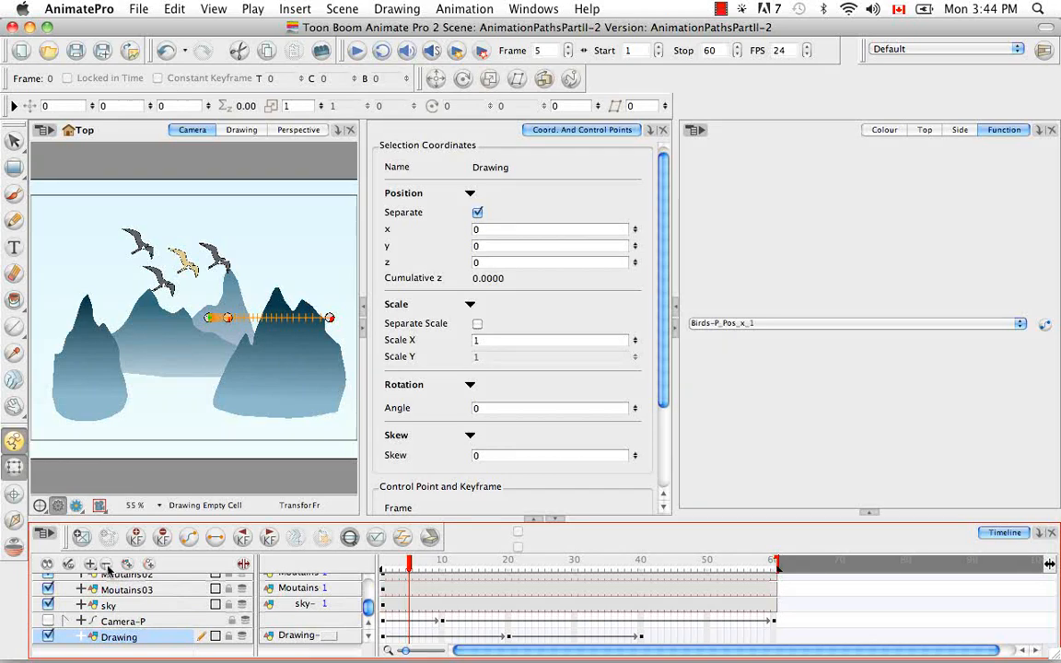
click(106, 564)
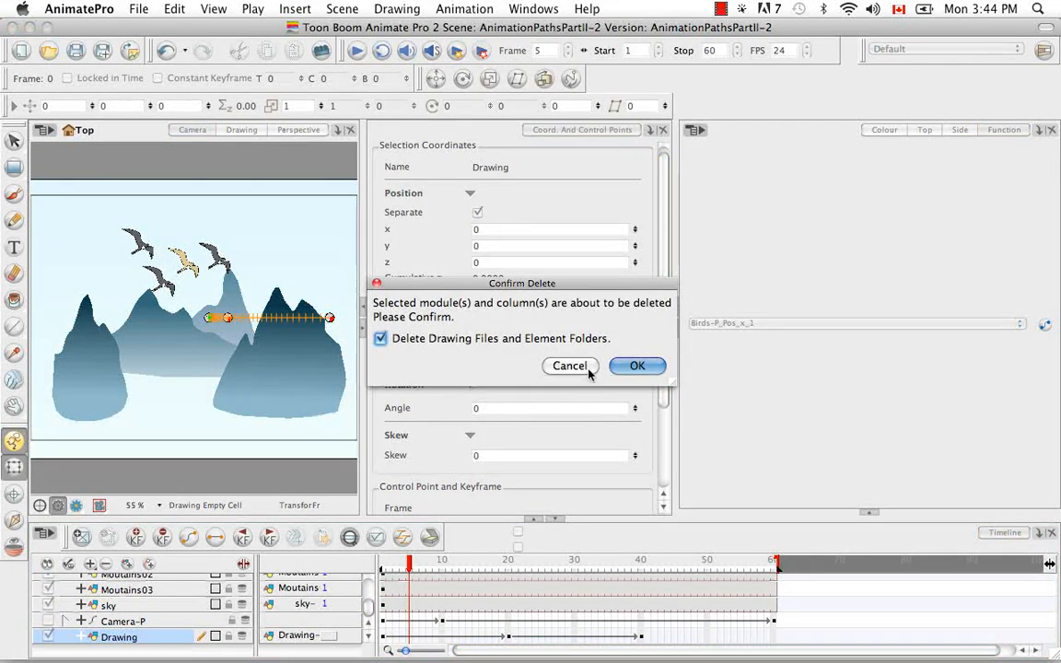
click(639, 365)
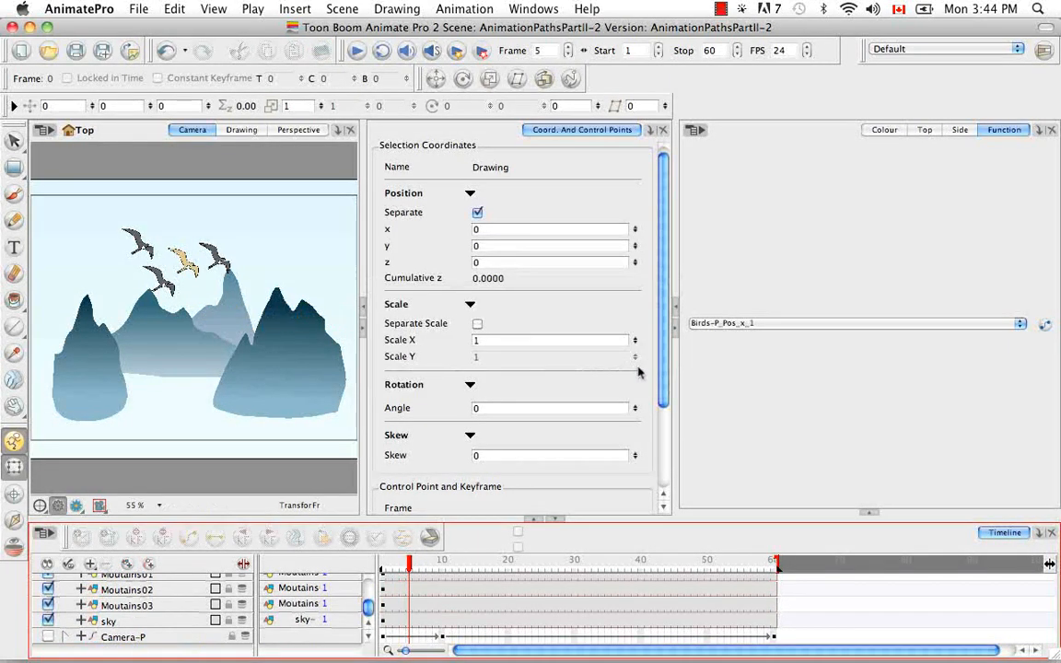
Step: Undo the recent changes back to before the Drawing layer was added
click(166, 52)
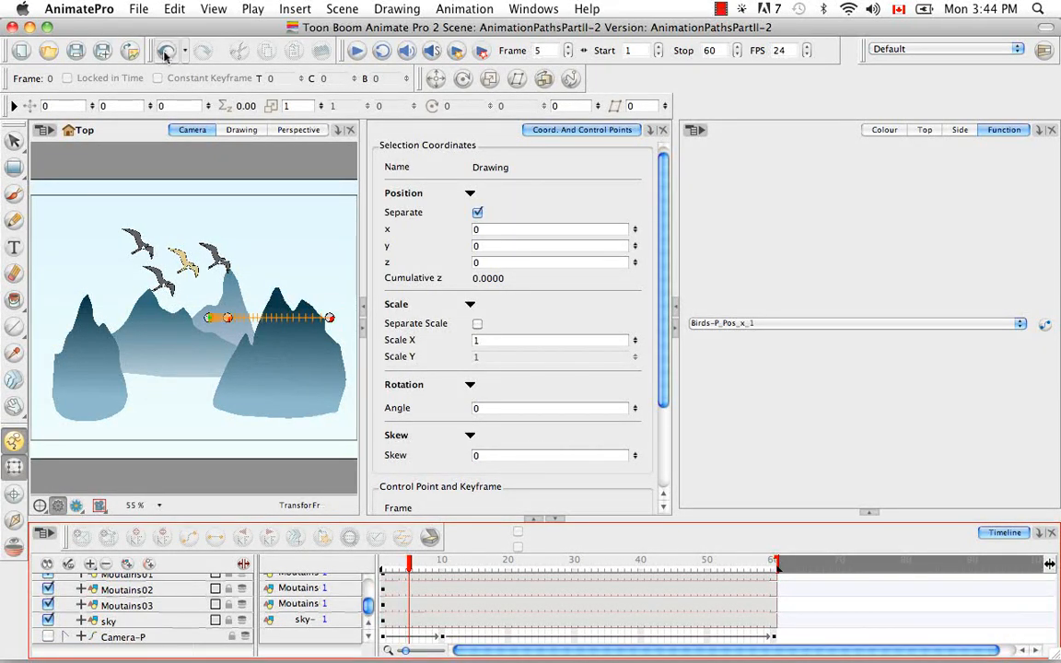
click(165, 52)
click(166, 52)
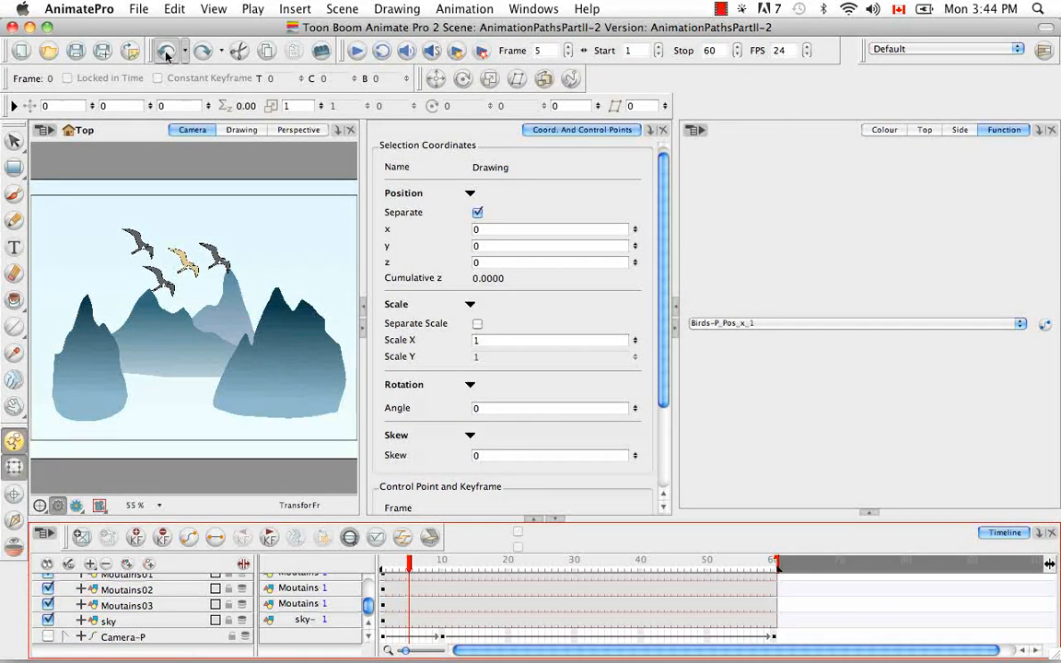
click(166, 53)
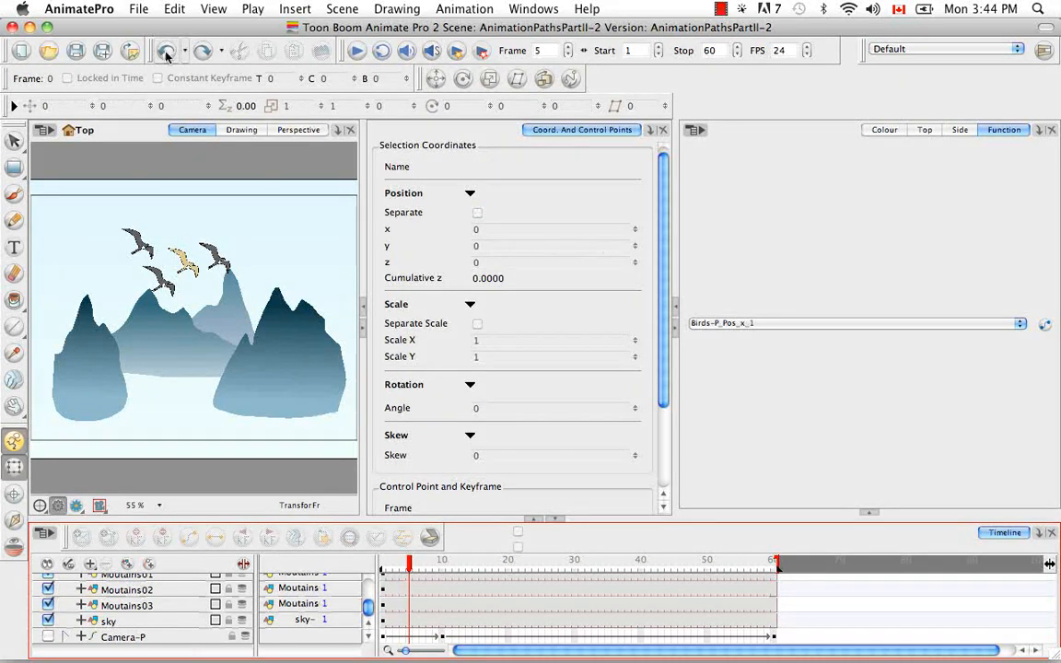
click(166, 52)
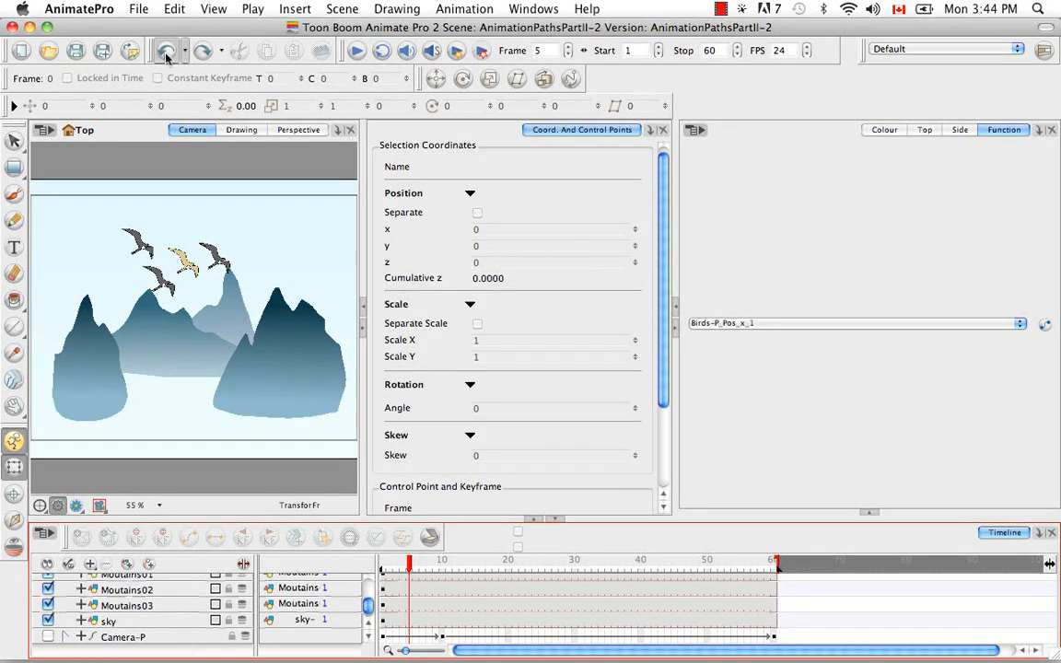
click(166, 52)
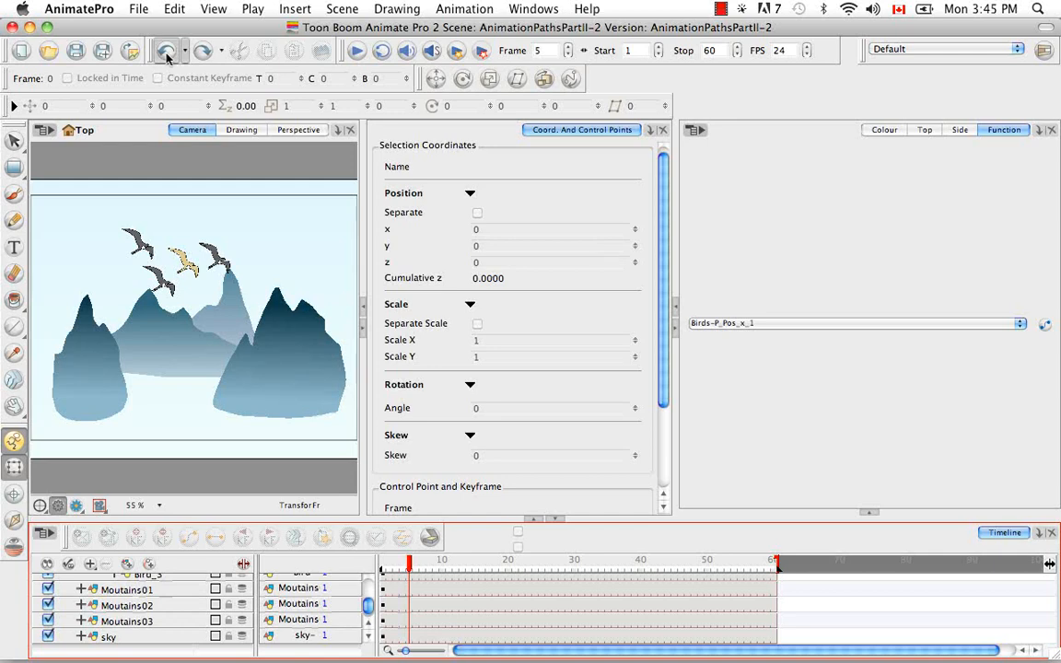
click(166, 52)
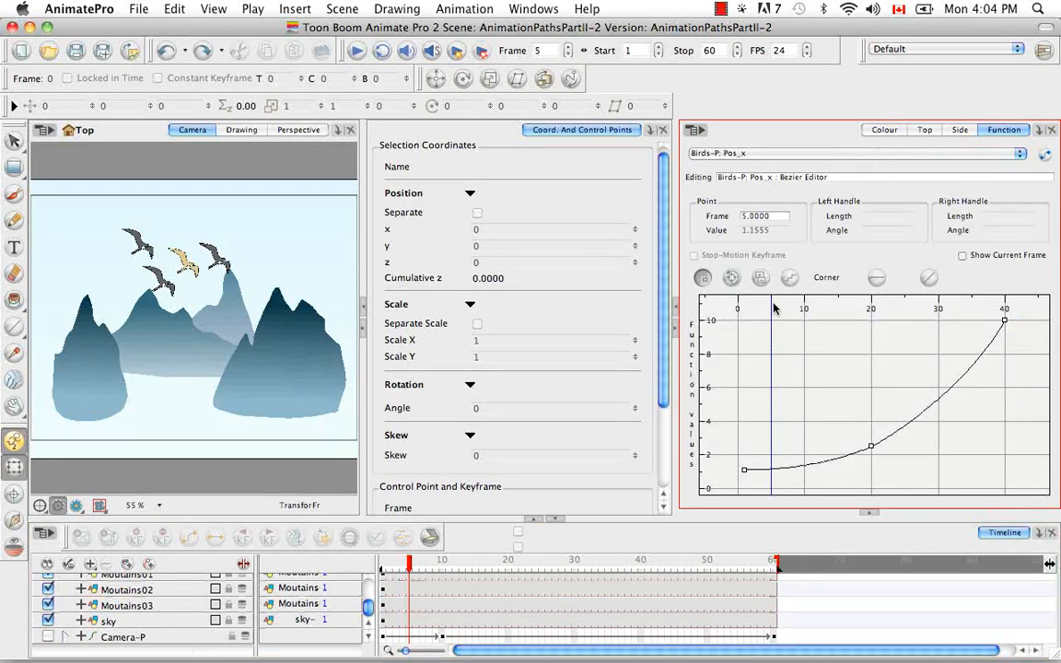
Step: Open the Birds-P layer properties and browse the x-axis function menu's Bezier, Ease, Expression, Connected and Unconnected lists
scroll(371, 629, up, 3)
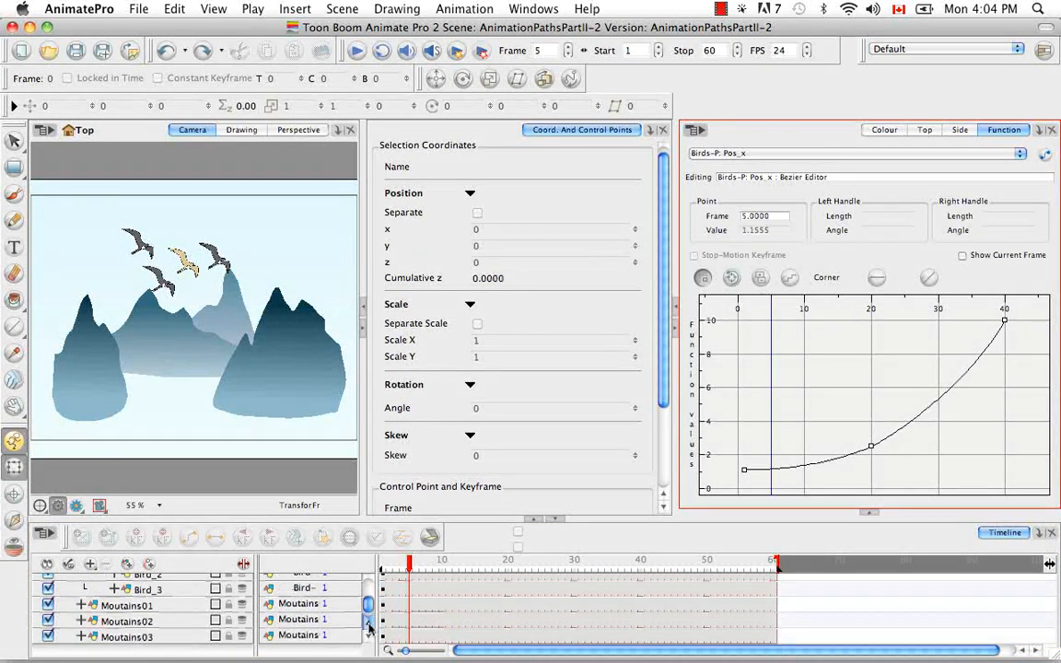
scroll(371, 629, up, 3)
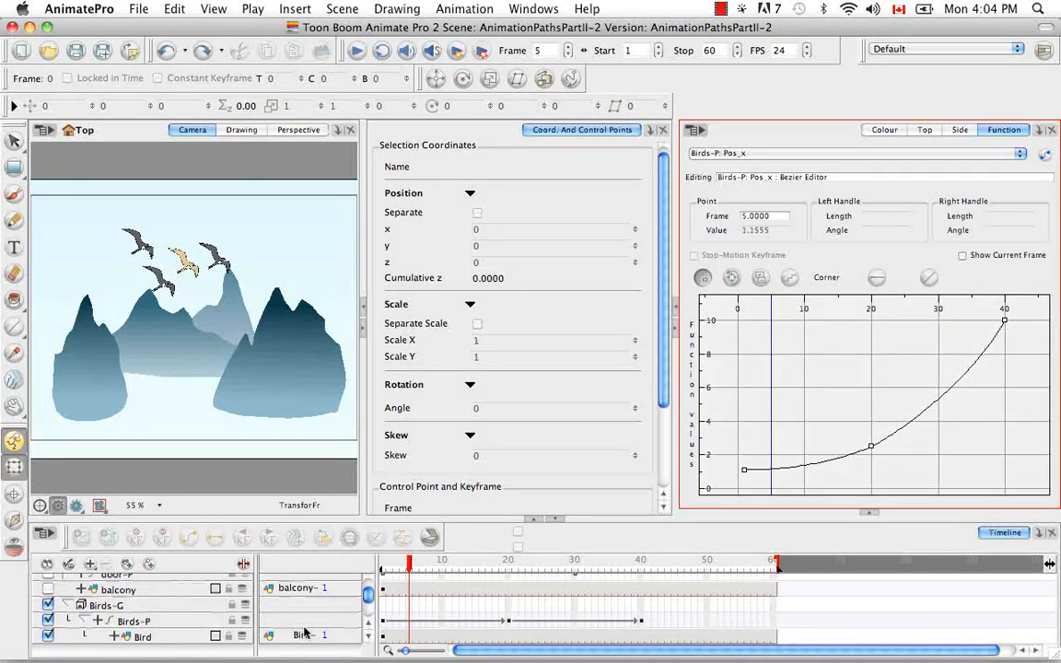
click(179, 623)
double_click(181, 627)
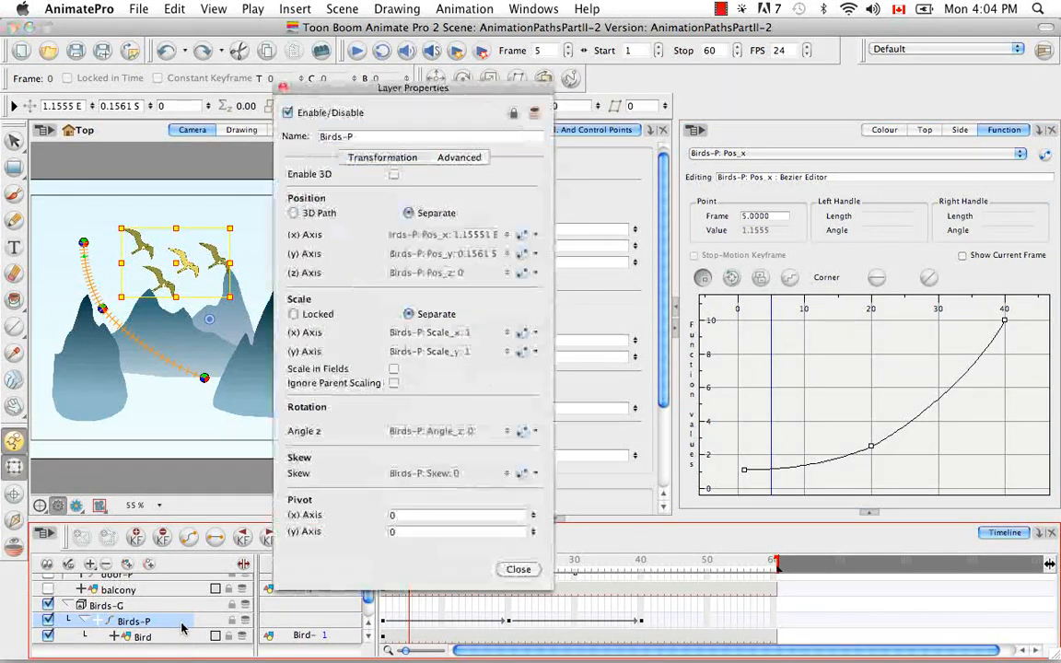
click(533, 234)
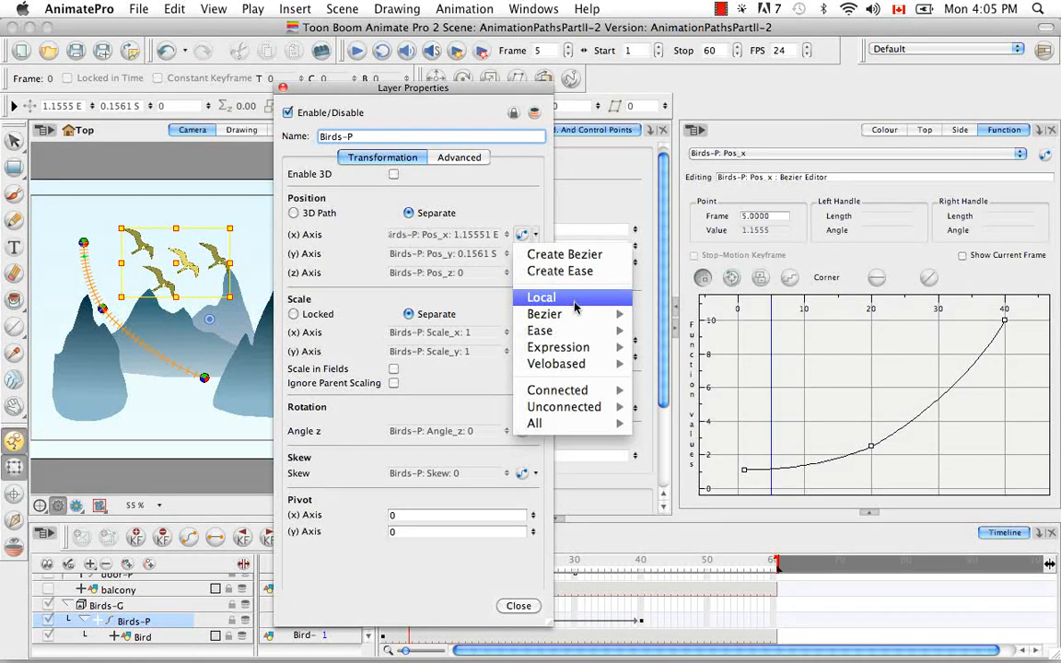
mouse_move(562, 352)
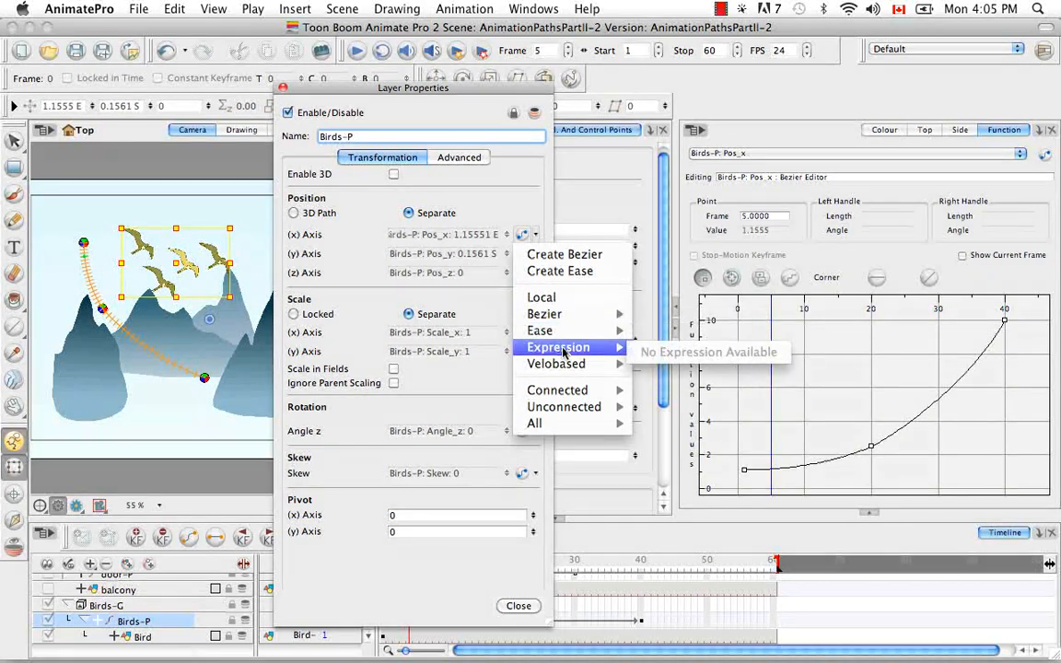
mouse_move(563, 319)
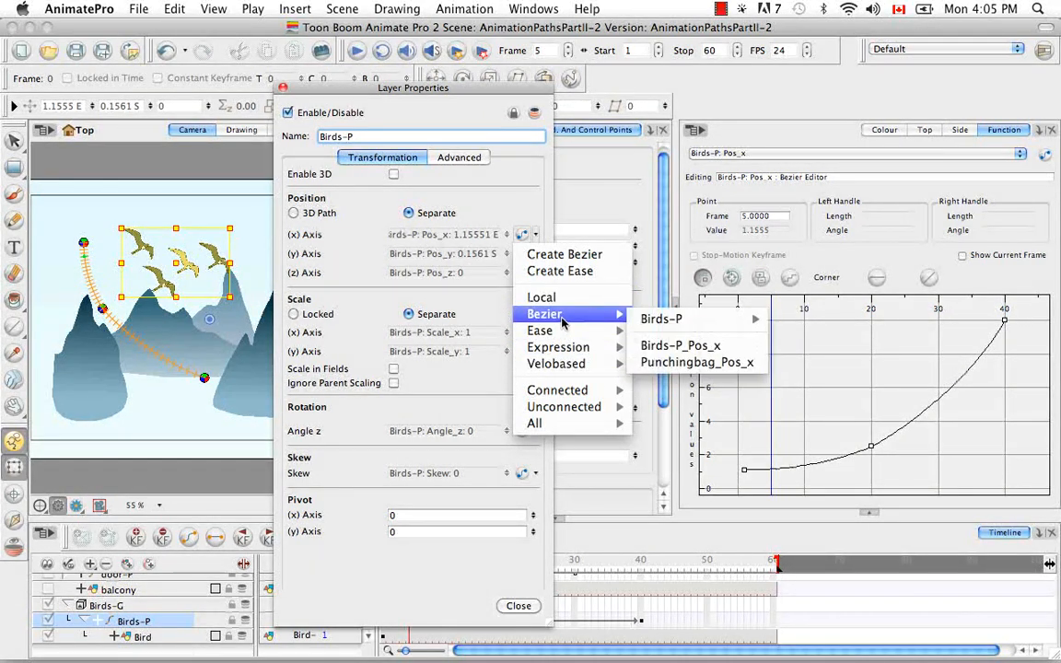
mouse_move(727, 328)
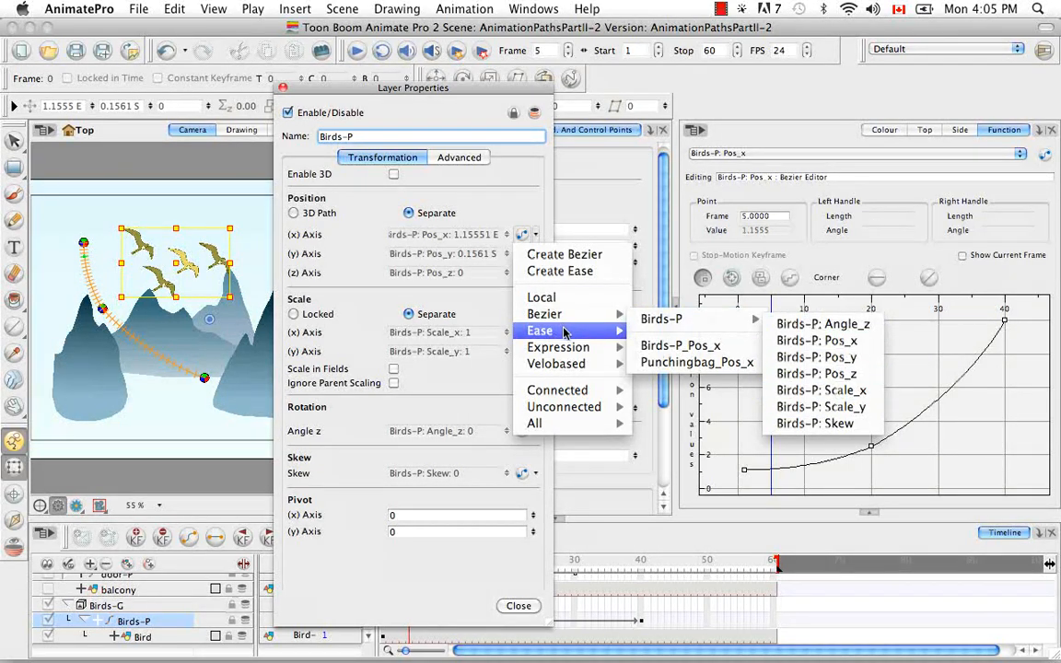
mouse_move(613, 330)
mouse_move(606, 352)
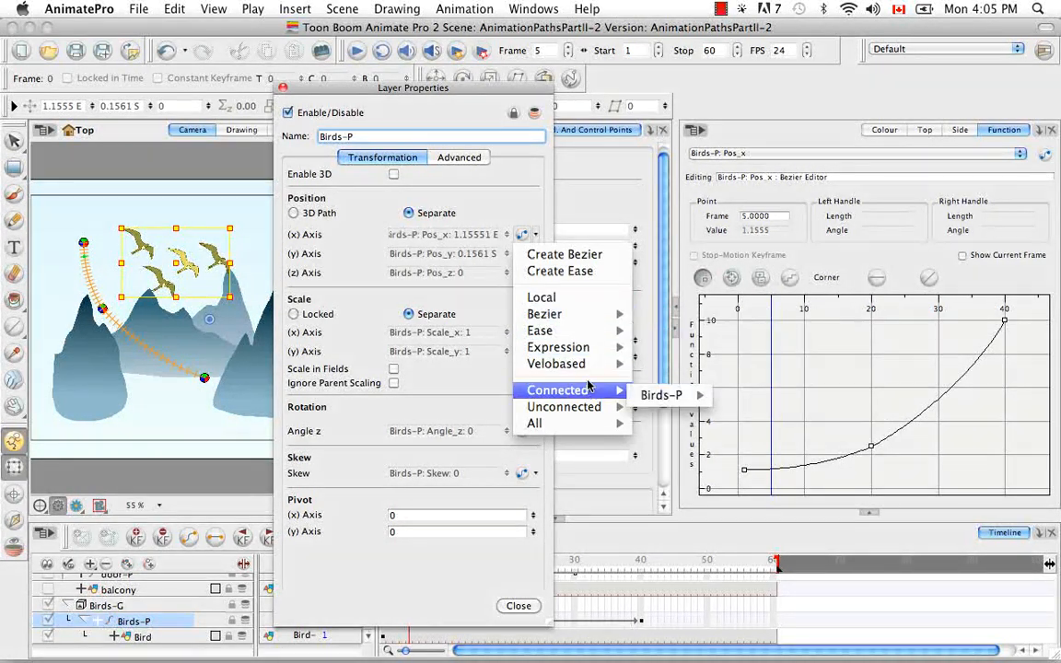
mouse_move(587, 394)
mouse_move(645, 396)
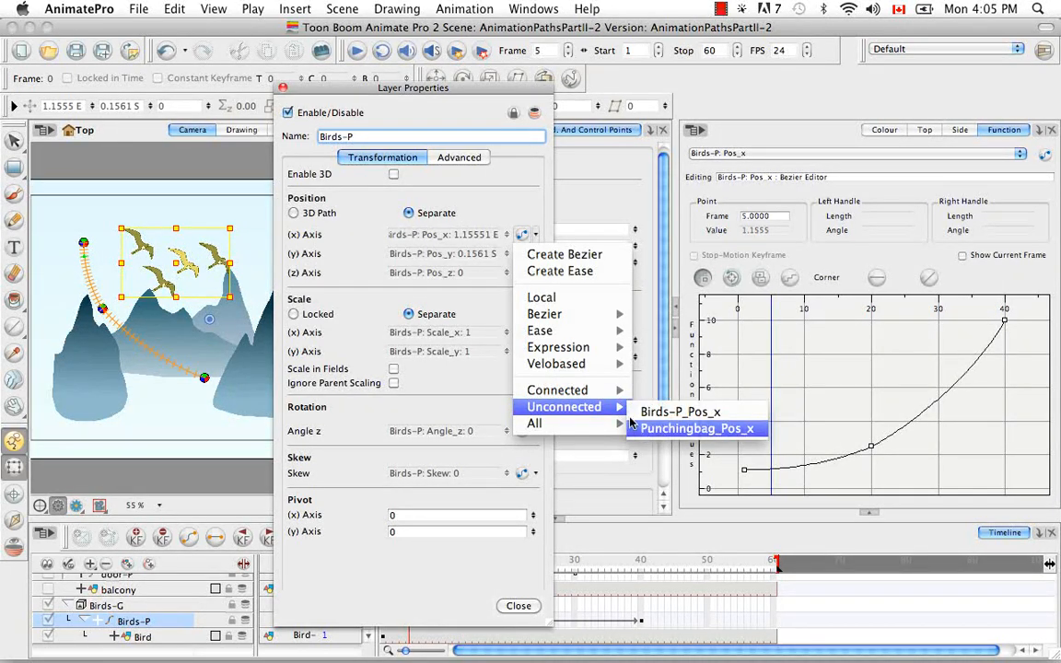
mouse_move(553, 425)
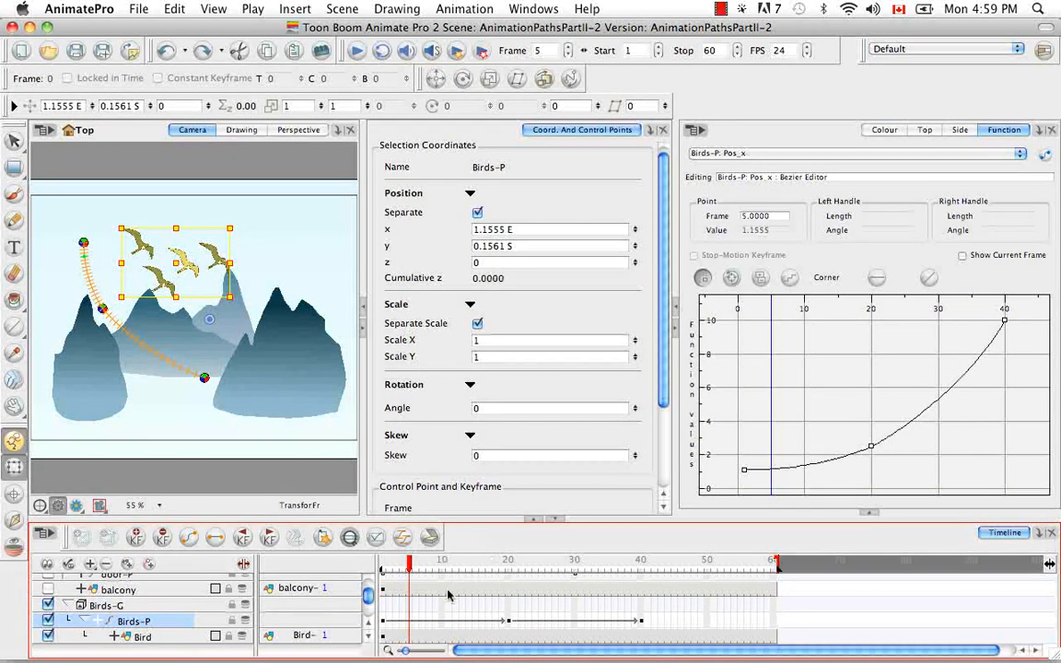
Step: Hide the Birds-G group and show the Punchingbag-P, Punchingbag and Dojo layers
click(70, 606)
click(48, 605)
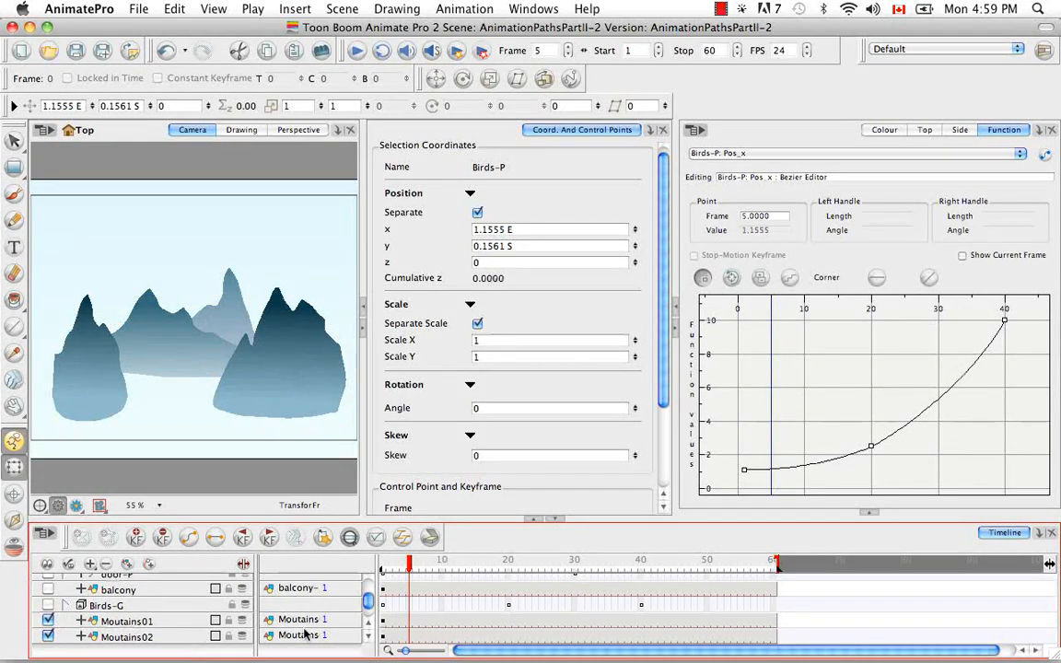
scroll(299, 636, up, 4)
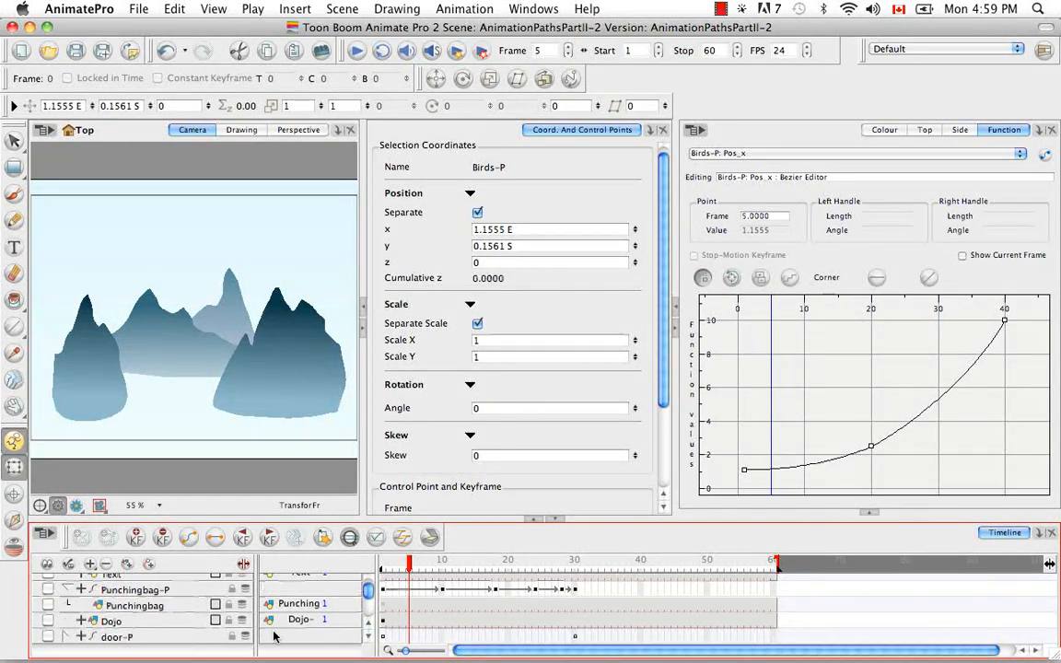
click(48, 605)
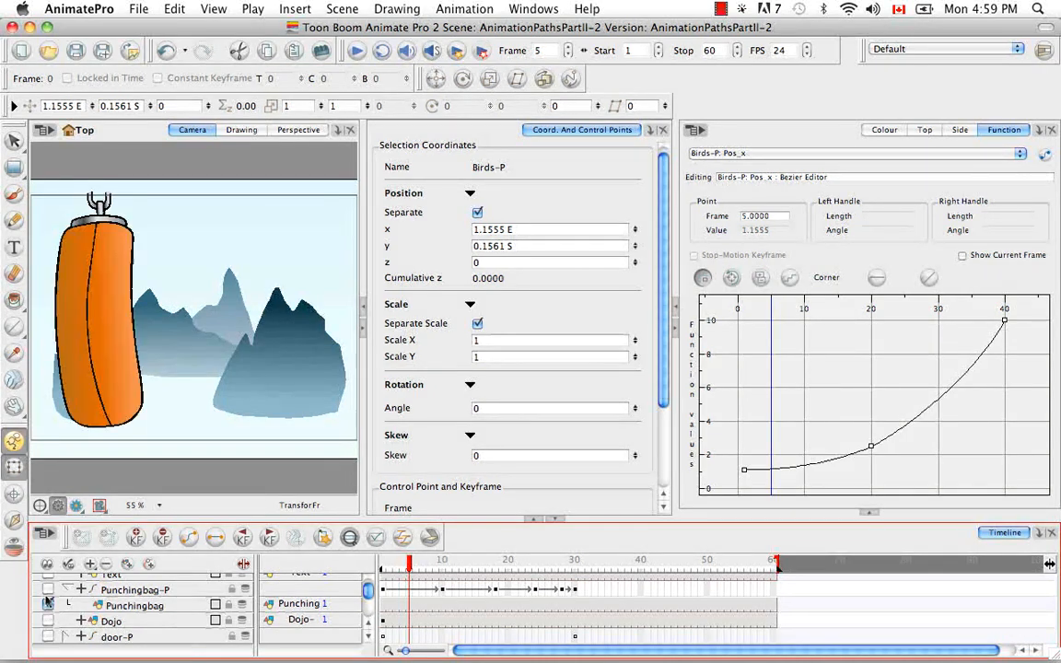
click(48, 589)
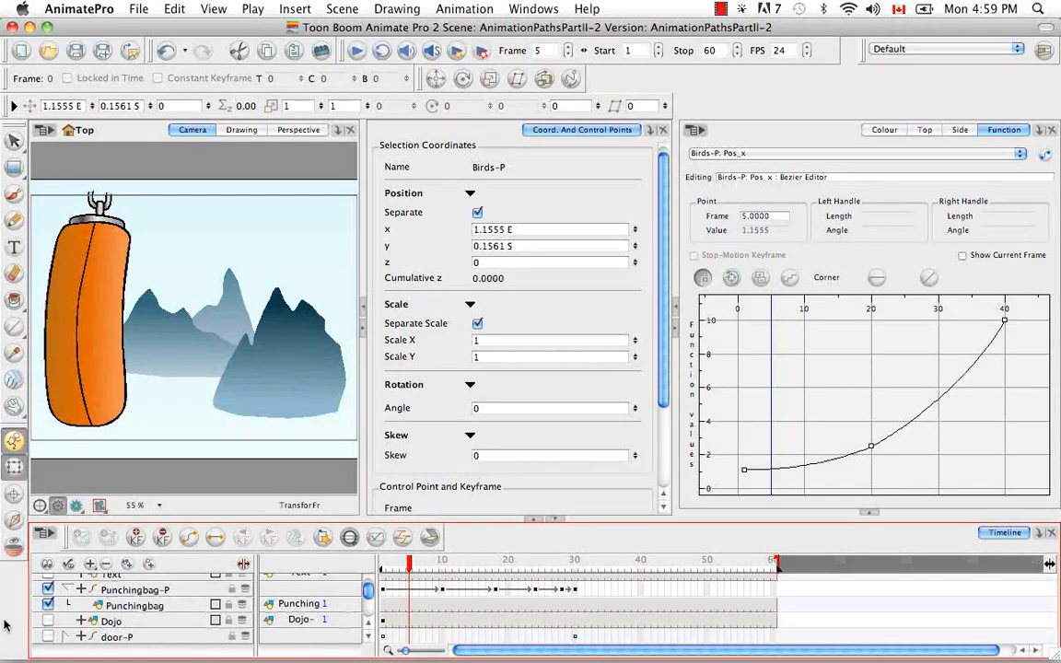
click(48, 621)
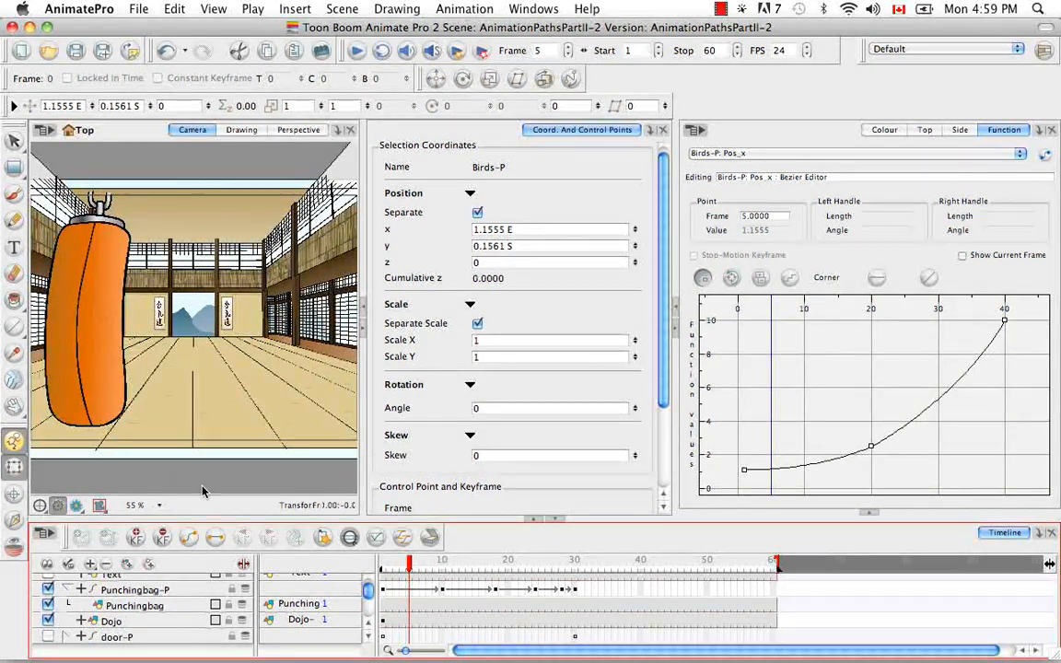
Step: Scrub the playhead to frame 30 to preview the punching bag's motion
click(367, 624)
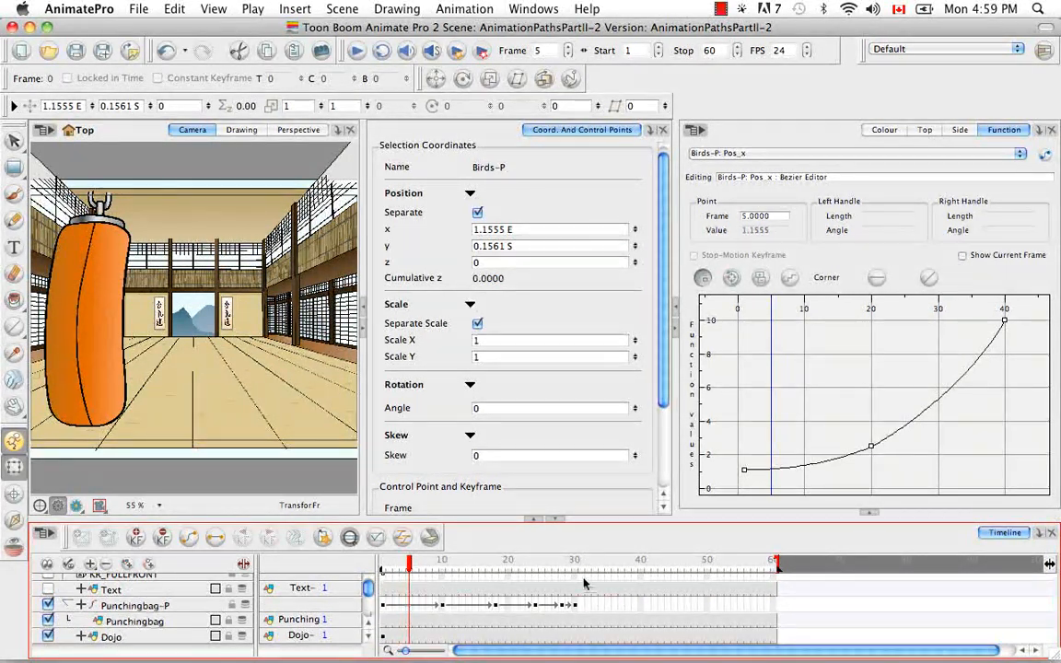
drag(413, 568, 573, 568)
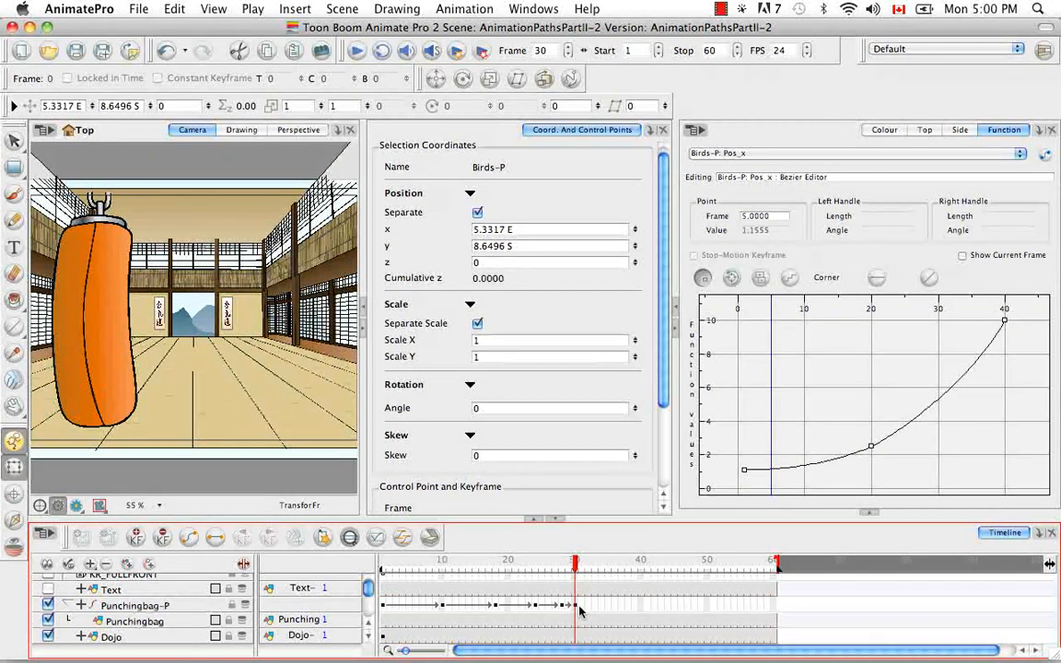
Step: Select the Punchingbag-P cells from frame 1 to 30 and copy them from the timeline
click(384, 606)
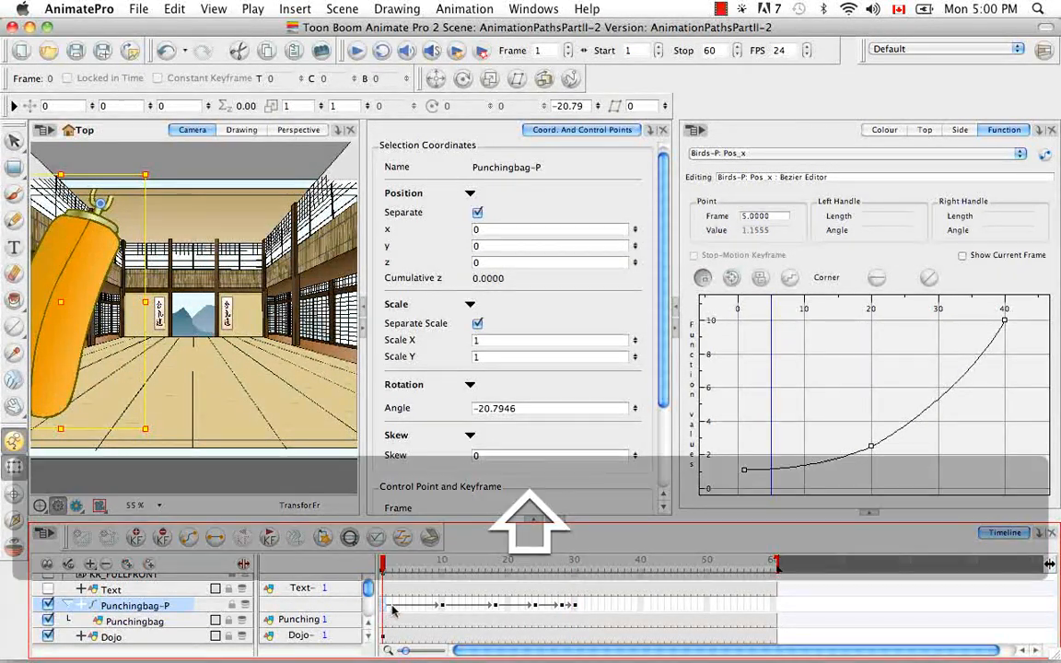
shift+click(579, 606)
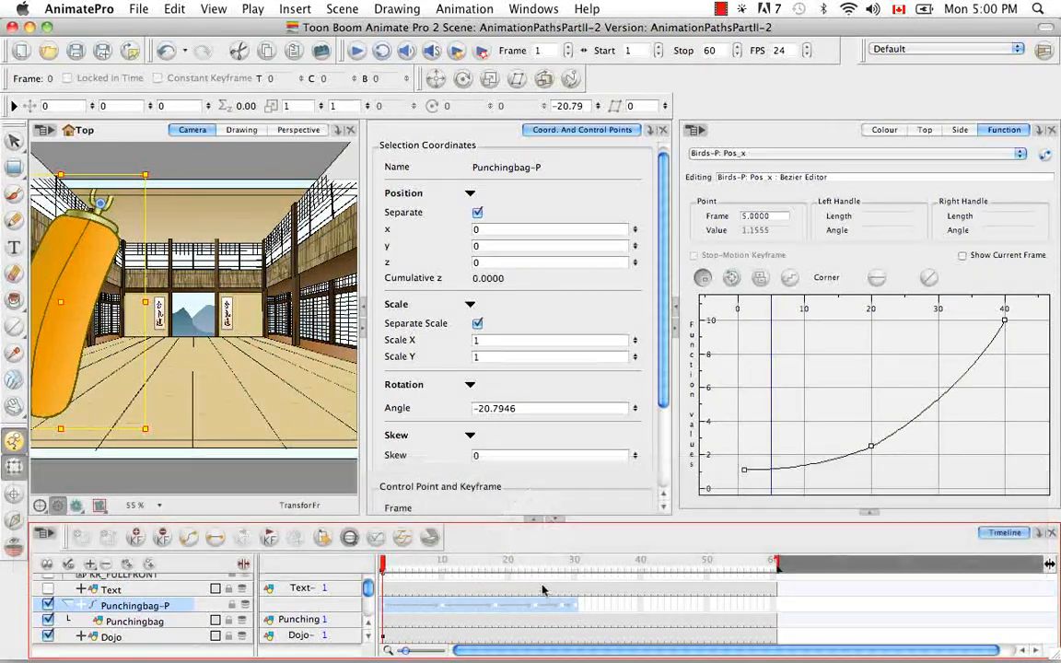
right_click(574, 609)
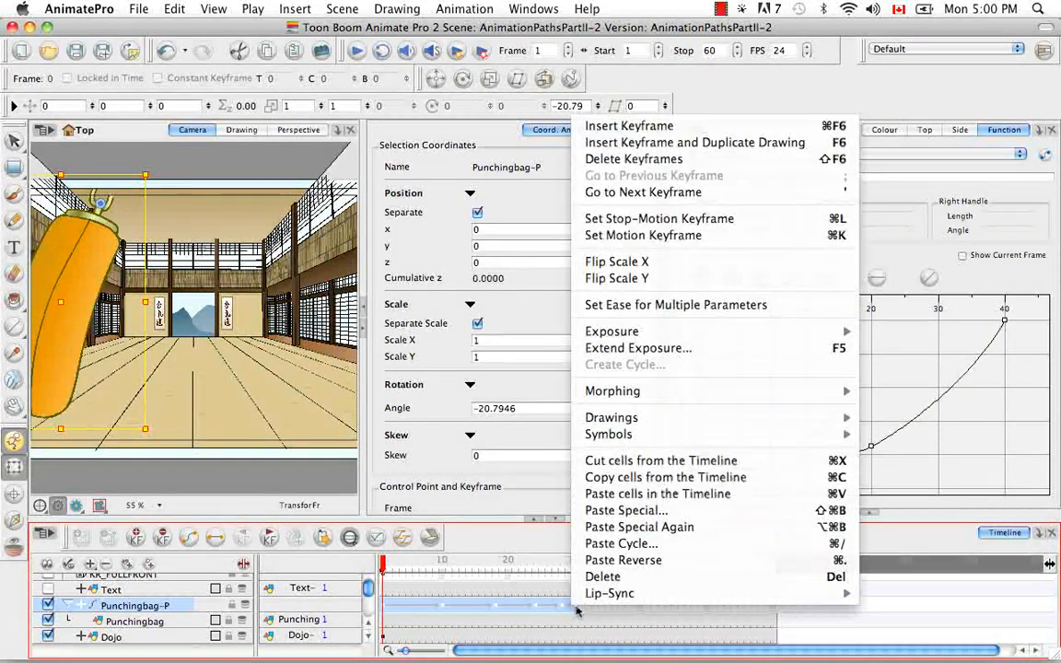
click(612, 479)
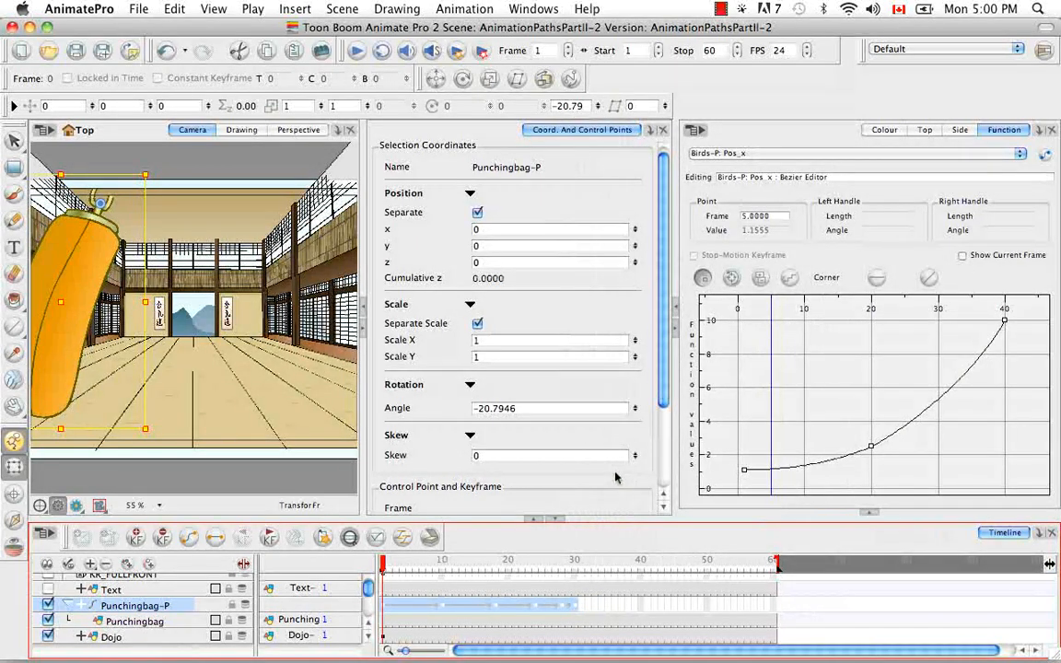
Step: Paste the copied cells at frame 31 of Punchingbag-P as a cycle of 3 with the Reverse->Forward cycle type
click(594, 564)
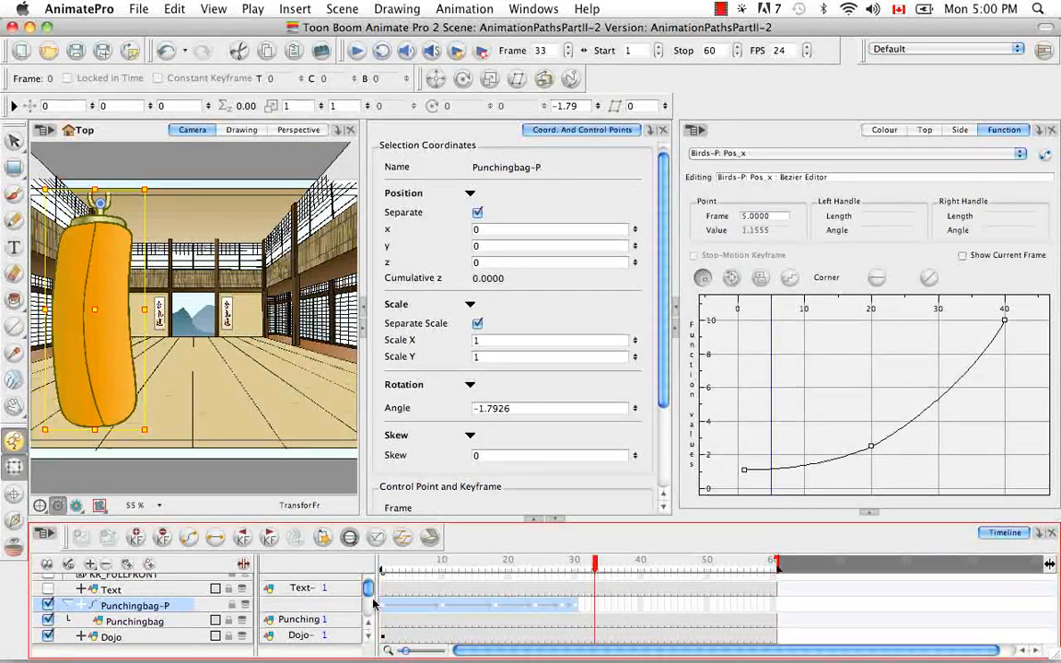
click(586, 605)
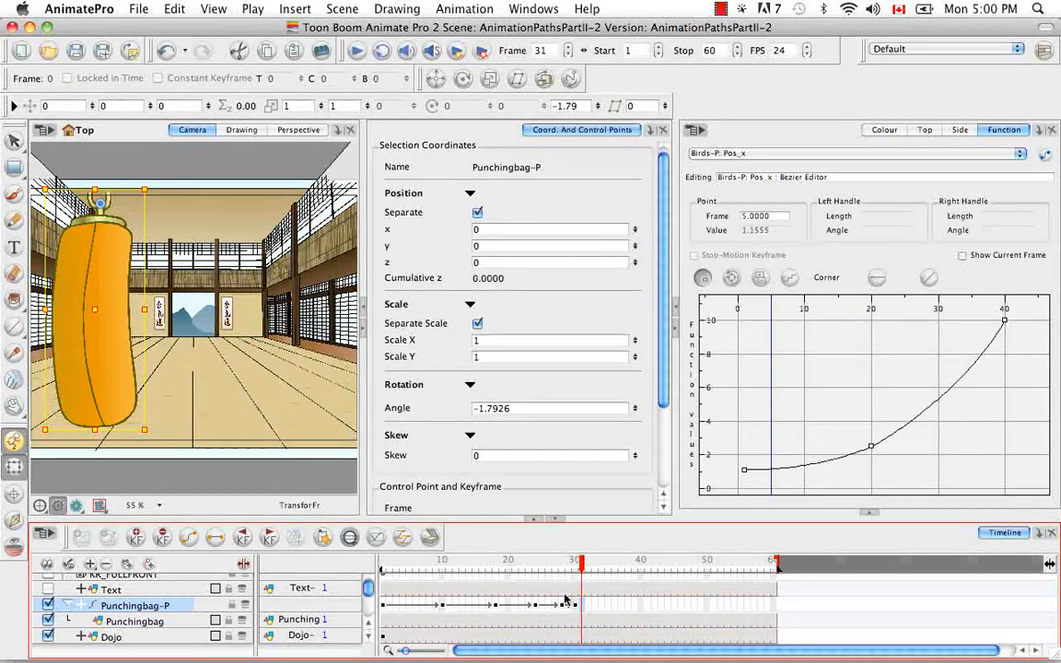
drag(581, 560, 707, 560)
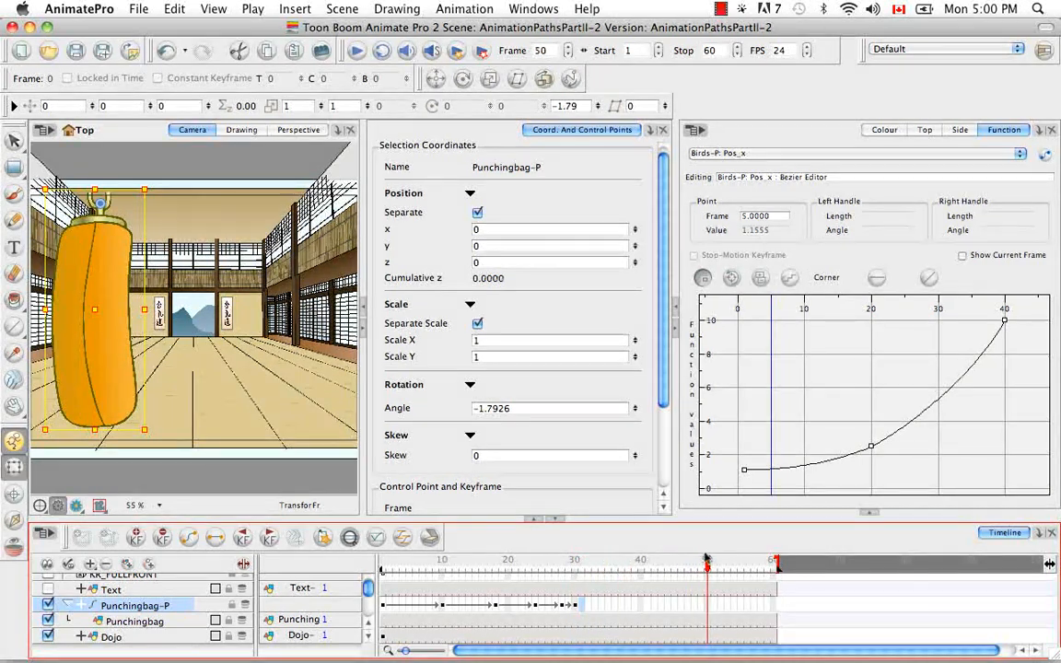
click(583, 604)
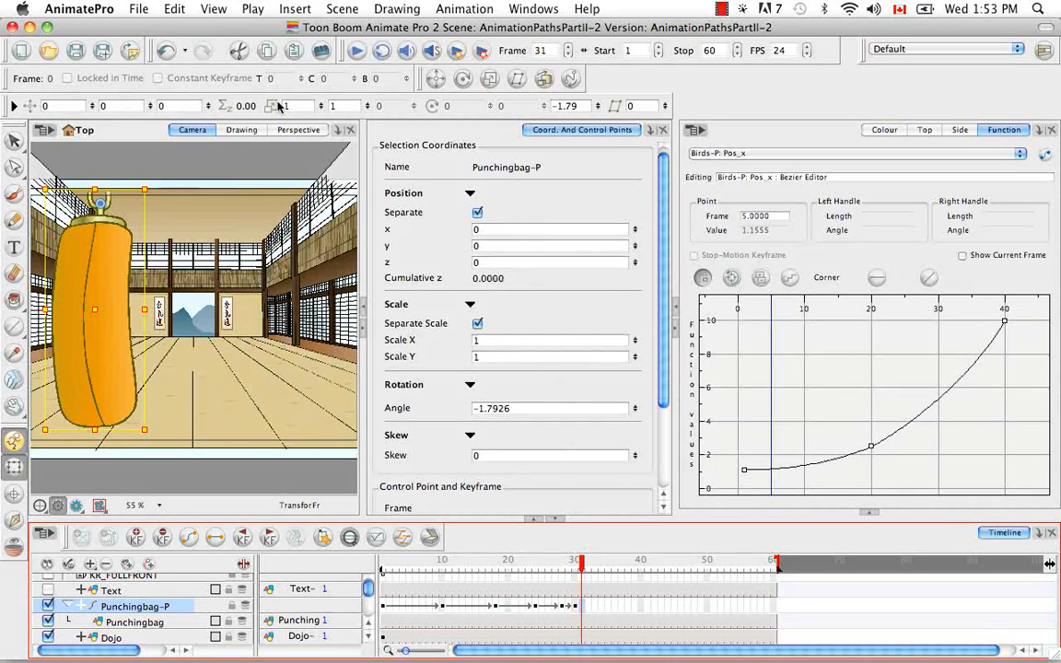
click(174, 8)
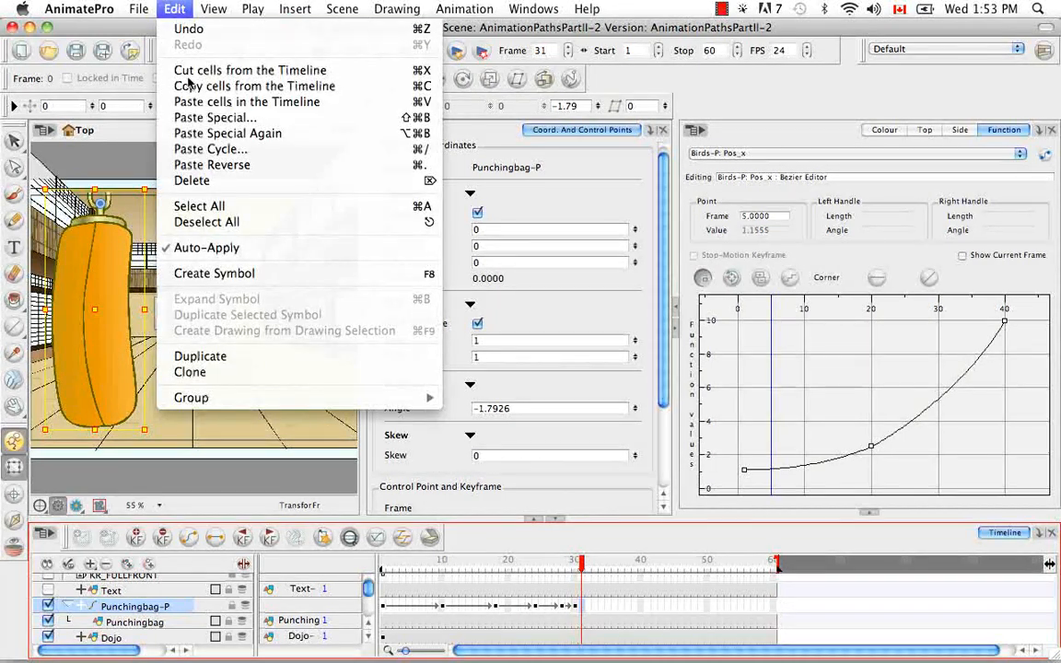
click(188, 148)
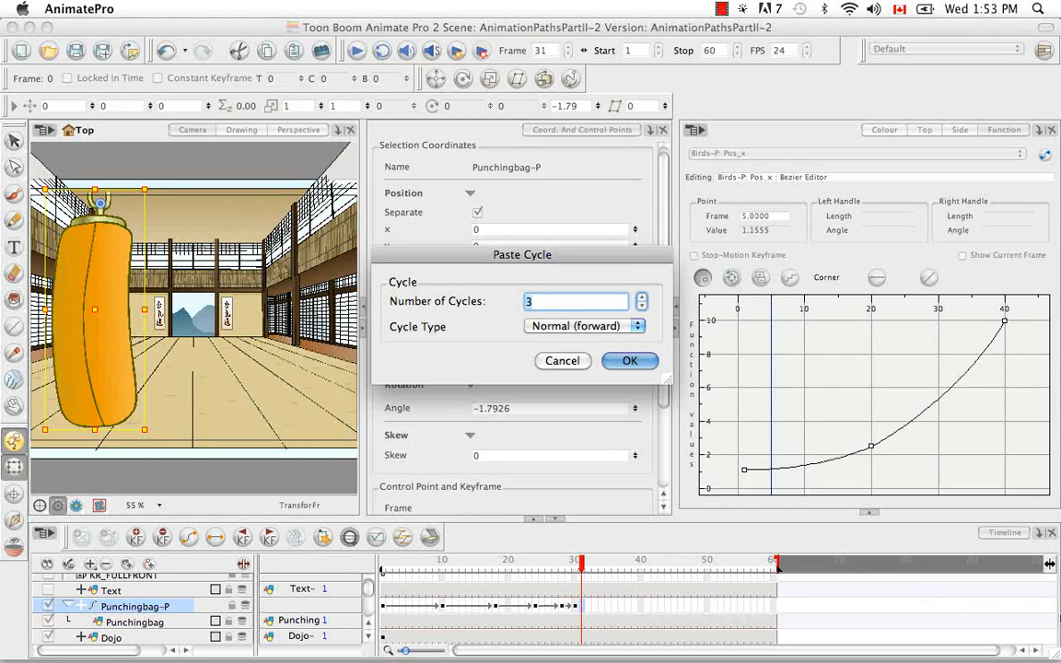
click(636, 326)
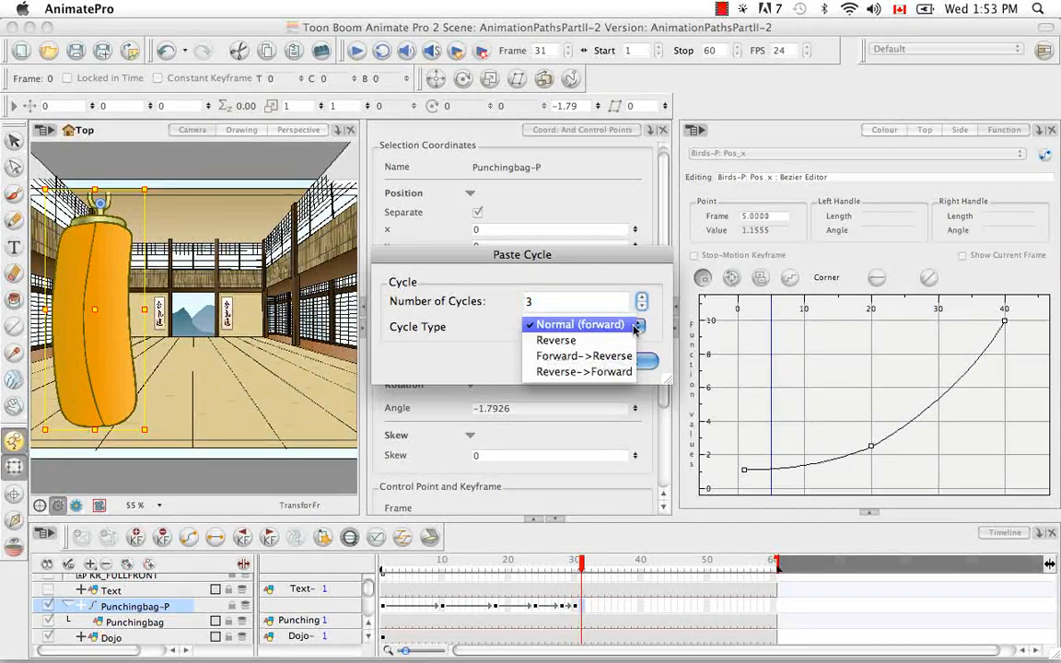
click(613, 340)
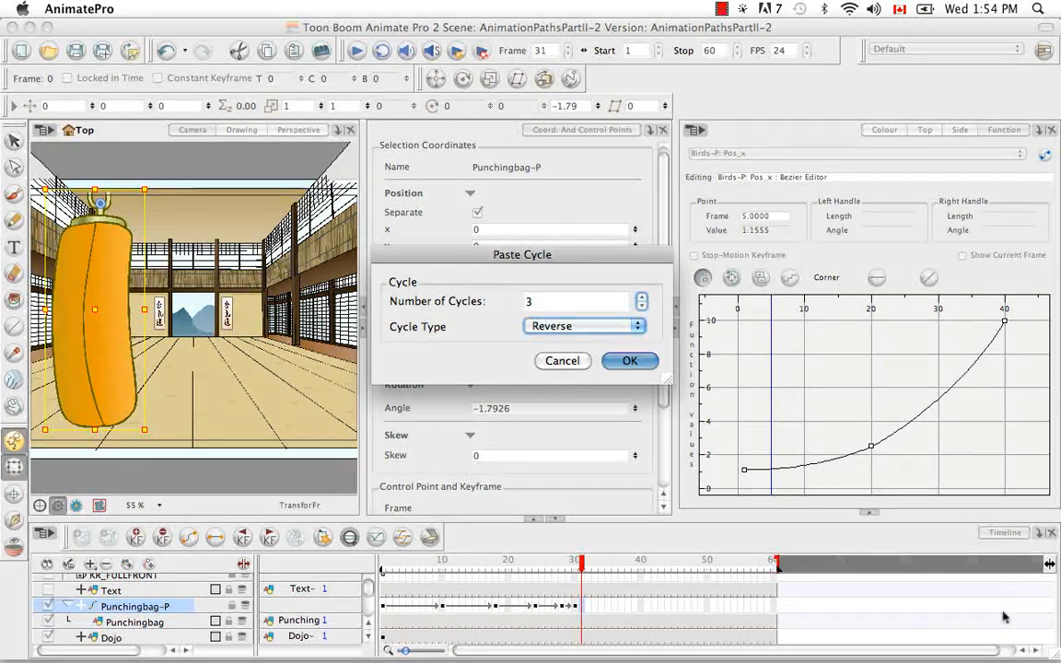
click(638, 327)
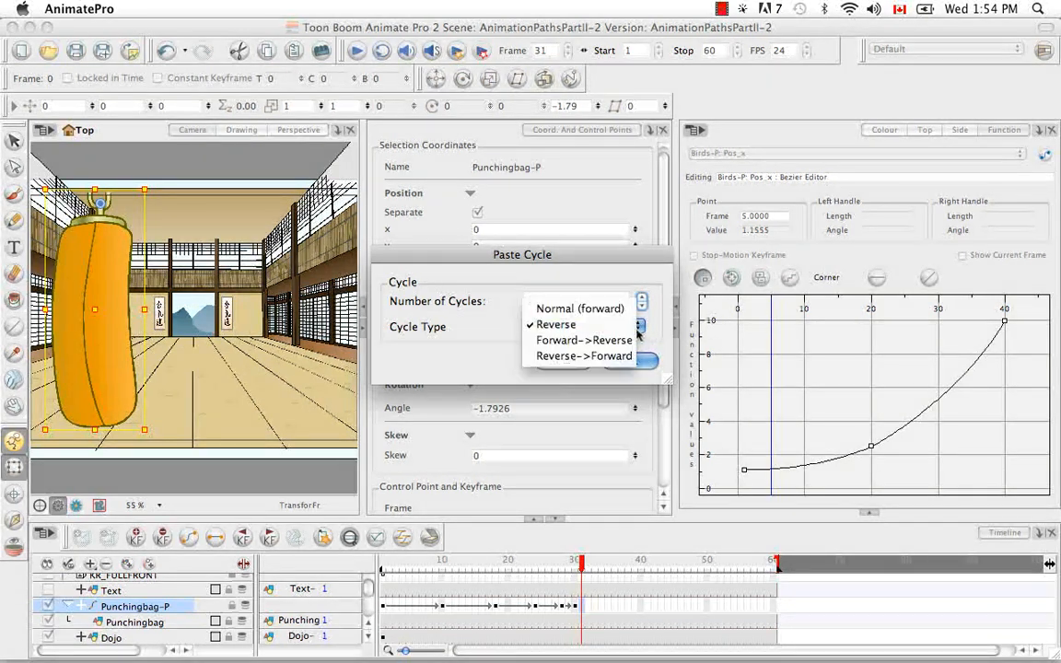
click(575, 341)
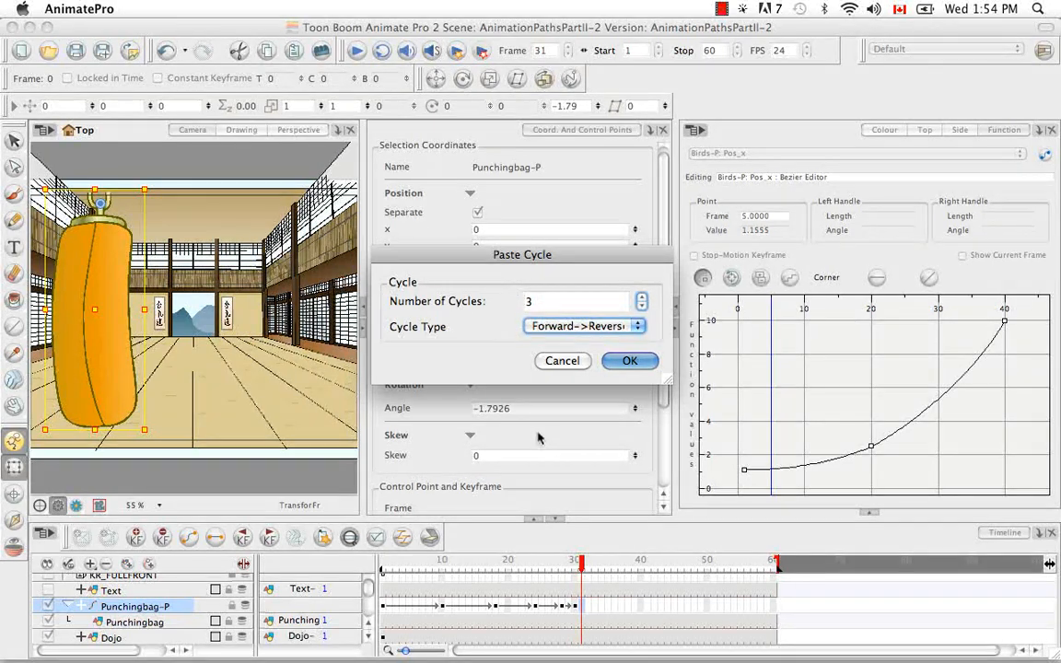
click(581, 326)
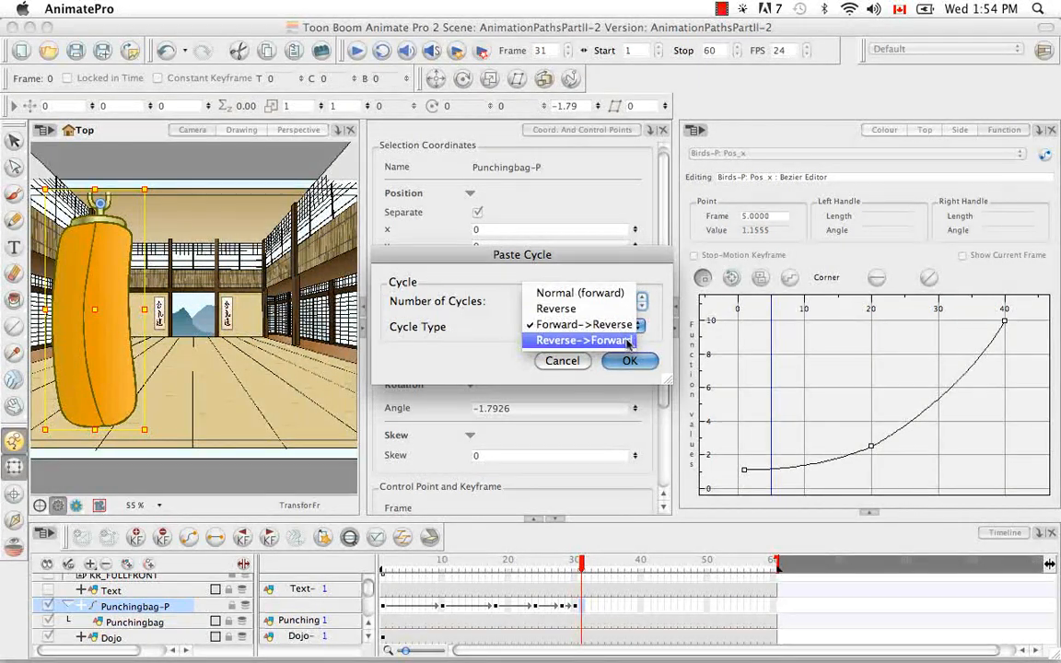
click(629, 341)
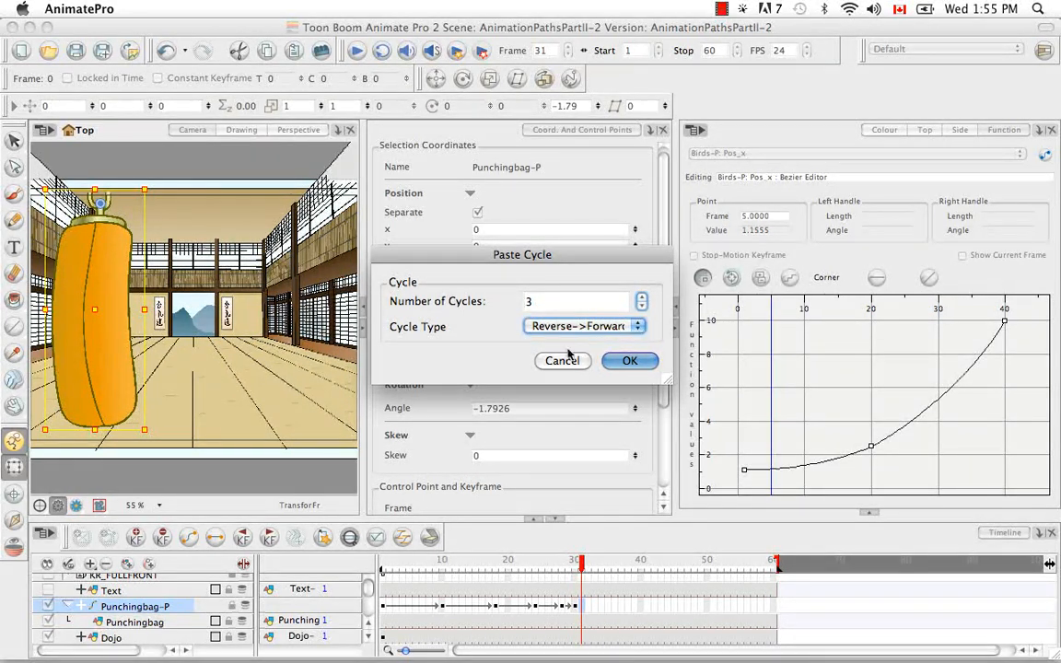
click(628, 361)
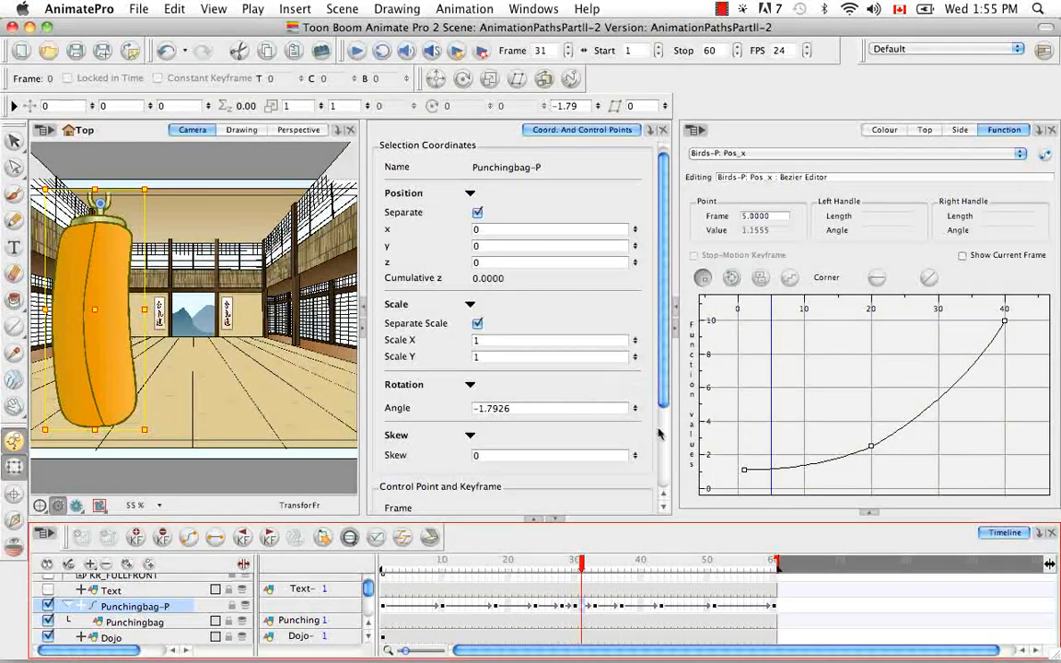
Step: Extend the scene end marker to frame 127 and scroll through the timeline
drag(777, 578, 1041, 564)
scroll(645, 619, left, 6)
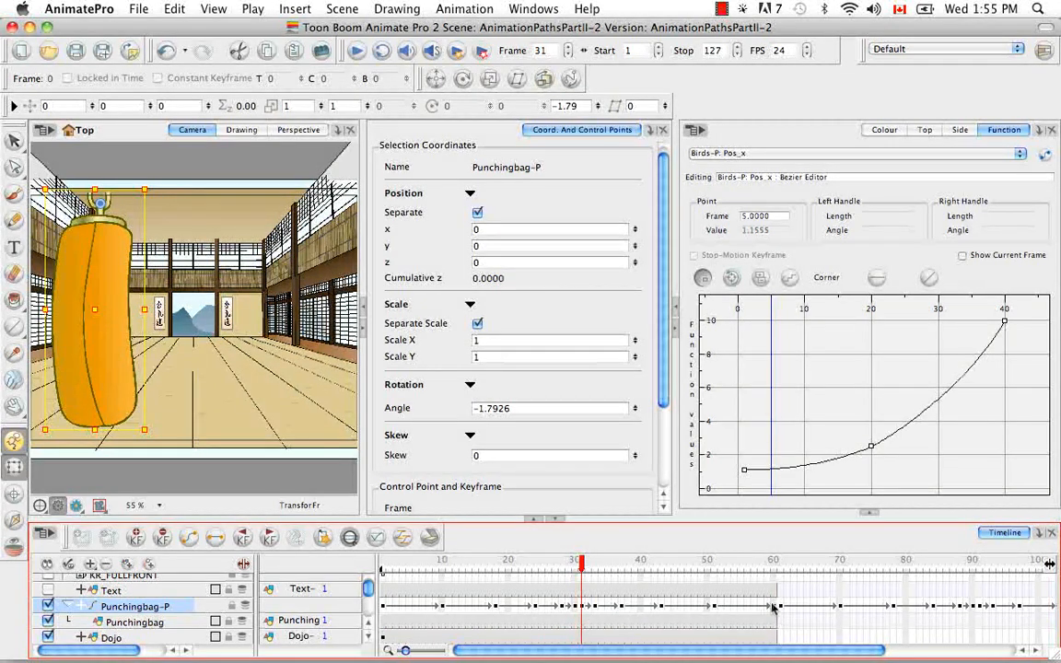
drag(851, 652, 1038, 640)
drag(859, 651, 723, 661)
Step: Undo the scene extension and the pasted cycle
key(cmd+z)
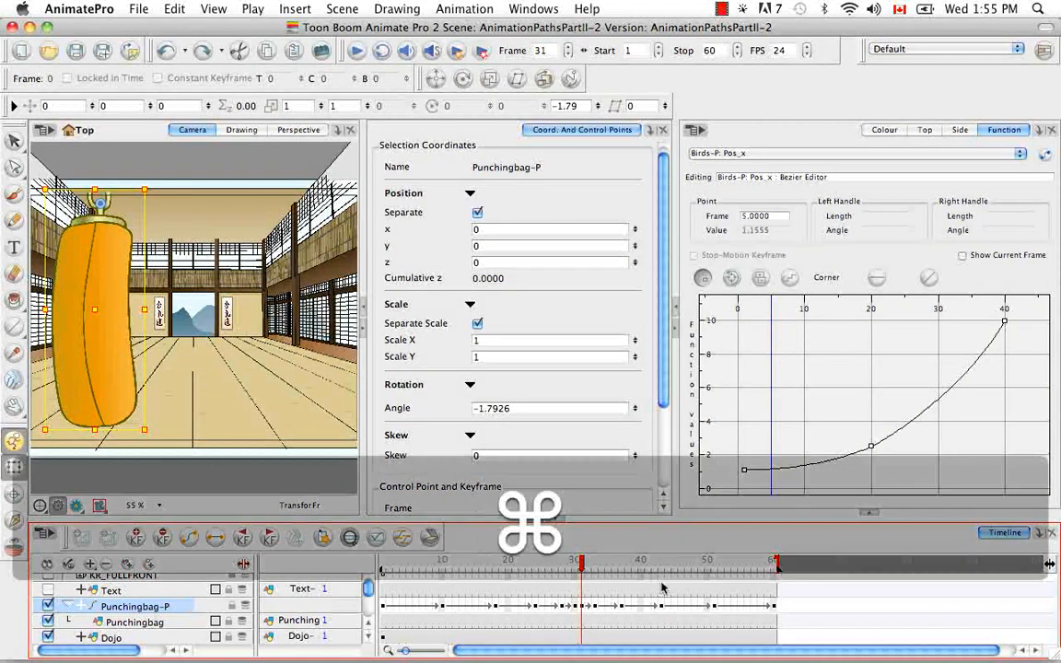
key(super+z)
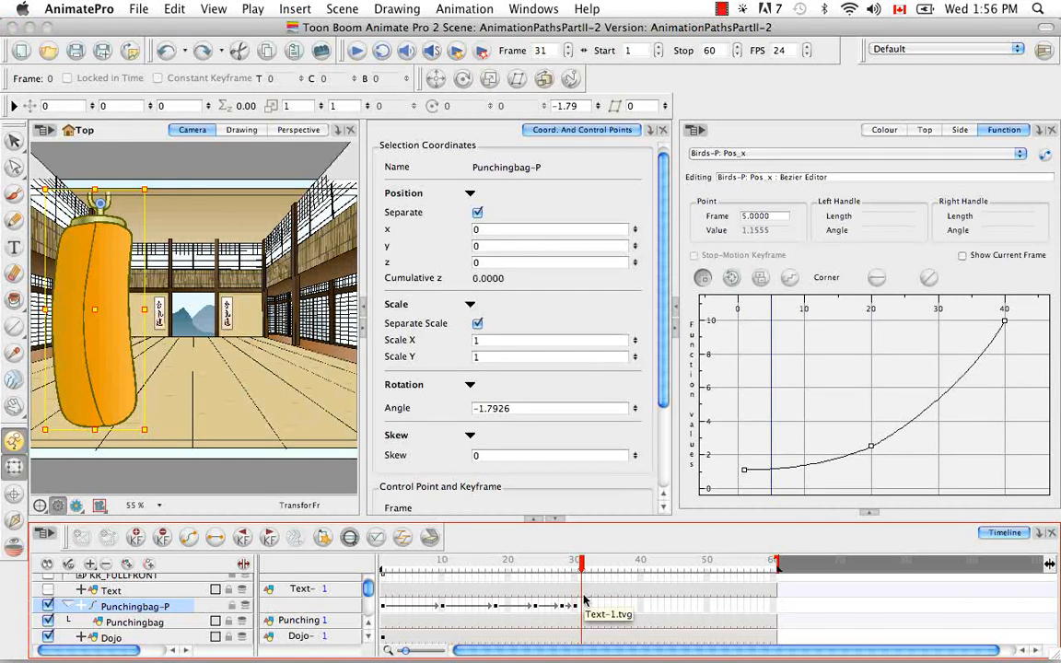
Step: Return to frame 1 and copy the Punchingbag-P cells from frames 1 to 30 again
key(shift+comma)
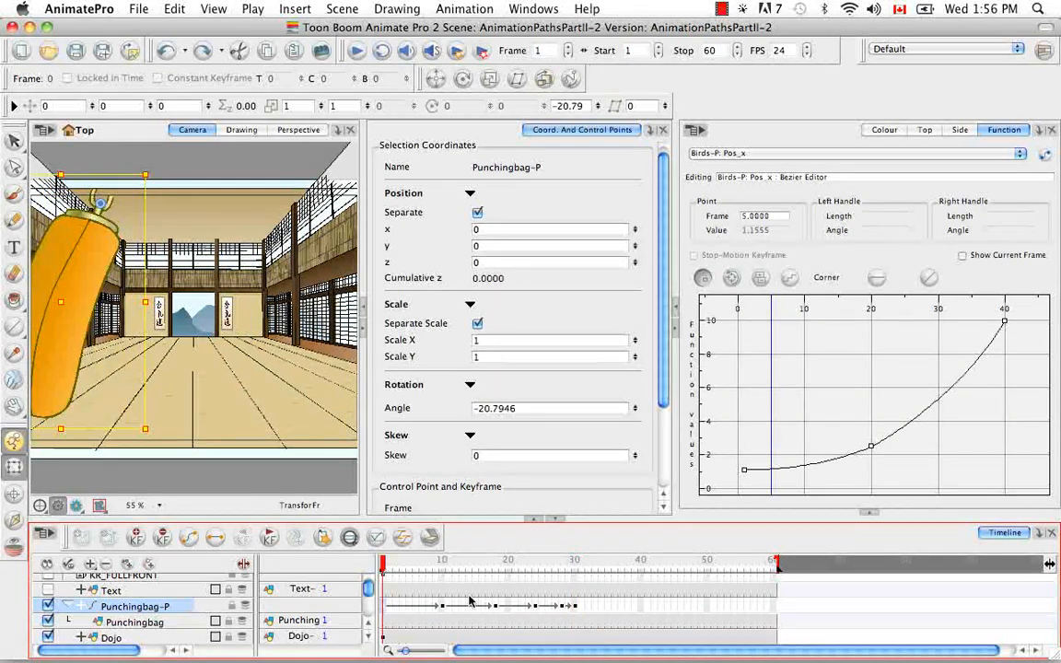
shift+click(575, 607)
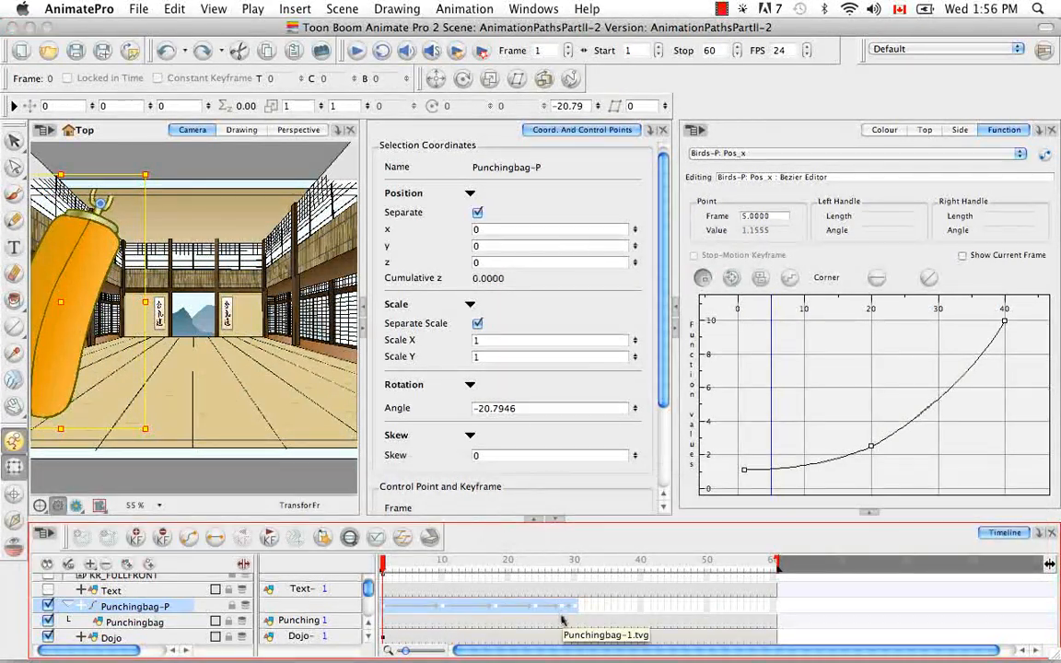
right_click(564, 620)
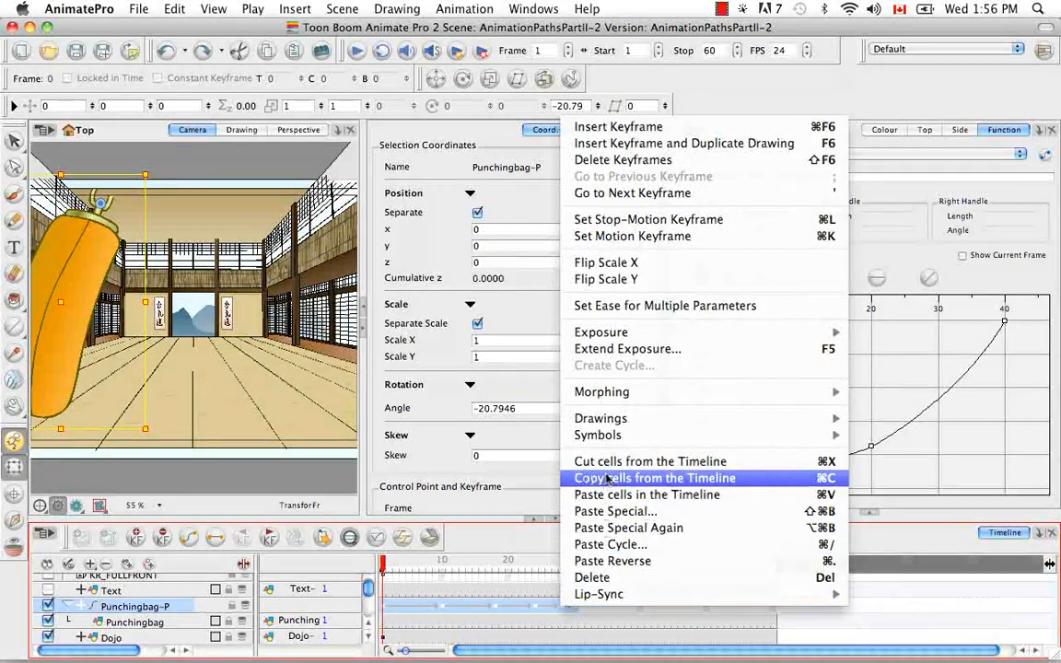
click(608, 478)
Step: Paste Special at frame 31 with Do Nothing for drawings, Scale and Skew keyframes off, 3 Reverse->Forward cycles
click(583, 608)
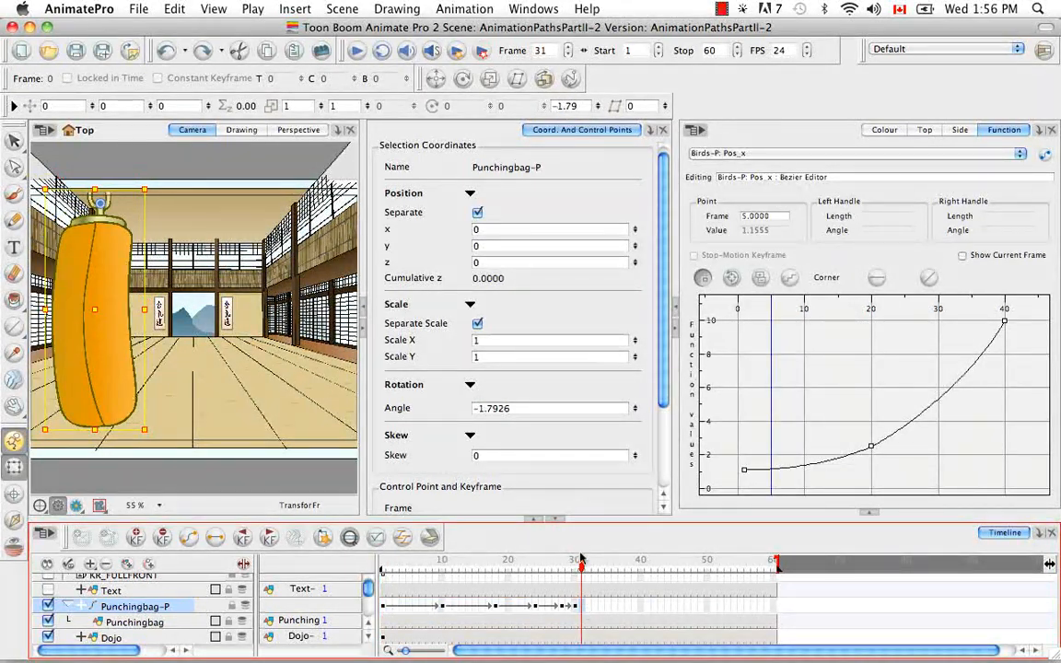
right_click(584, 608)
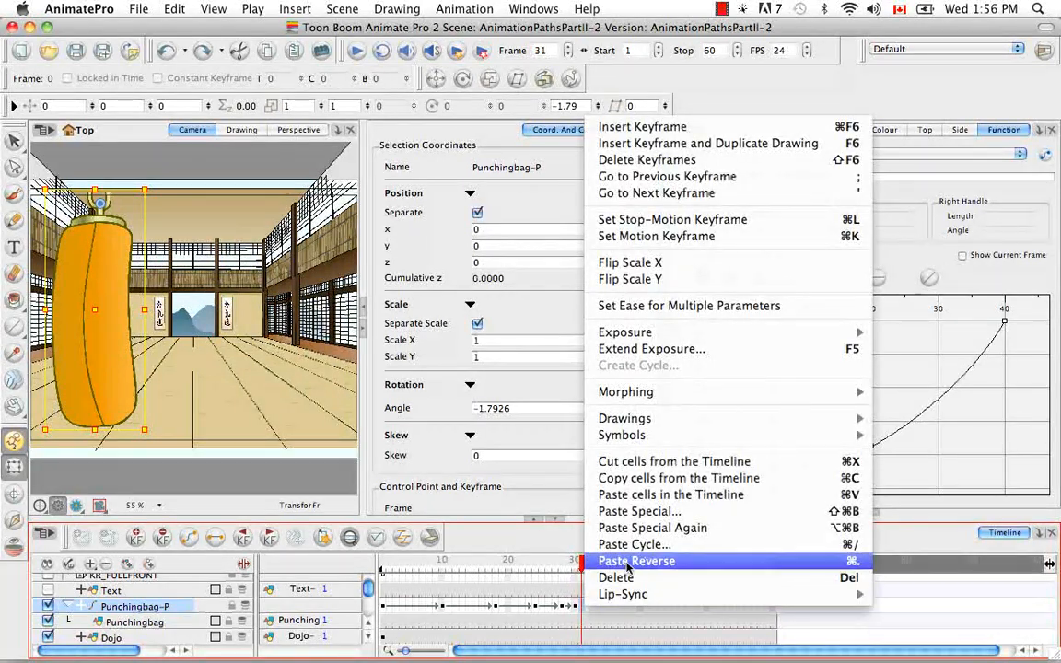
click(645, 511)
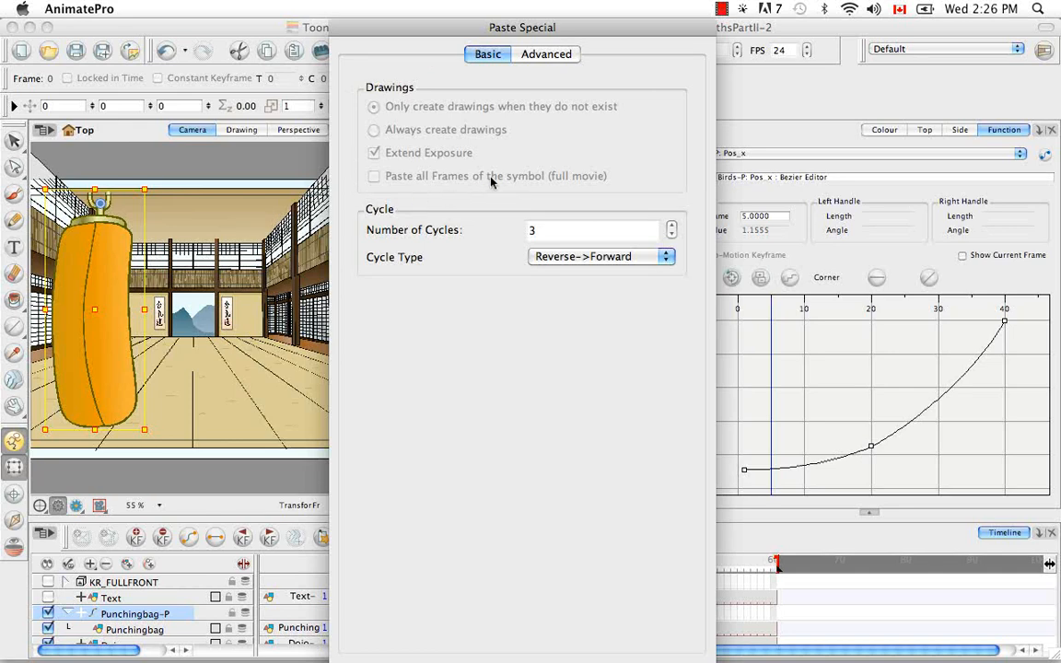
click(551, 54)
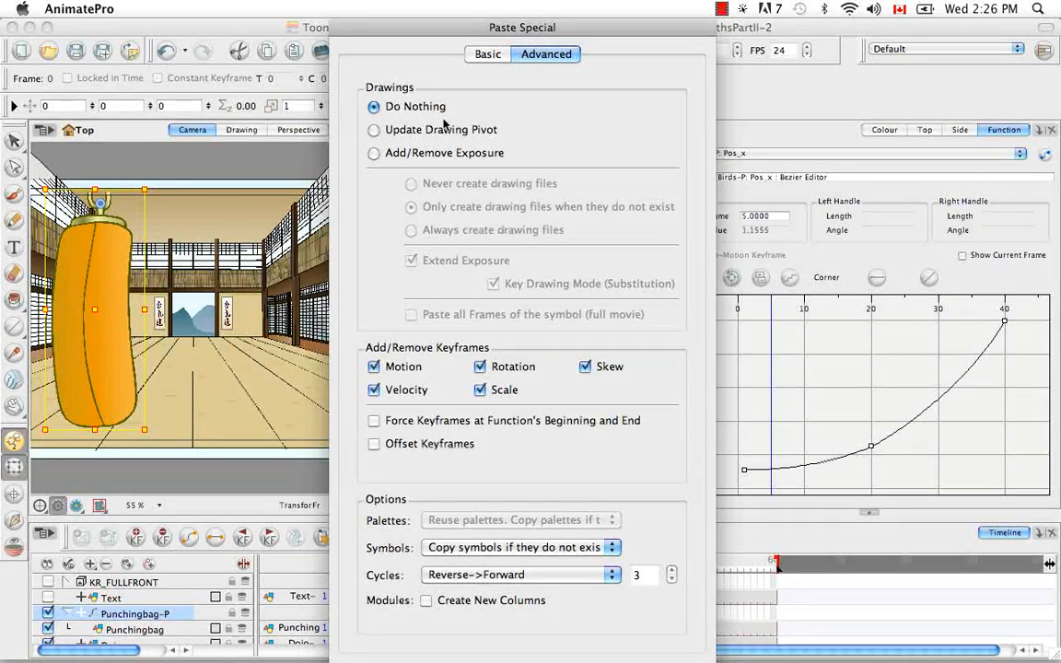
click(374, 152)
click(488, 53)
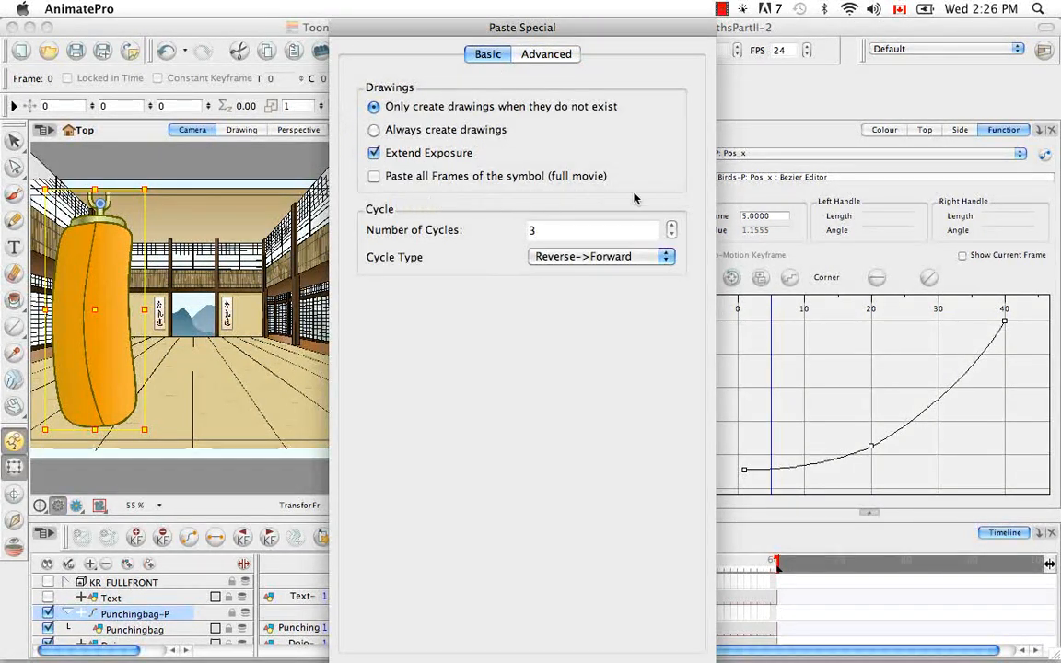
click(550, 54)
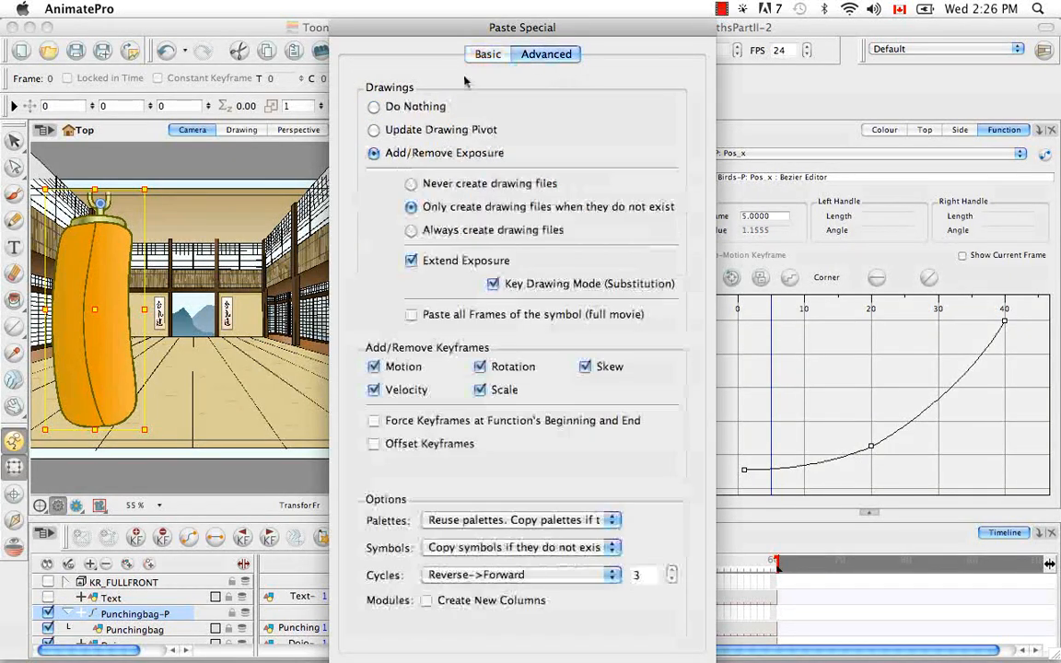
click(374, 107)
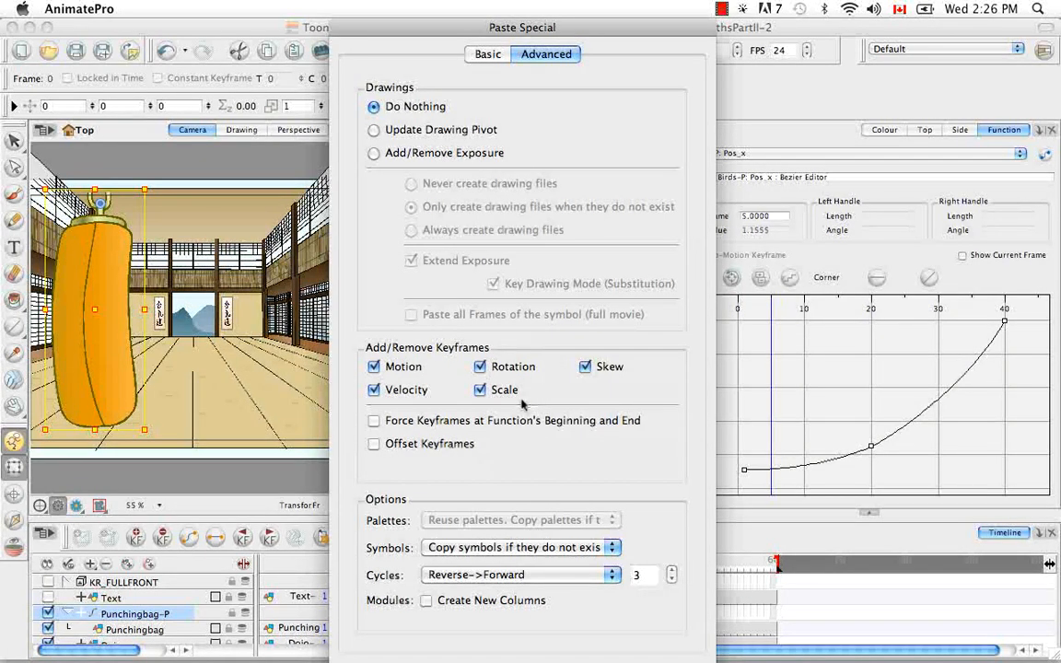
click(481, 390)
click(585, 367)
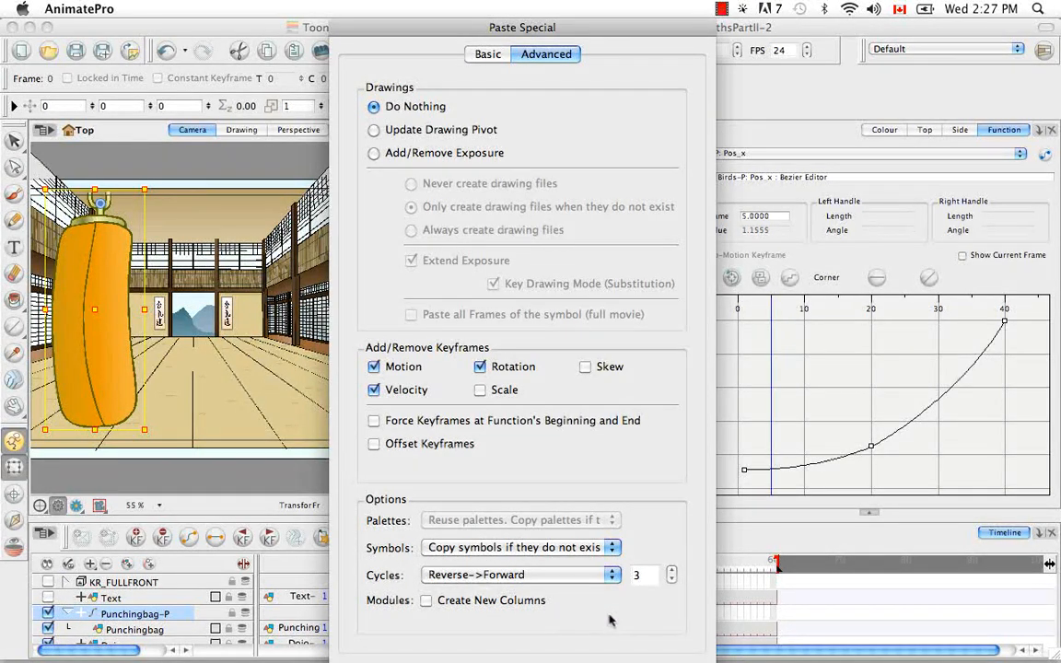
key(Return)
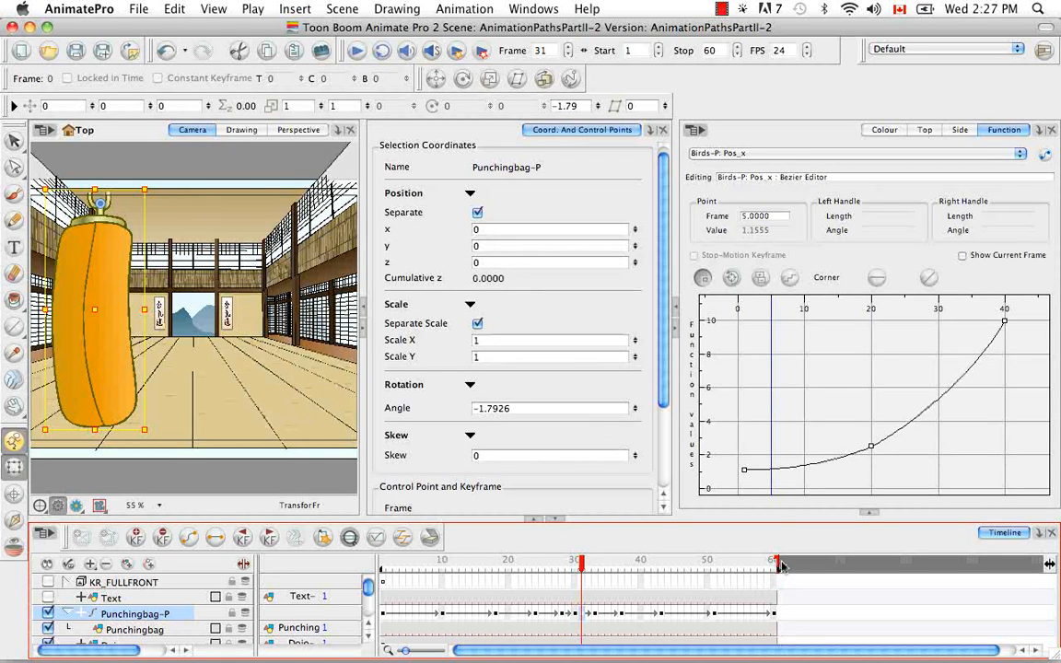
Step: Extend the scene to 119 frames and expand the Punchingbag-P layer to show its functions
drag(780, 564, 1012, 594)
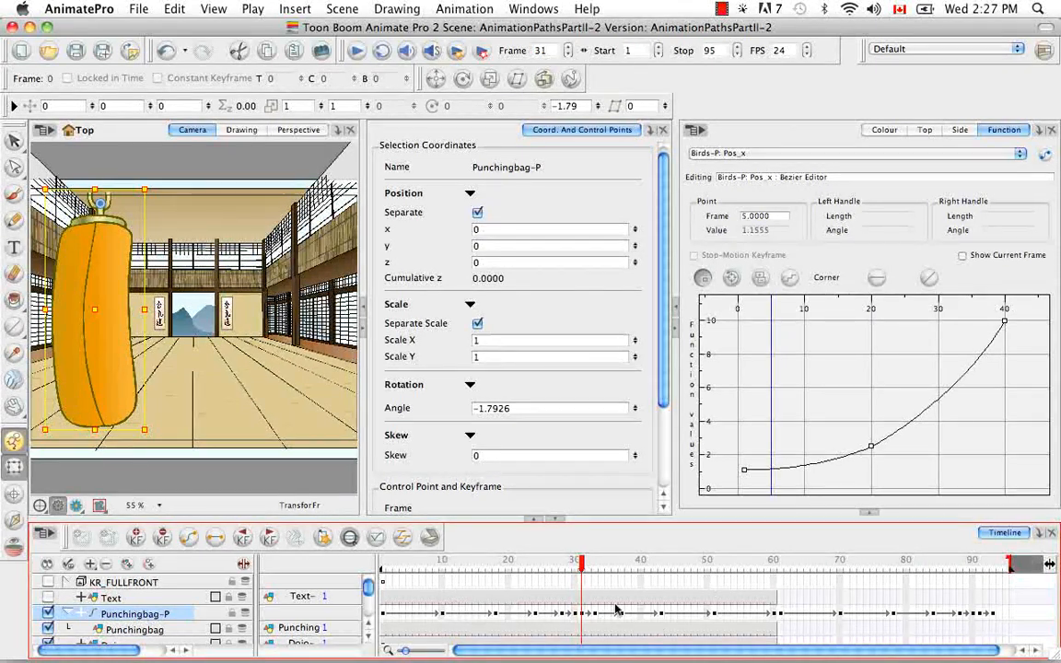
drag(1012, 567, 1040, 573)
drag(706, 650, 597, 655)
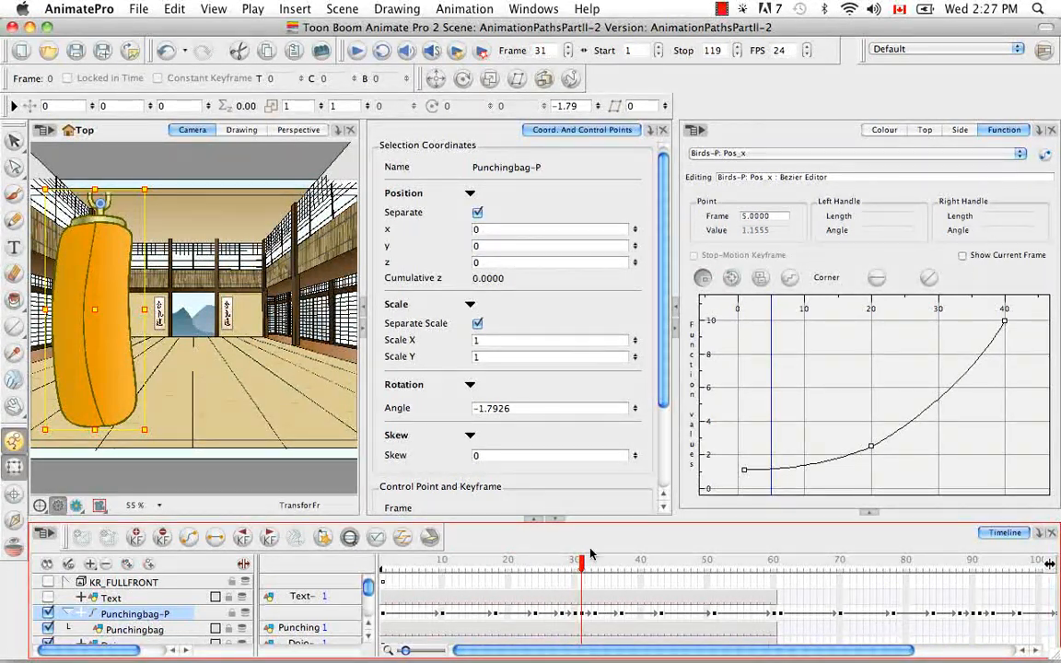
click(81, 613)
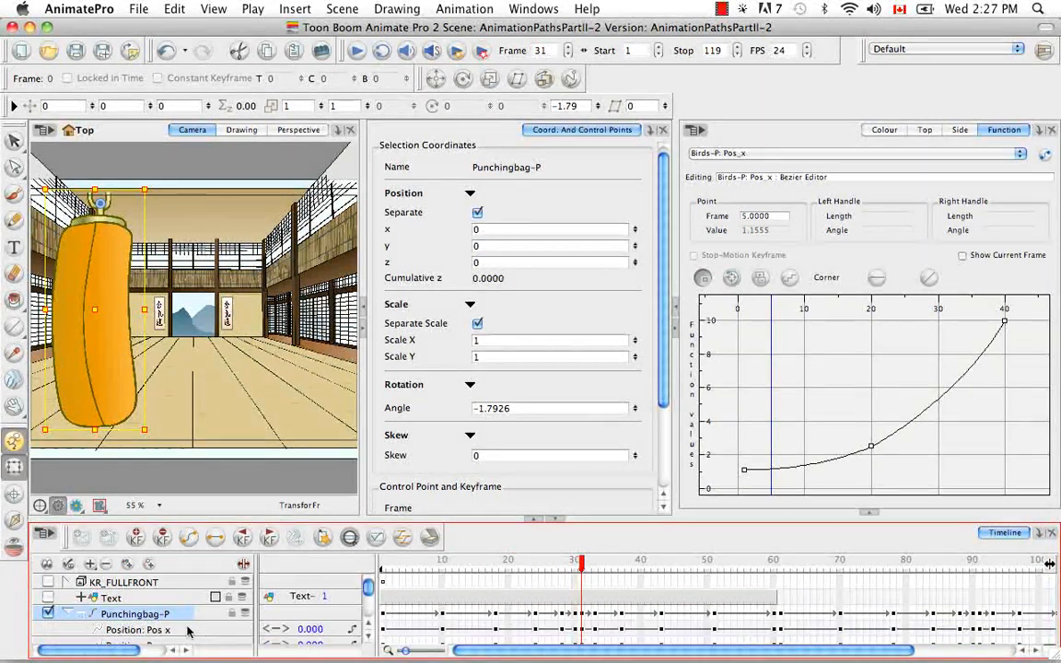
Step: Inspect the Punchingbag-P layer's Scale x, Scale y and Skew function curves, and collapse the layer afterwards
scroll(369, 638, down, 4)
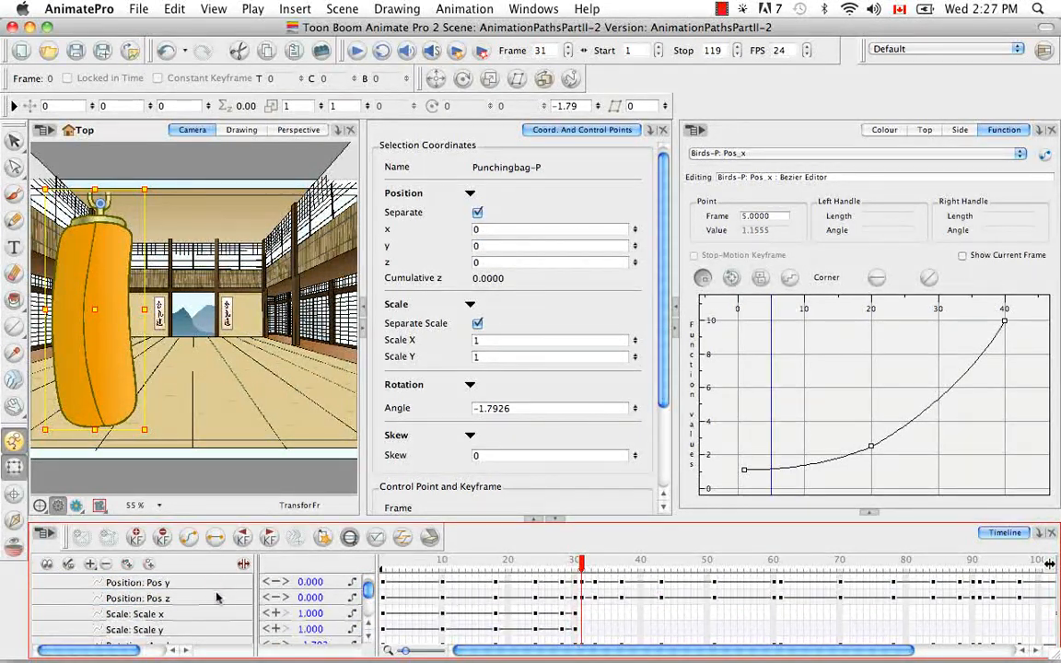
click(368, 636)
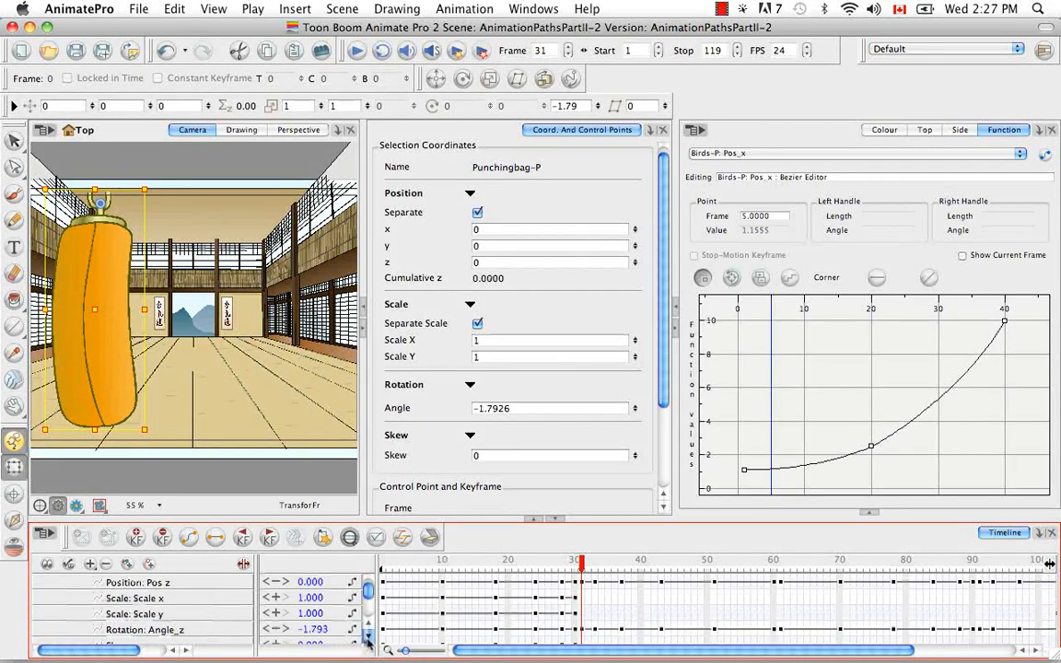
click(178, 599)
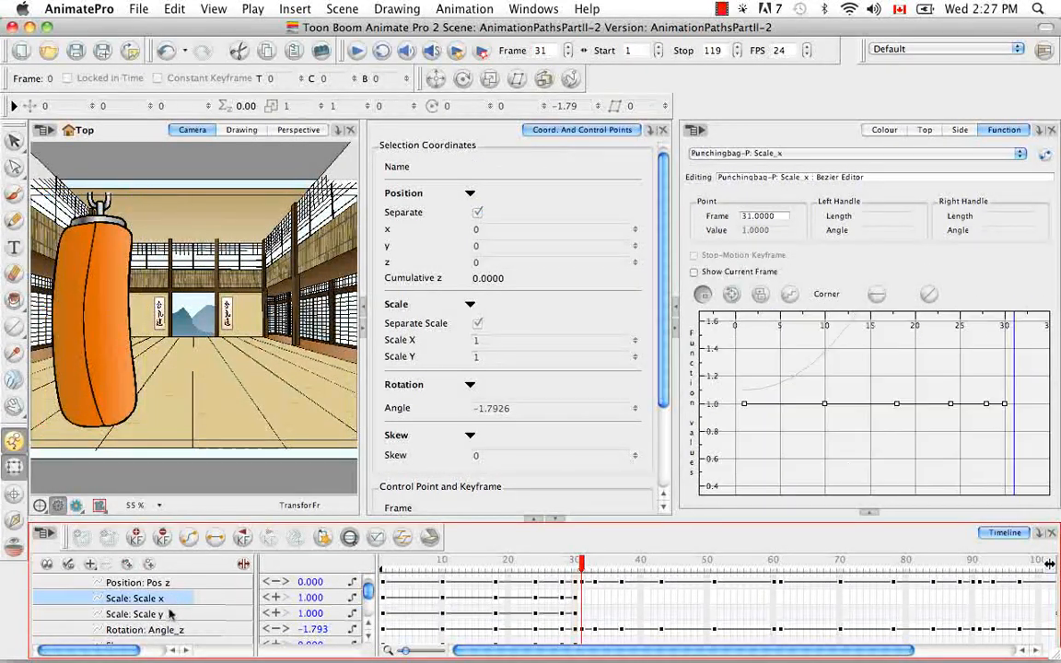
click(366, 638)
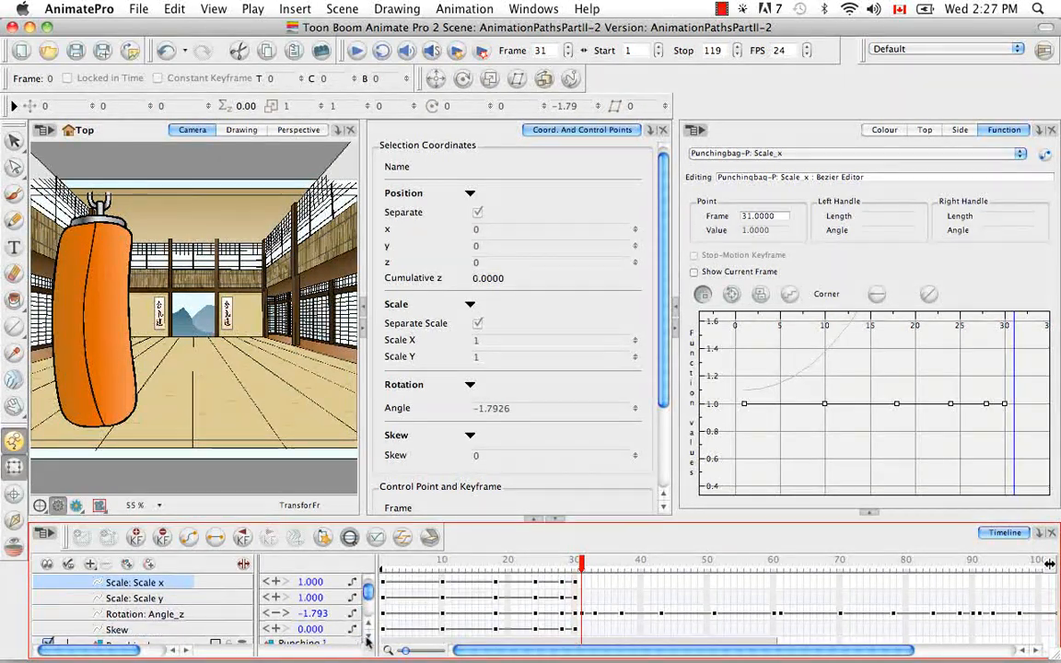
click(189, 613)
click(193, 630)
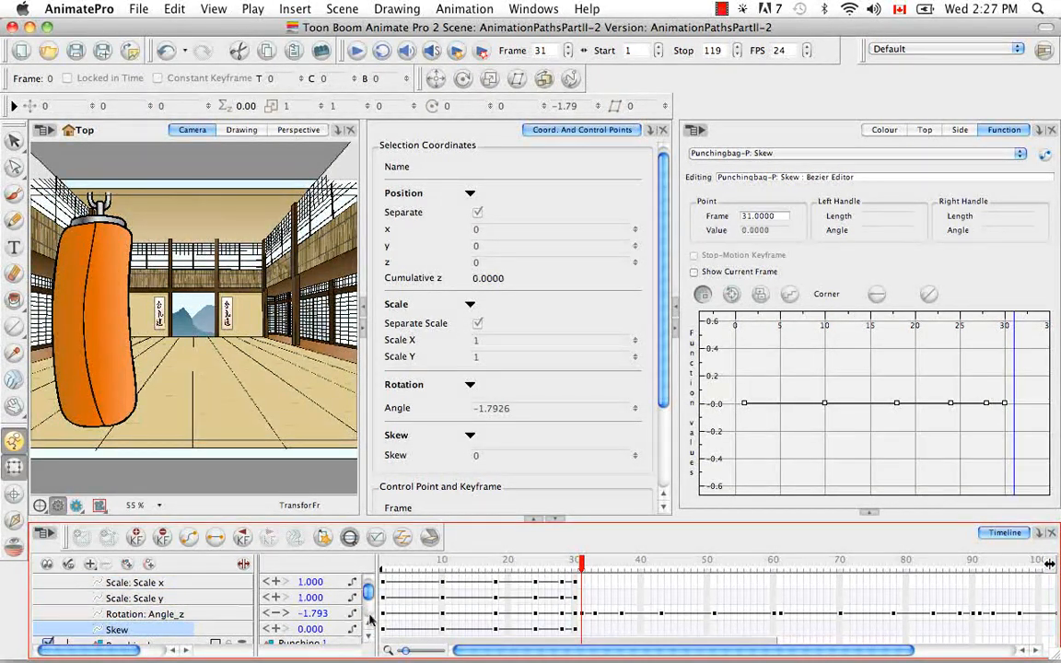
scroll(369, 598, up, 5)
click(81, 613)
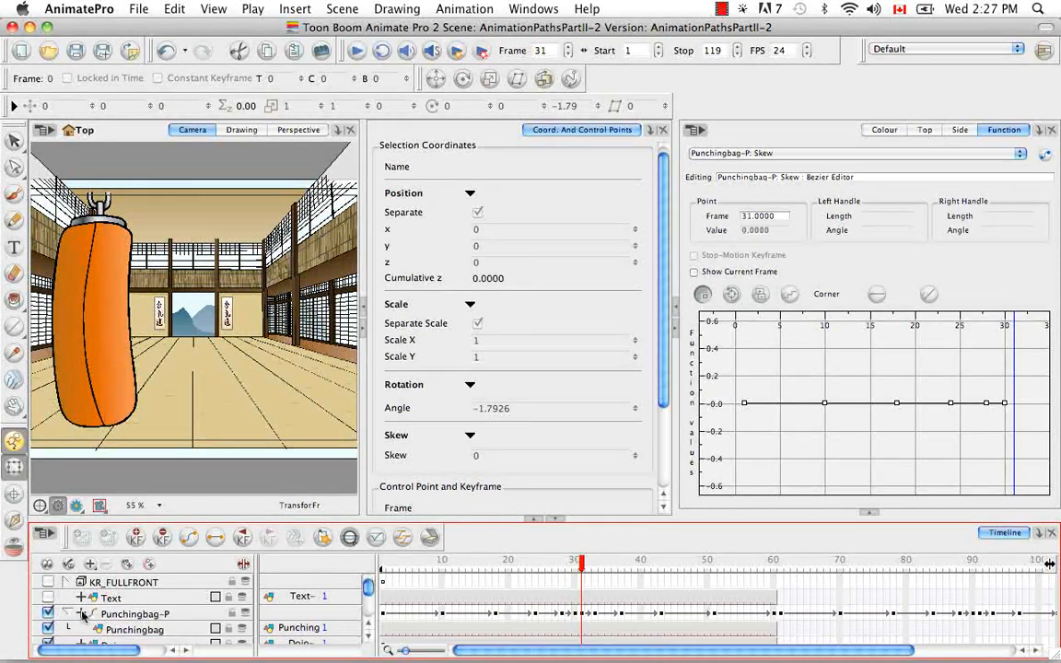